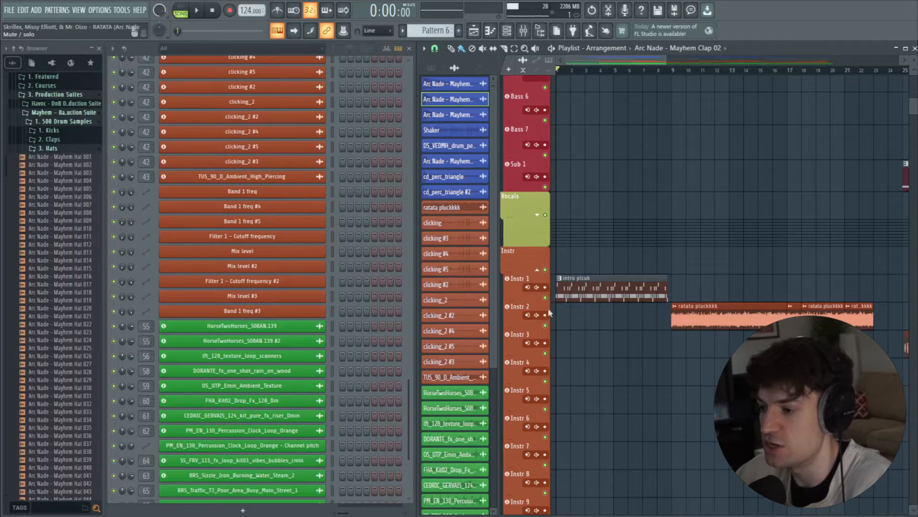
Step: Examine the intro plcuk clip on Instr 1 in the piano roll and close it
double_click(570, 291)
left_click_drag(708, 117, 570, 157)
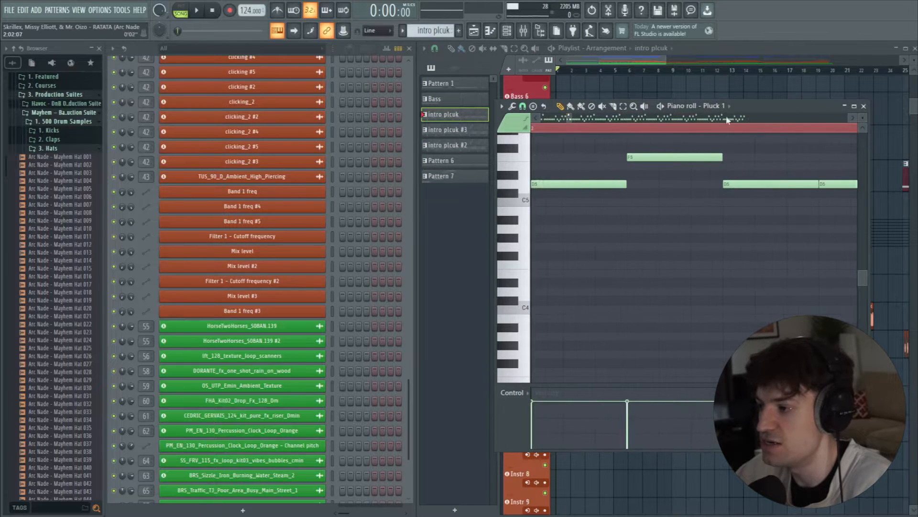
left_click(864, 106)
Step: Expand the Instr group, solo the Instr 1 track and play the intro plcuk clip over the first eight bars
scroll(738, 283, "up", 5)
double_click(700, 323)
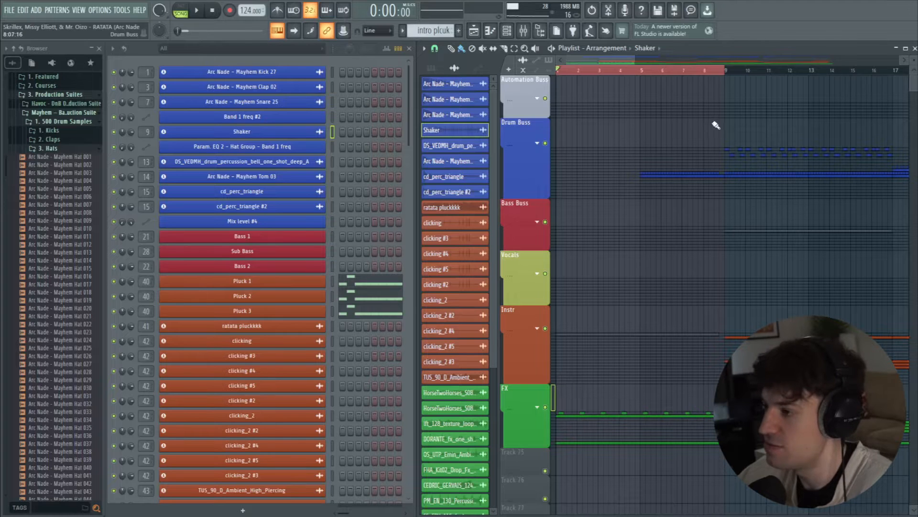
left_click(543, 334)
scroll(584, 72, "up", 3)
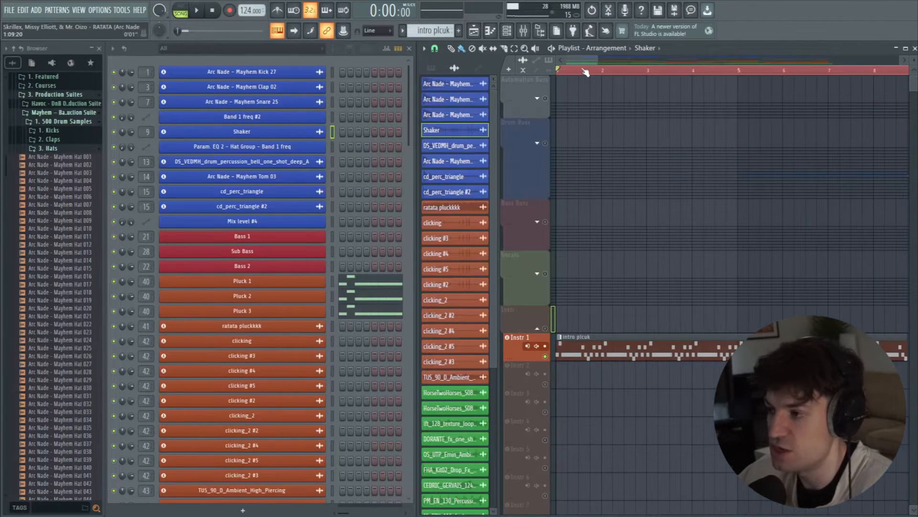
scroll(585, 72, "down", 3)
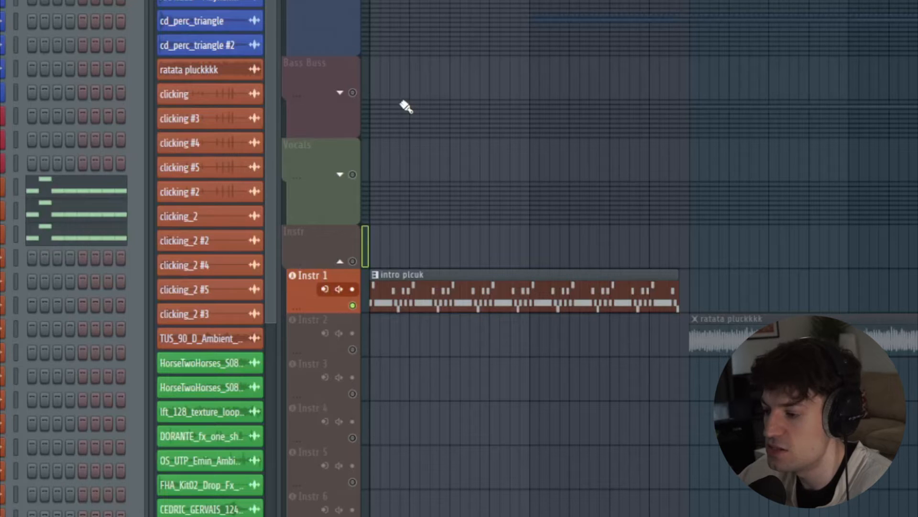
key("space")
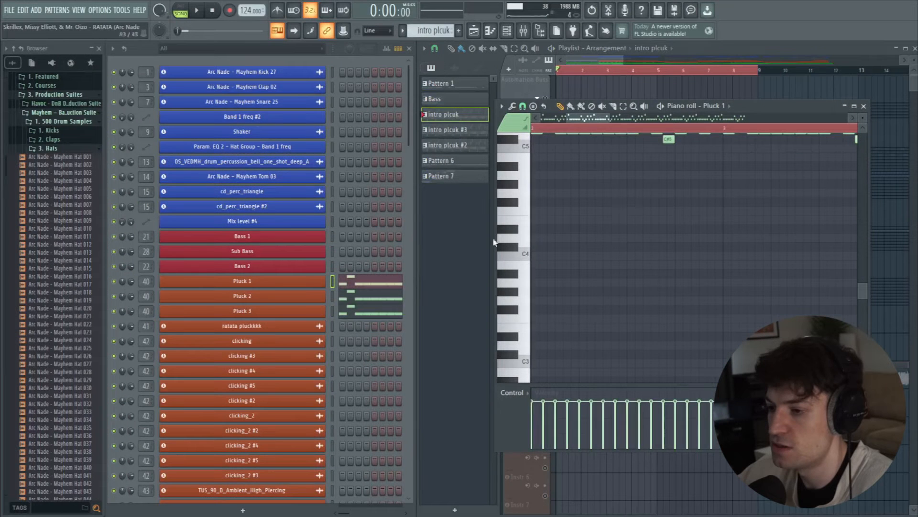
Step: Examine the Pluck 1 notes of intro plcuk in the piano roll, from the first bar to the whole pattern
left_click_drag(604, 118, 610, 196)
left_click_drag(389, 151, 314, 185)
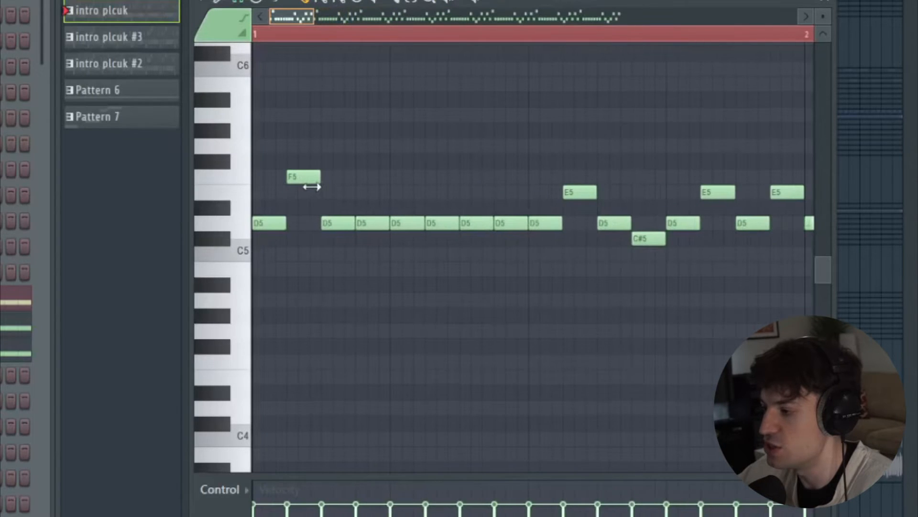
left_click_drag(301, 18, 550, 26)
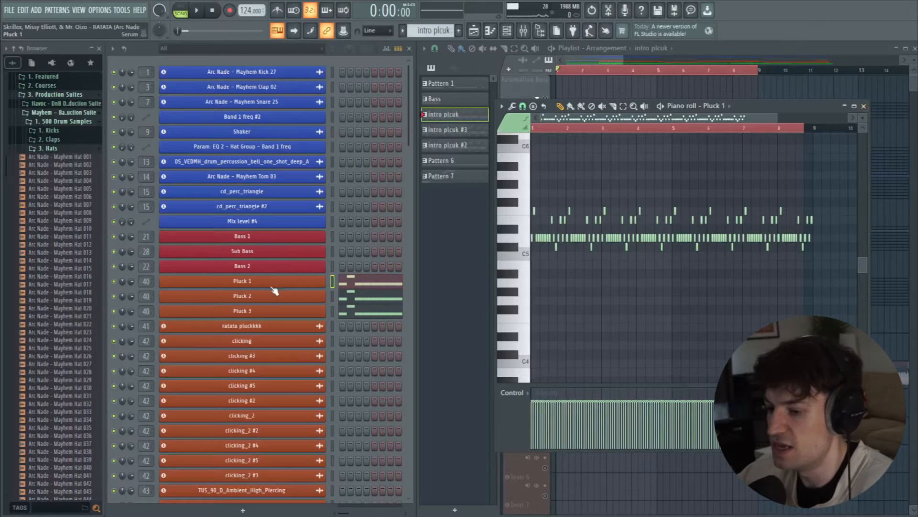
Step: Open the Pluck 1 synth and examine oscillator A's fine-tune modulation and the Attacks_Kick noise samples
left_click(277, 284)
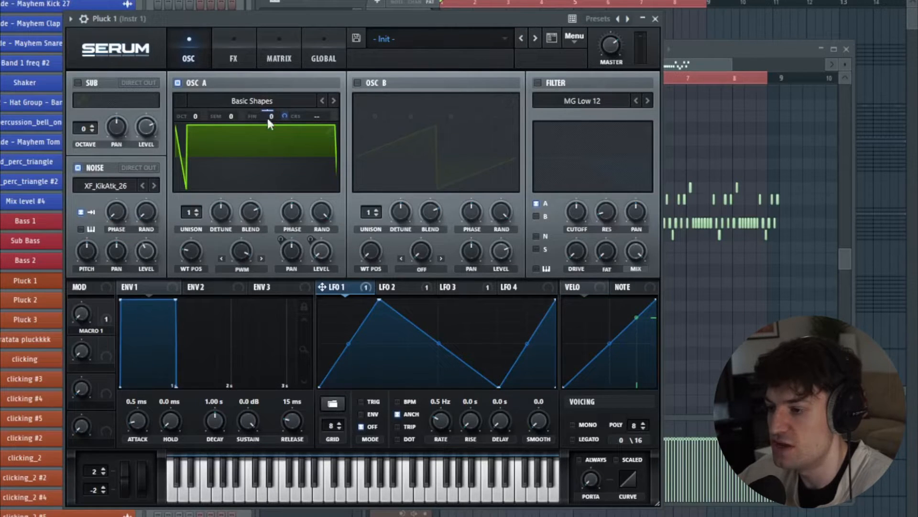
left_click_drag(284, 111, 284, 129)
left_click_drag(351, 286, 281, 111)
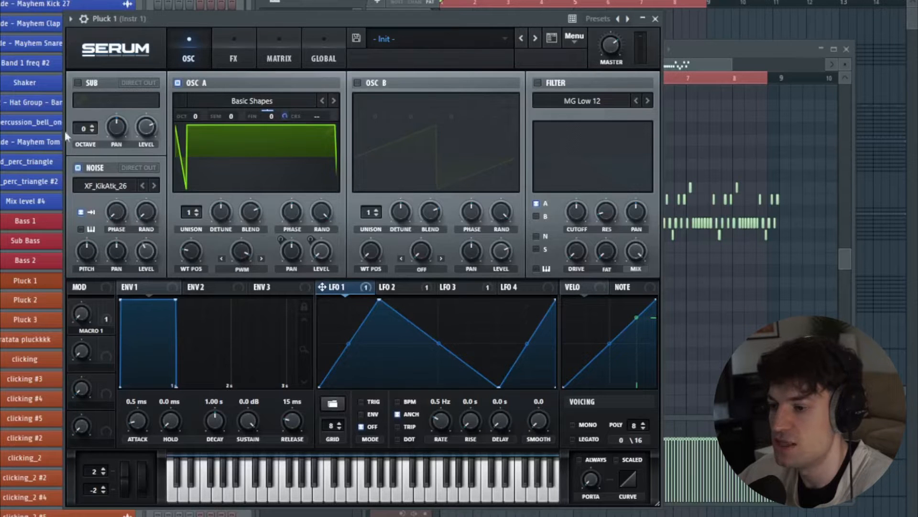
left_click(95, 186)
mouse_move(120, 215)
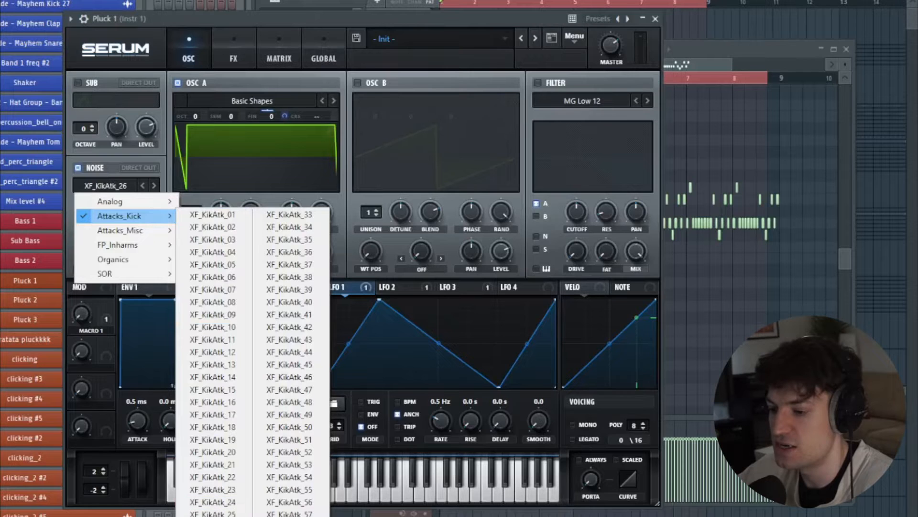
left_click(384, 293)
Step: Show Pluck 1's LFO 2 curve on oscillator A's level and play the sound
left_click(409, 289)
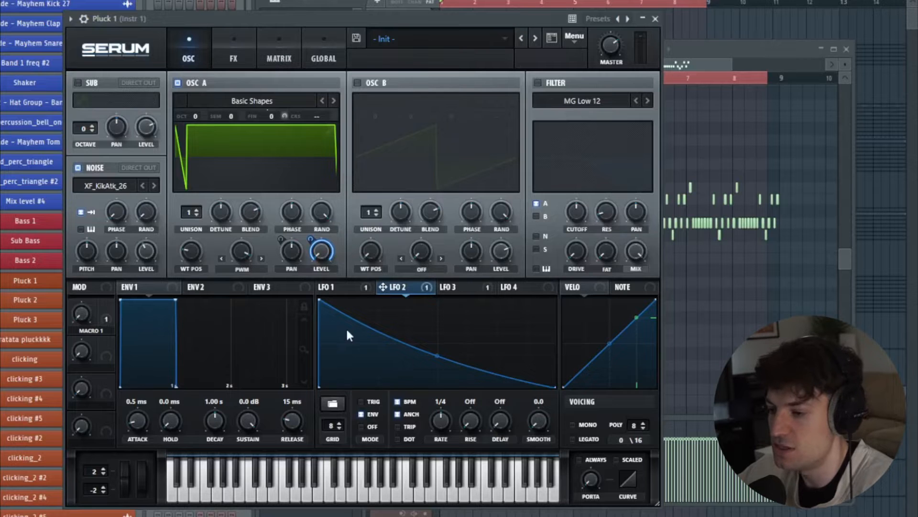
key("space")
mouse_move(437, 355)
left_mouse_down()
mouse_move(441, 375)
mouse_move(444, 345)
mouse_move(444, 354)
left_mouse_up()
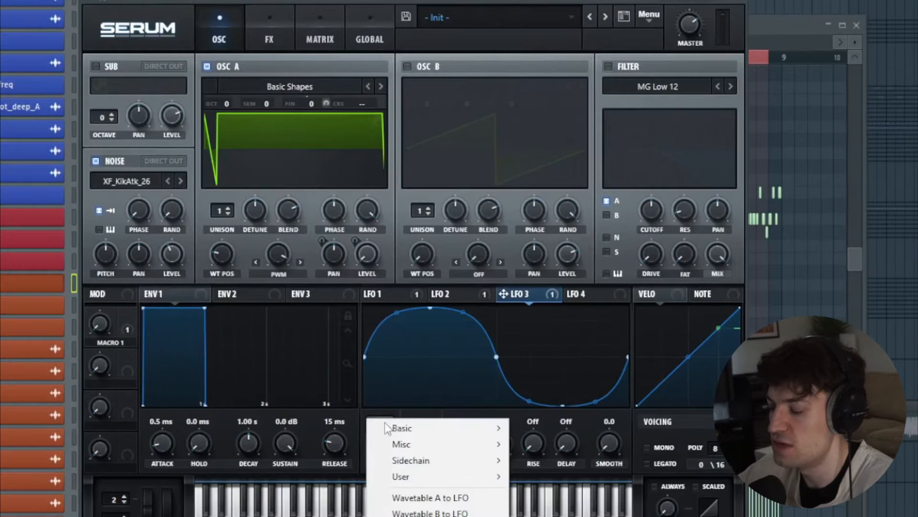
Step: Examine the Basic shape presets for LFO 3 and its modulation amount on oscillator A's pan in Pluck 1
mouse_move(342, 406)
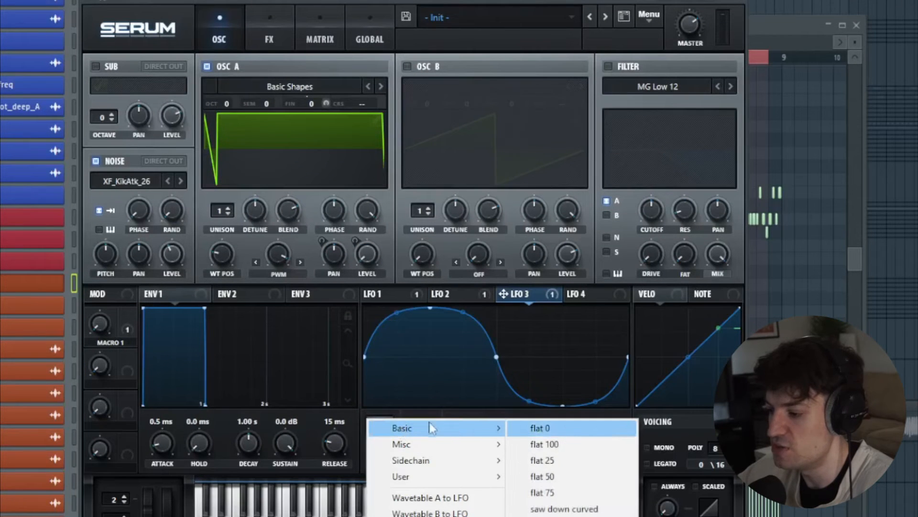
left_click(686, 415)
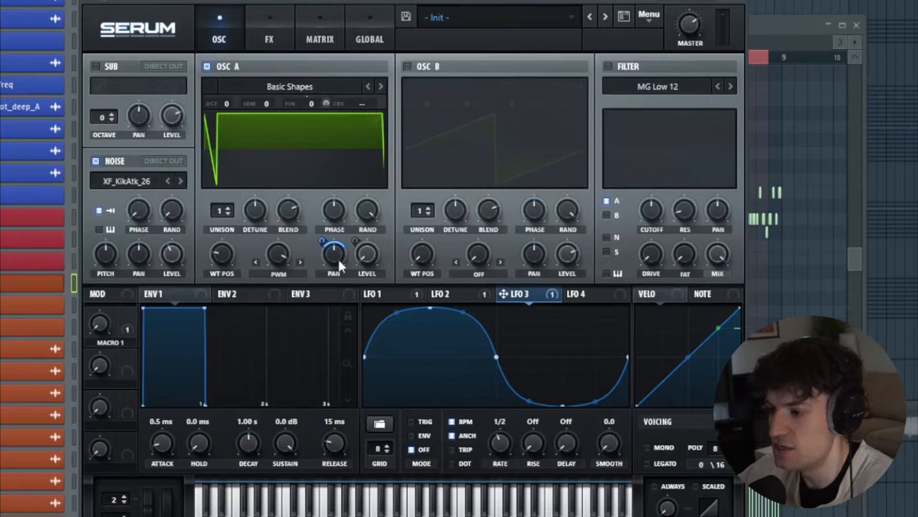
mouse_move(325, 241)
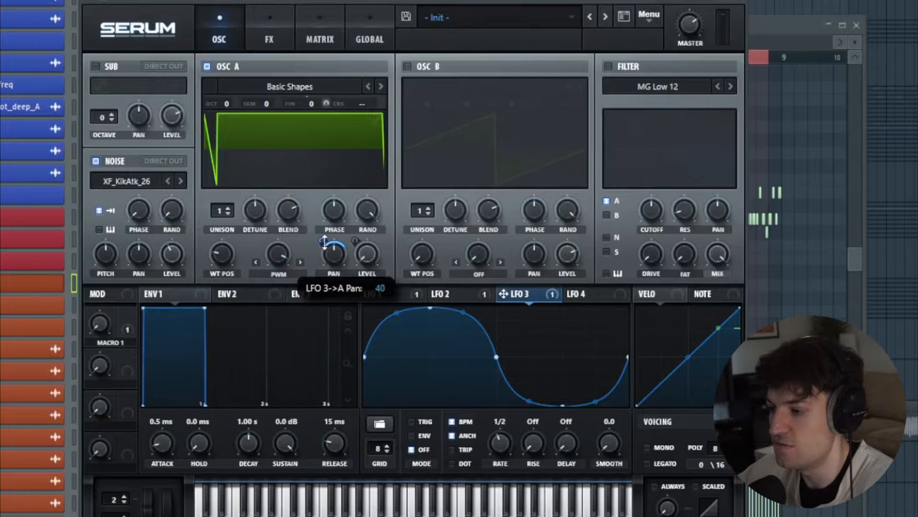
left_click_drag(327, 234, 320, 279)
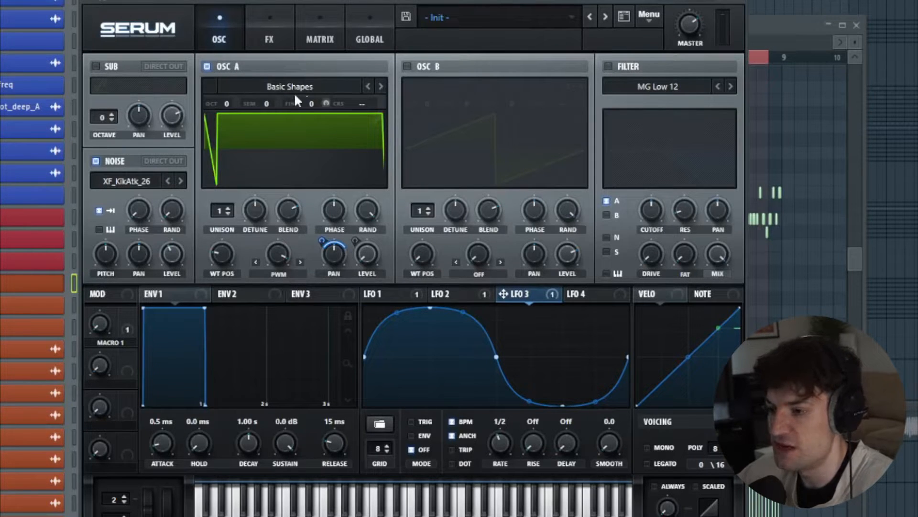
Step: Review Pluck 1's distortion, hyper/dimension and chorus effects and Macro 1, and close the synth
left_click(269, 32)
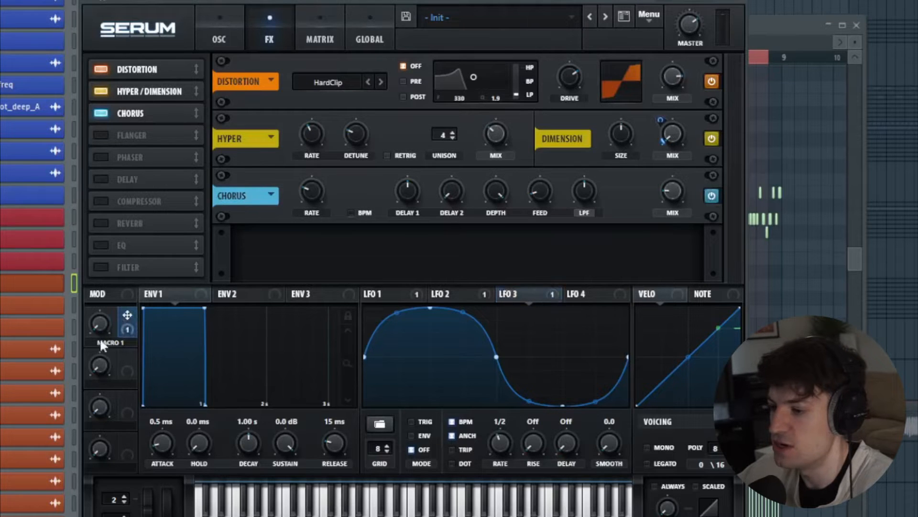
left_click_drag(104, 328, 92, 364)
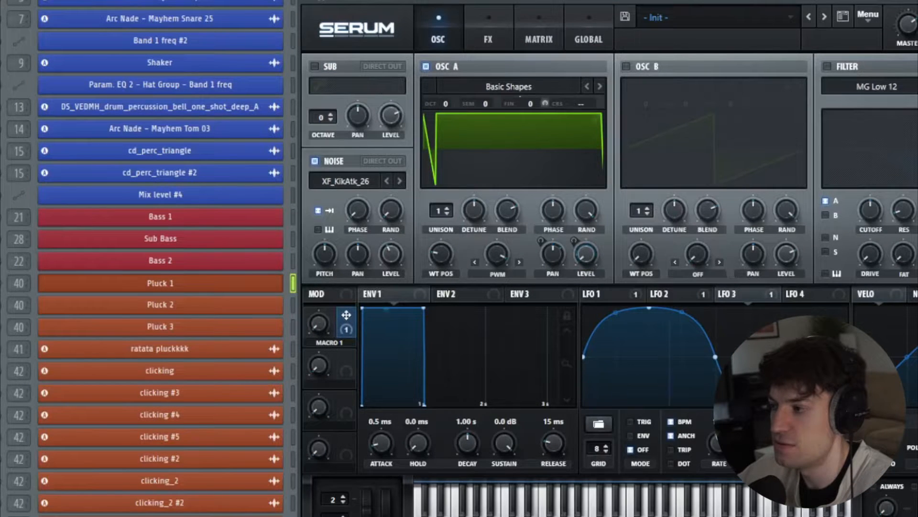
left_click(263, 287)
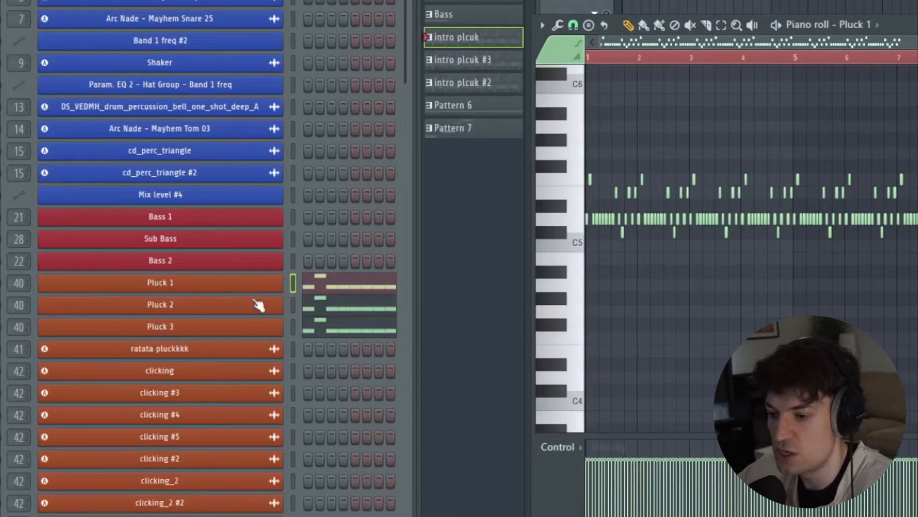
Step: Show the Pluck 2 notes of intro plcuk in the piano roll
right_click(245, 286)
left_click(303, 242)
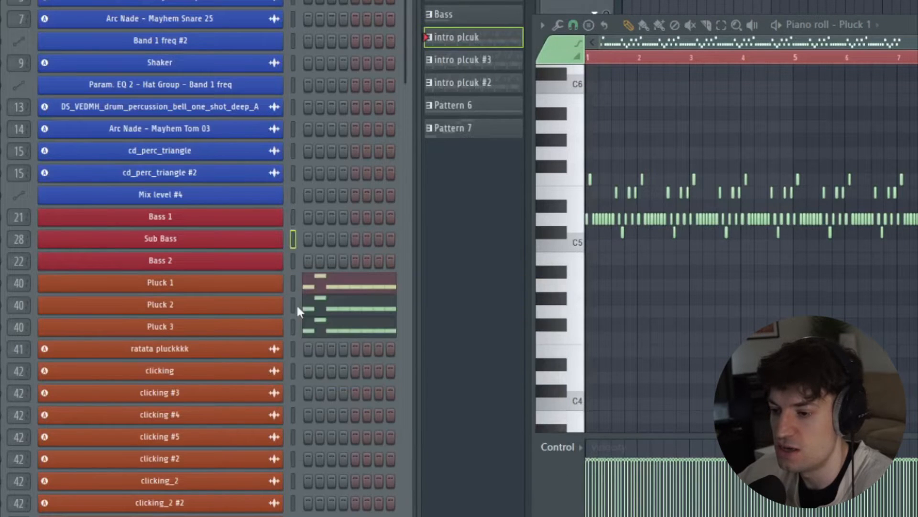
left_click(238, 311)
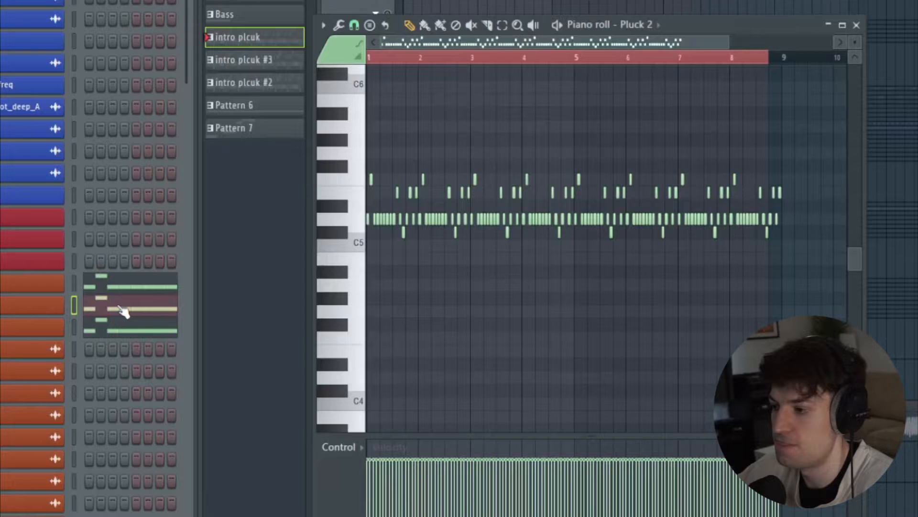
left_click(120, 307)
left_click(120, 307)
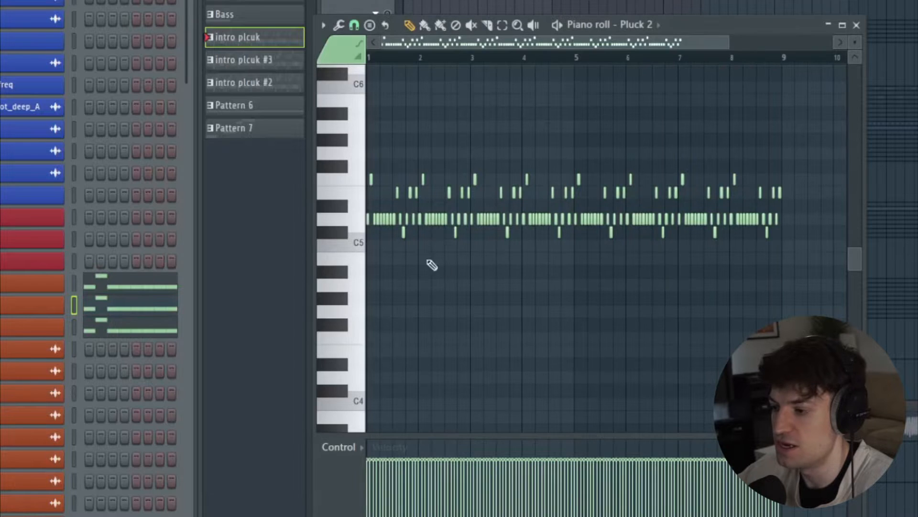
Step: Open the Pluck 3 synth, play it while reviewing its oscillator and LFO 2 settings, and close it
left_click(42, 330)
left_click_drag(297, 25, 311, 24)
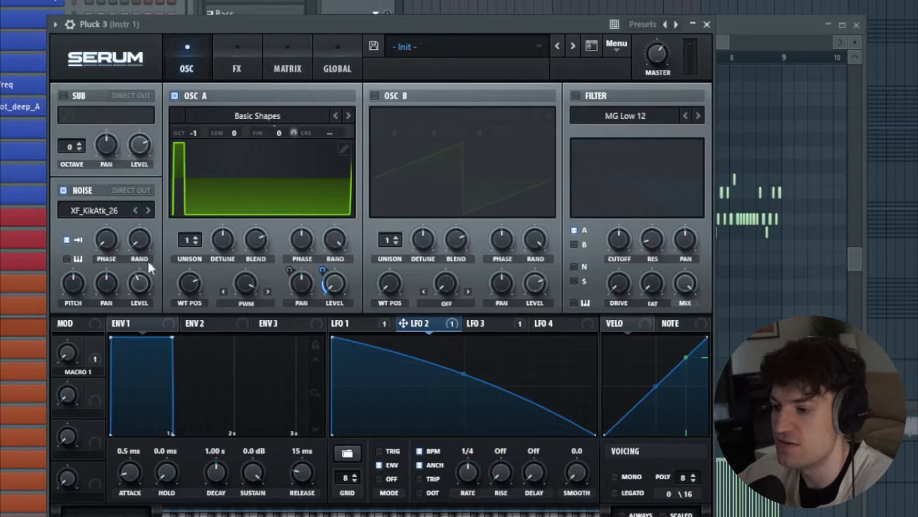
key("space")
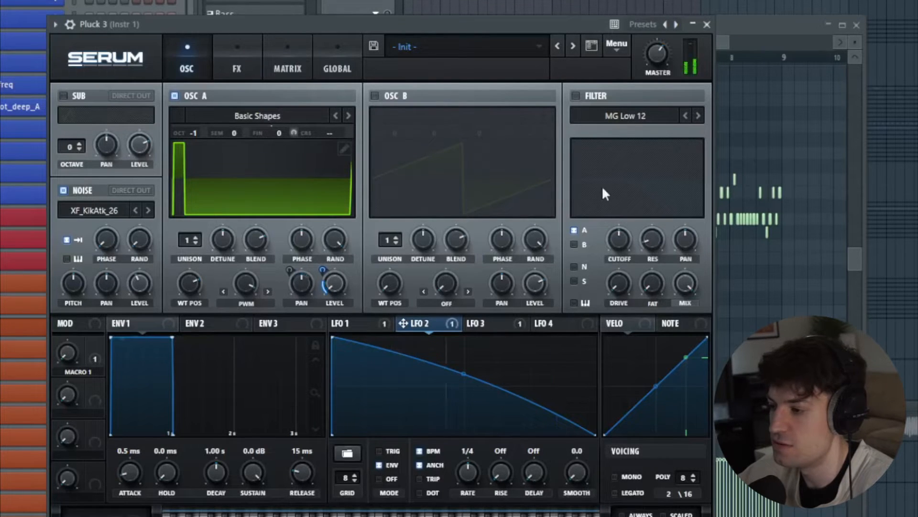
left_click(708, 25)
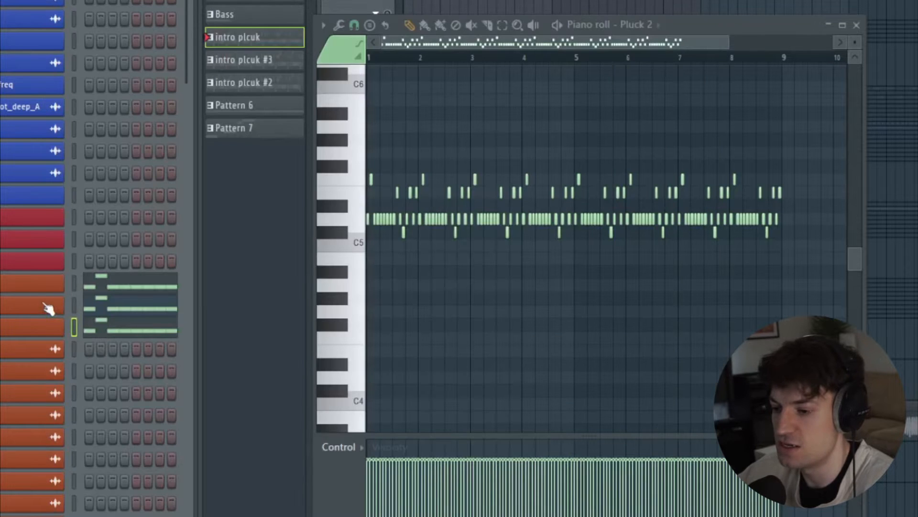
Step: Review the FabFilter Saturn 2, Decimort2 and Fruity parametric EQ 2 effects on the Instr 1 mixer track
left_click(524, 31)
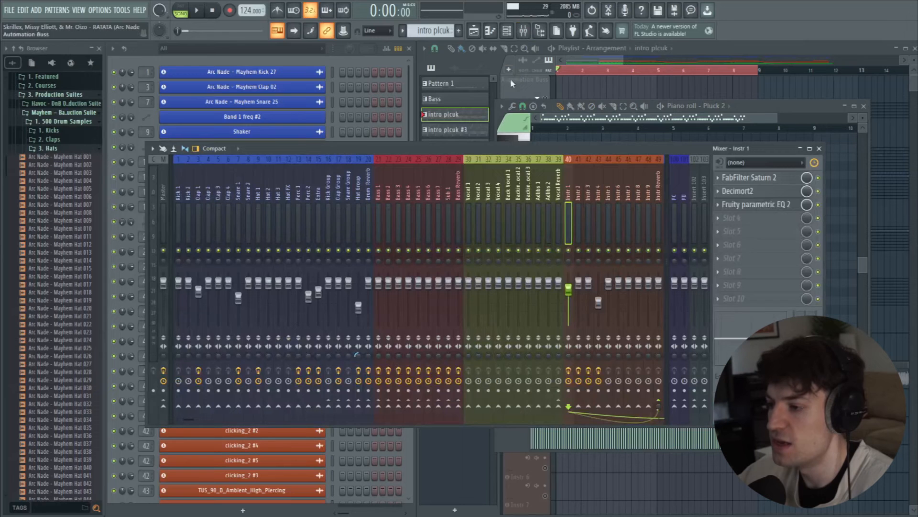
left_click(763, 178)
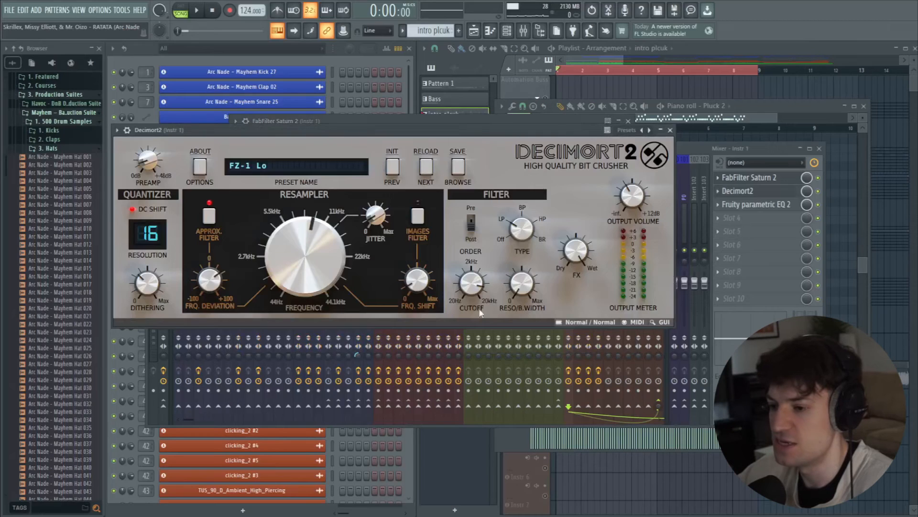
left_click_drag(351, 129, 391, 130)
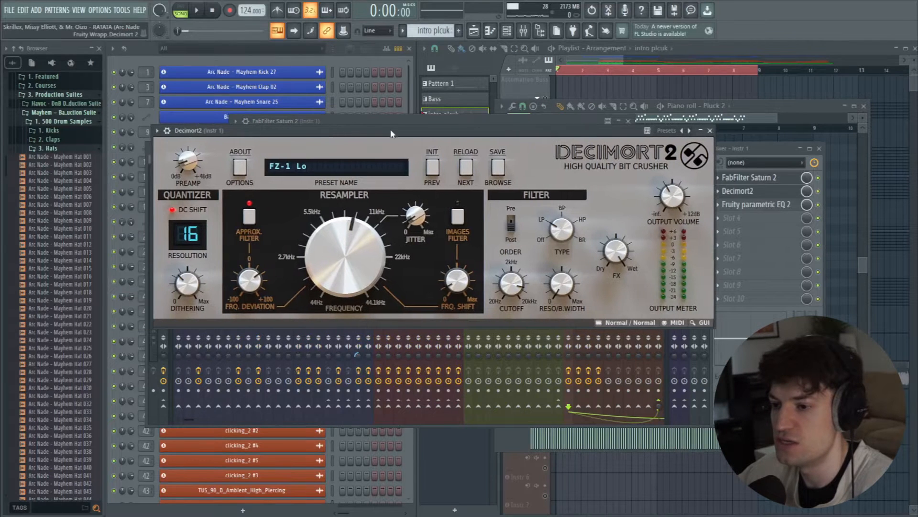
left_click(297, 171)
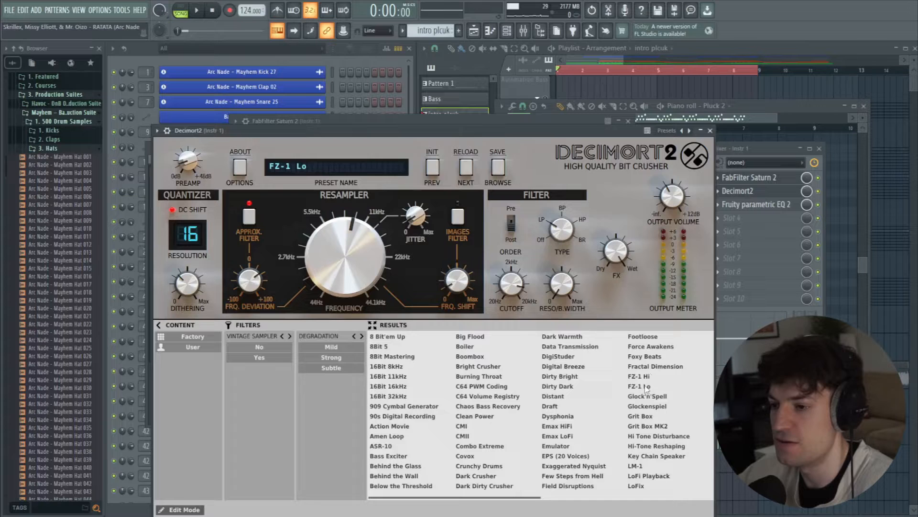
left_click(710, 130)
left_click(758, 206)
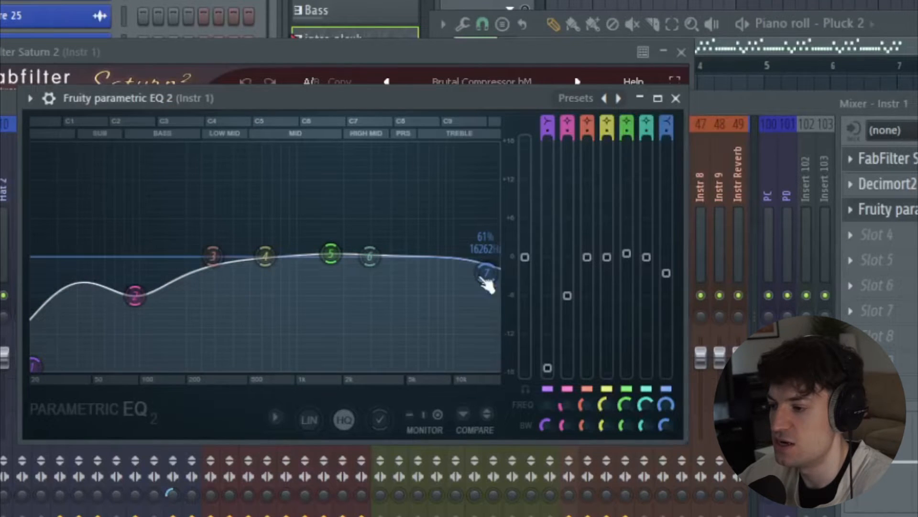
left_click(676, 98)
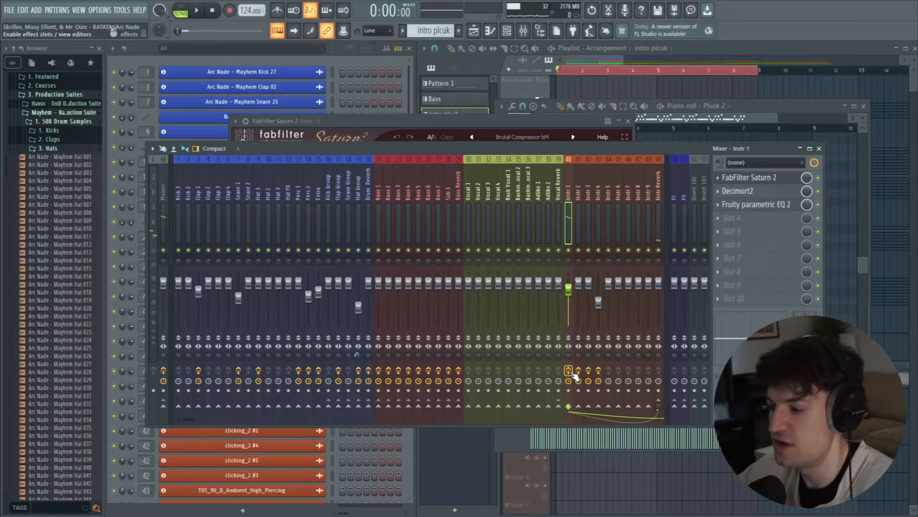
Step: Compare the pluck with the Instr 1 effect slots bypassed and re-enabled by playing repeated notes in each state
left_click(569, 372)
key("c")
key("c")
key("c")
key("c")
left_click(570, 372)
key("c")
key("c")
key("c")
key("c")
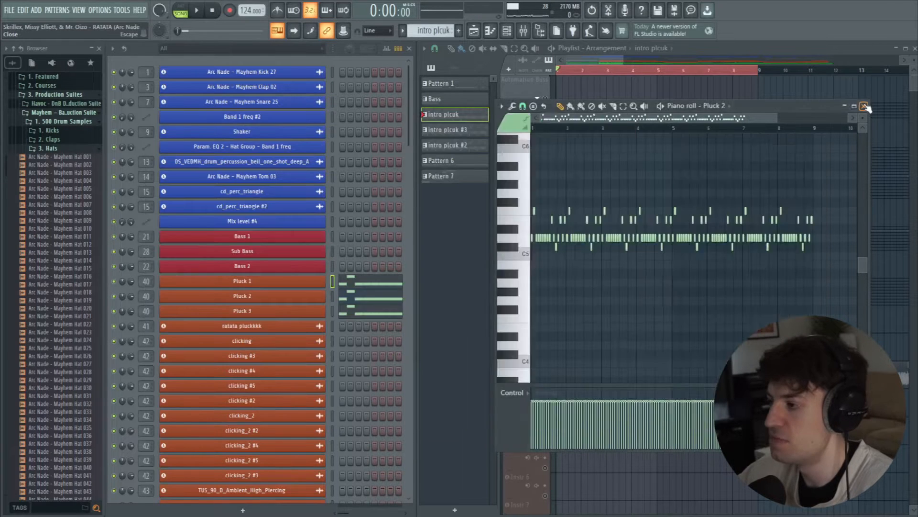
Step: Close the piano roll and bring the FX group's individual tracks into view in the playlist
left_click(864, 106)
left_click_drag(583, 98, 578, 98)
left_click(537, 328)
scroll(550, 287, "down", 3)
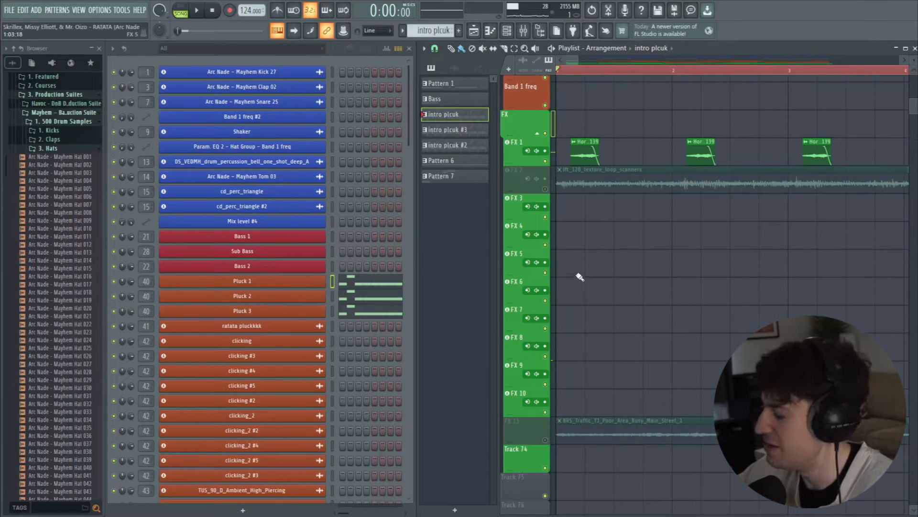
Step: Save the project and play the lft_128_texture_loop_scanners clip with the FX 2 track soloed
key("ctrl+s")
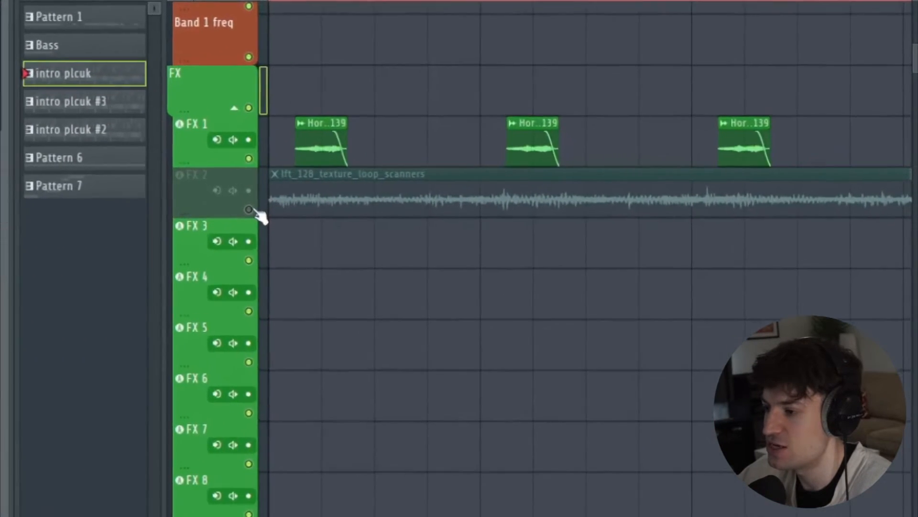
right_click(409, 198)
key("space")
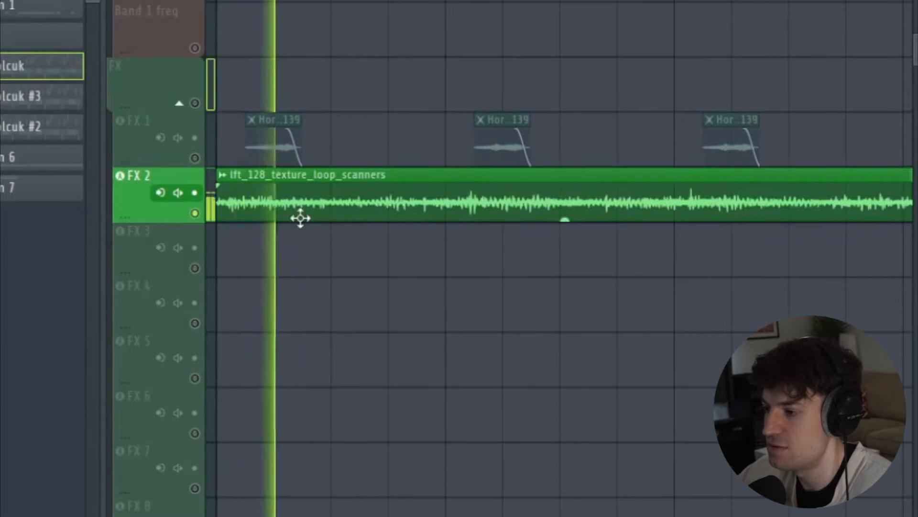
Step: Solo the FX 11 track and play its BRS_Traffic_TJ_Poor_Area_Busy_Main_Street_1 clip
scroll(300, 218, "down", 5)
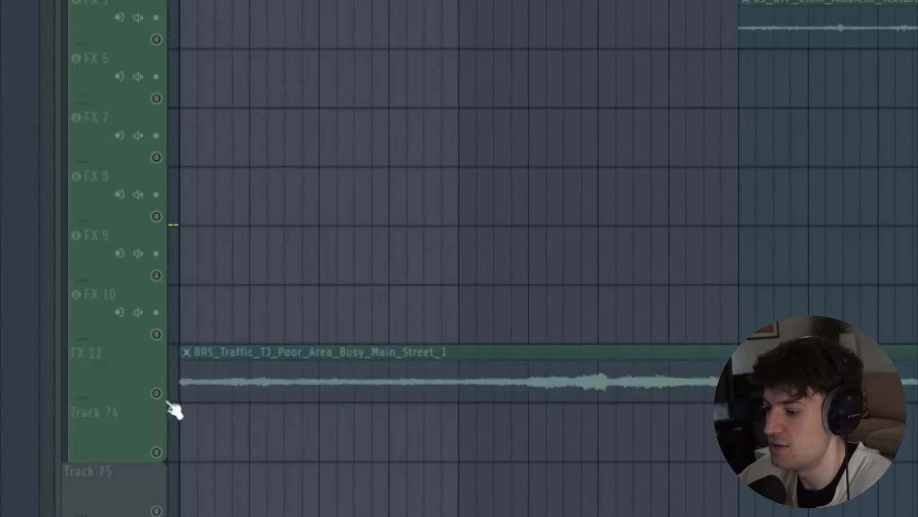
right_click(173, 401)
key("space")
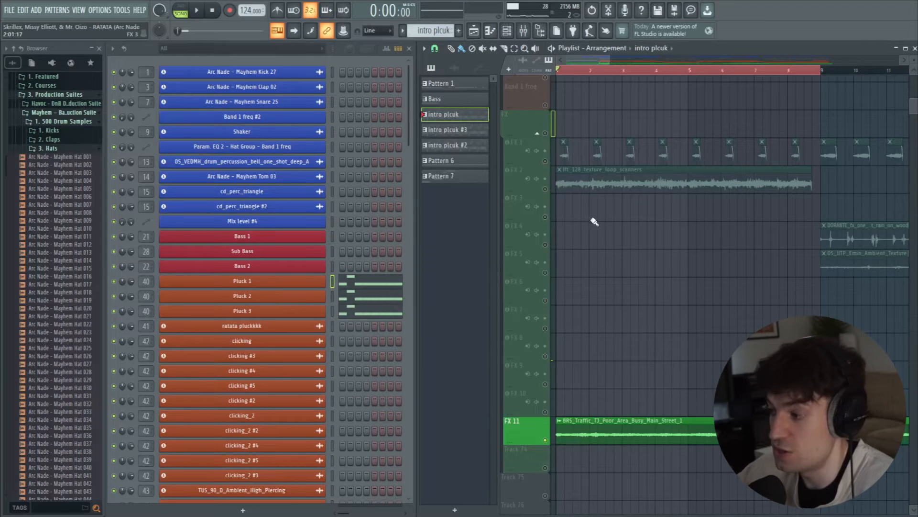
Step: Unsolo the FX tracks and place the playback position at bar 5, where the Shaker clips begin, with the Shaker settings closed
right_click(546, 189)
scroll(621, 277, "down", 3)
scroll(622, 278, "up", 14)
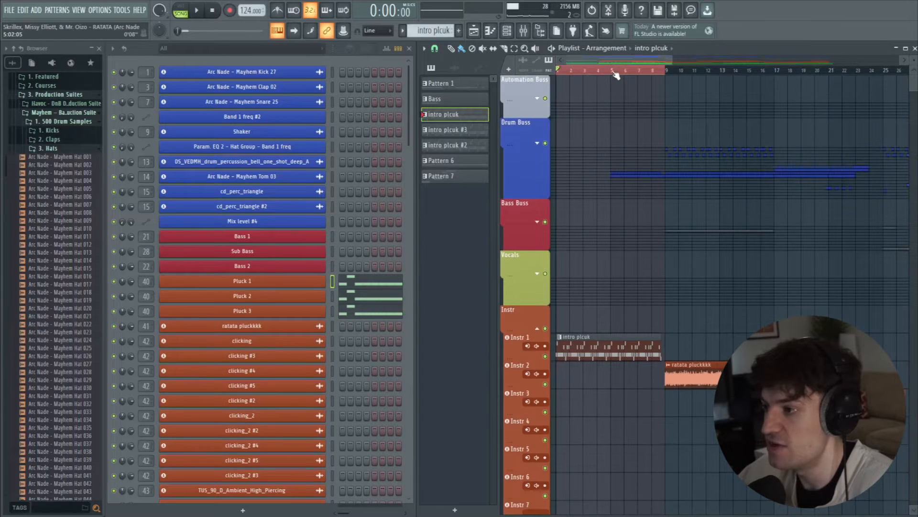
left_click(611, 71)
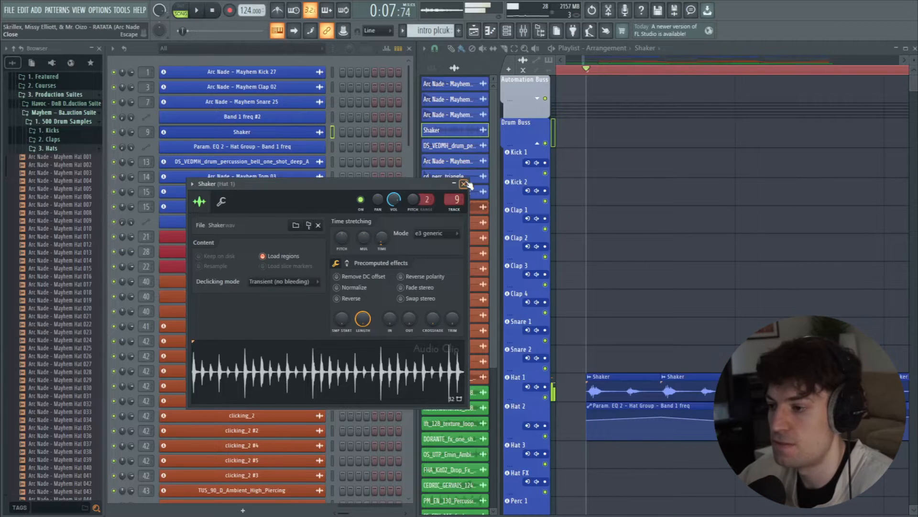
left_click(463, 184)
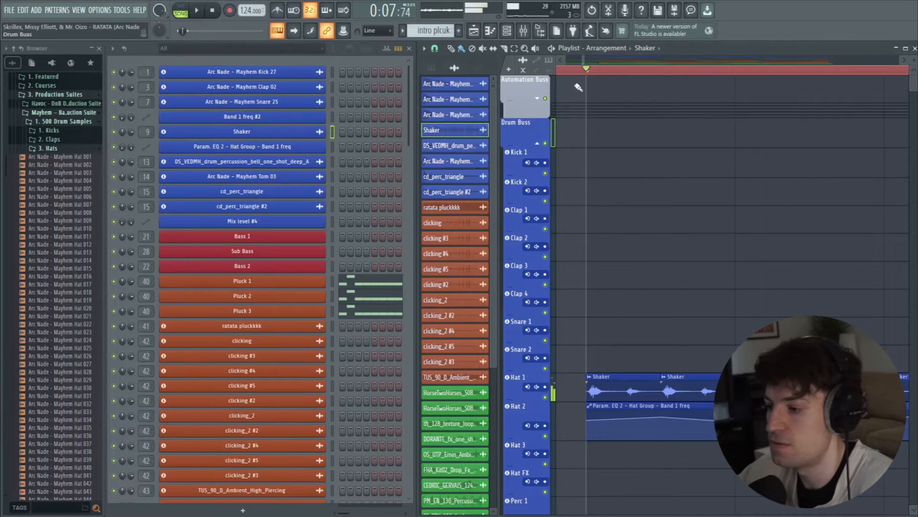
scroll(585, 71, "down", 3)
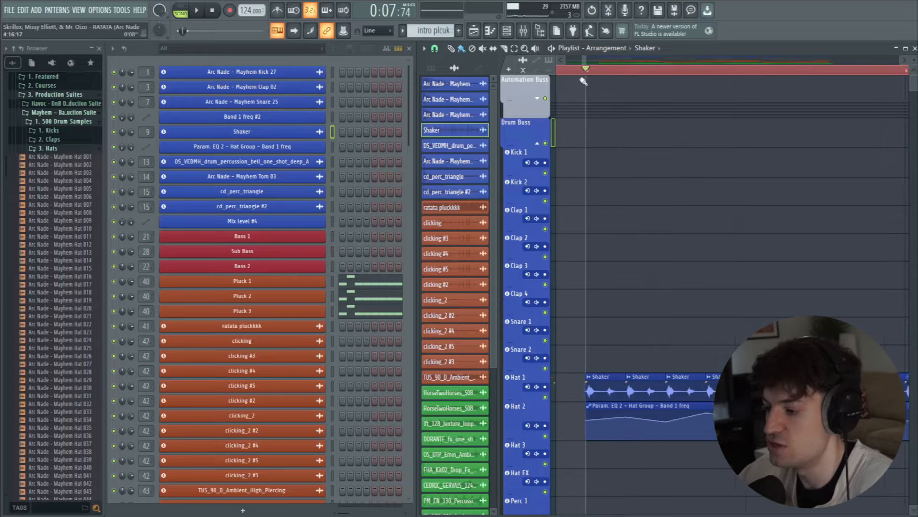
Step: Solo Hat 1 together with the Hat 2 automation track and play the Shaker clips
right_click(545, 397)
left_click(545, 436)
key("space")
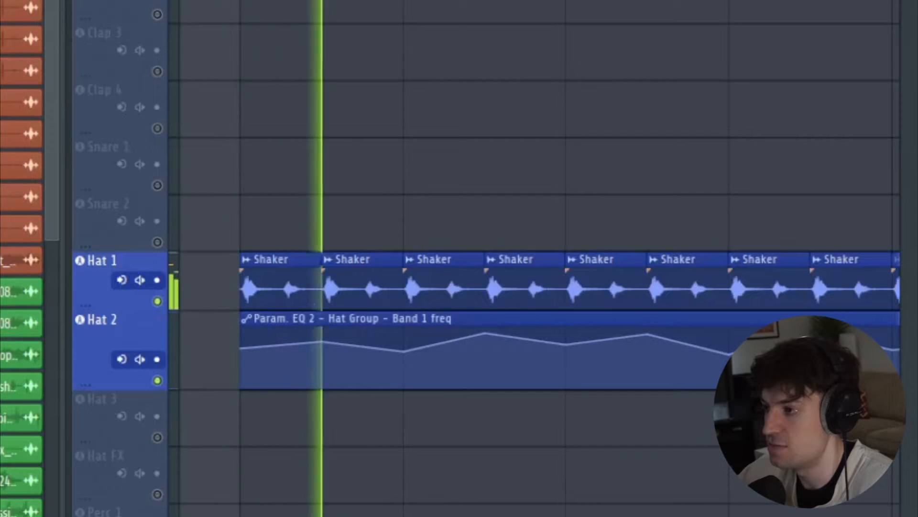
scroll(591, 72, "down", 4)
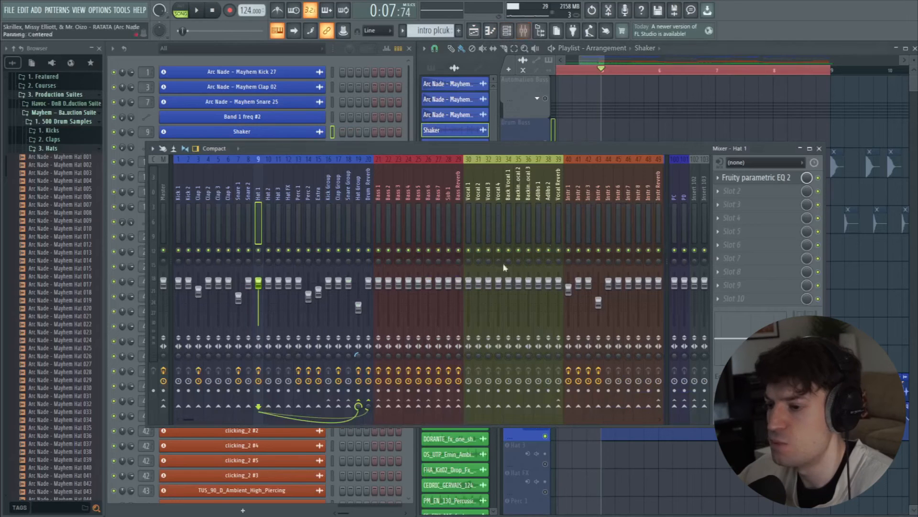
Step: Review the FabFilter Saturn effect on the Hat Group mixer track and open its Fruity parametric EQ 2
left_click(357, 205)
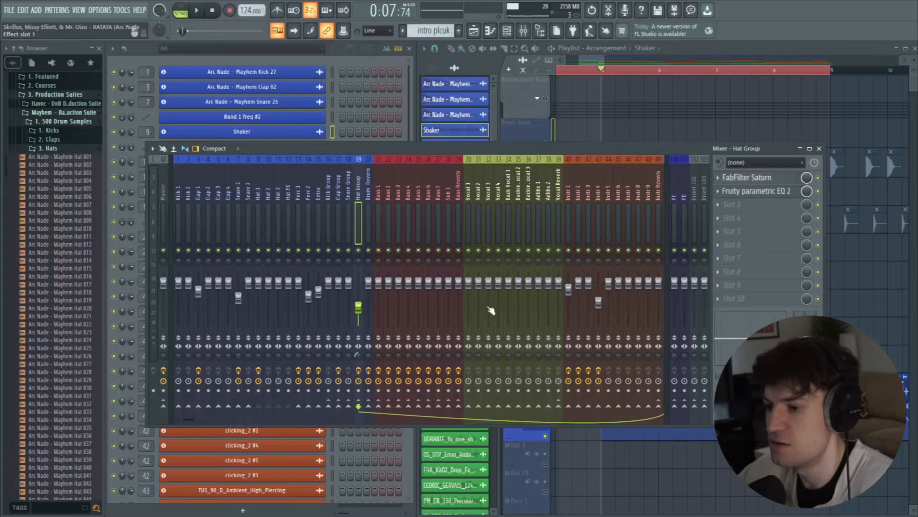
left_click(746, 178)
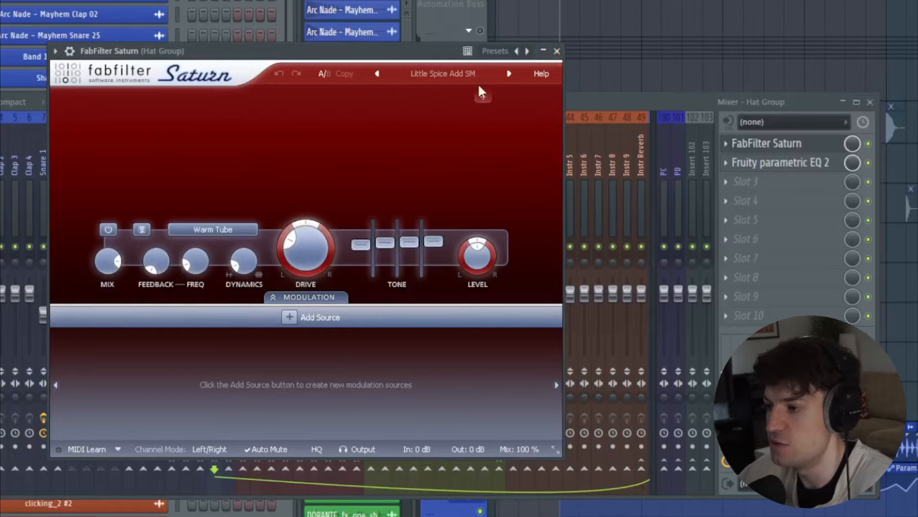
left_click(557, 51)
left_click(781, 163)
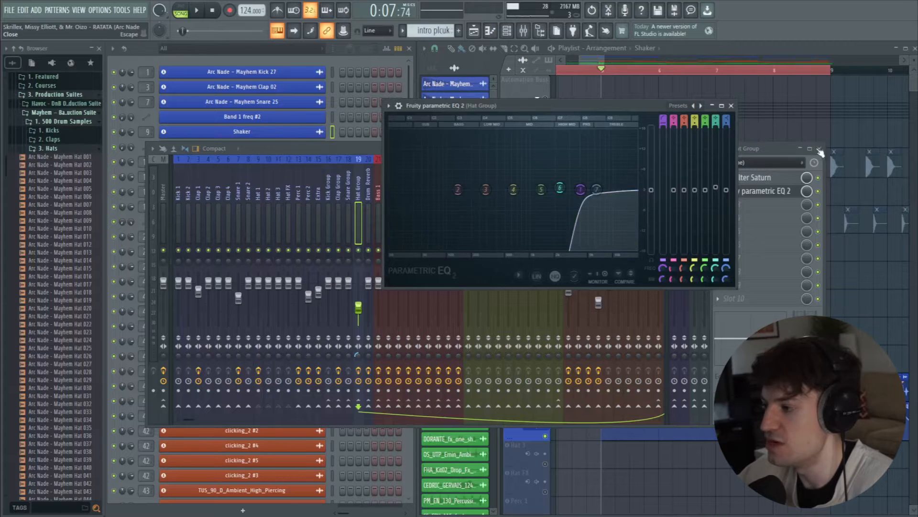
left_click(819, 150)
Step: Check the options for the Hat Group EQ's band 1 frequency, watch its automation during playback, and close the EQ
left_click_drag(608, 106, 508, 112)
right_click(563, 276)
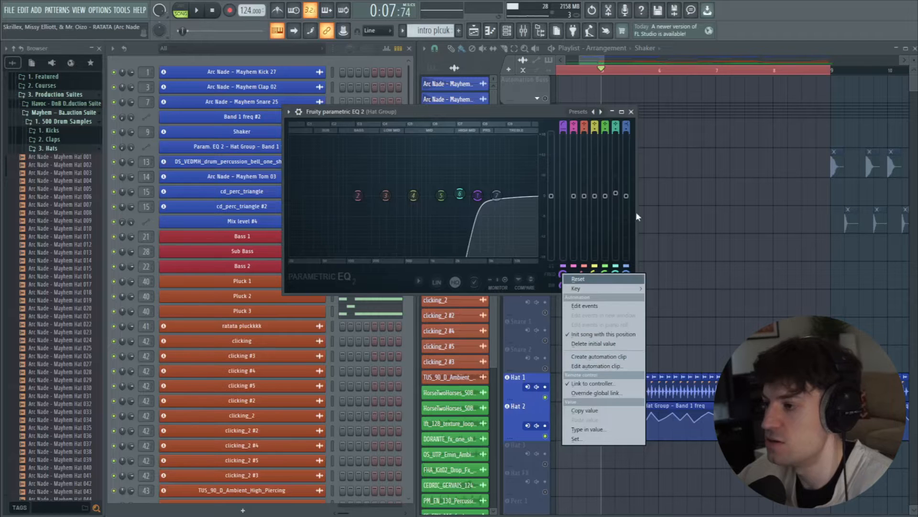
left_click_drag(537, 112, 502, 113)
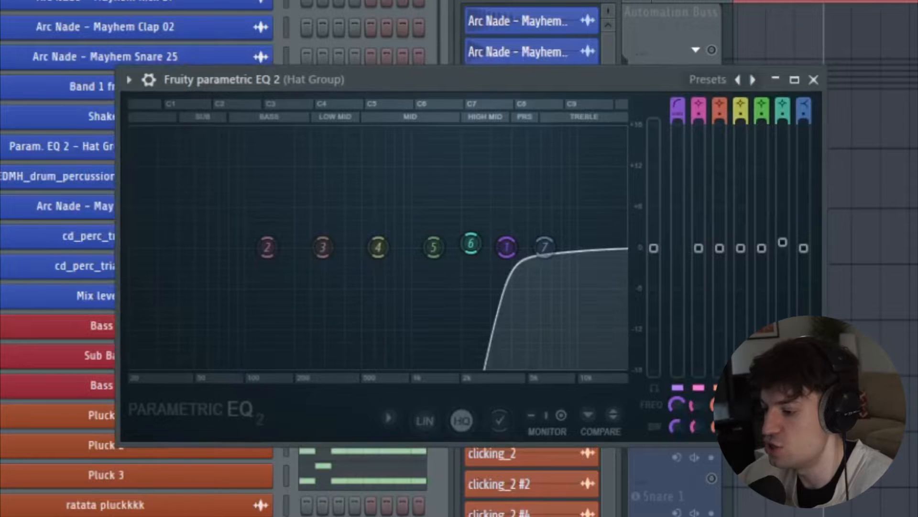
key("space")
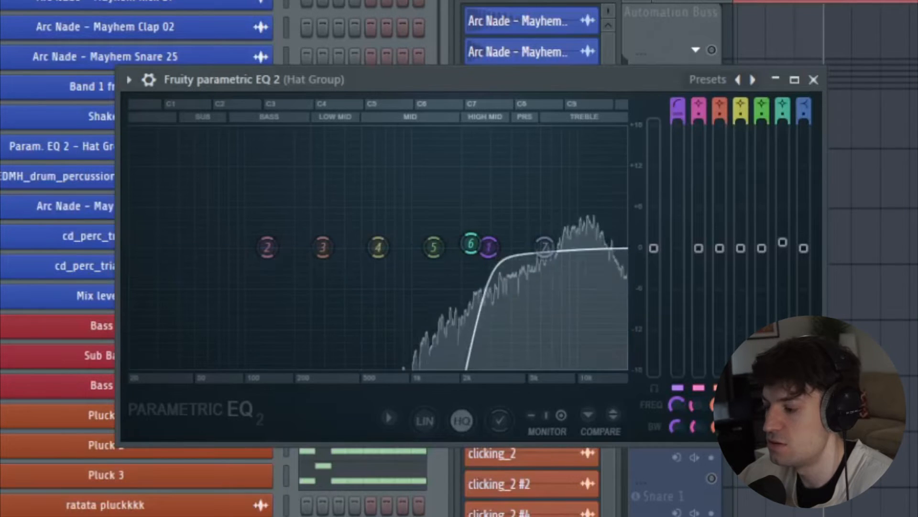
left_click(813, 79)
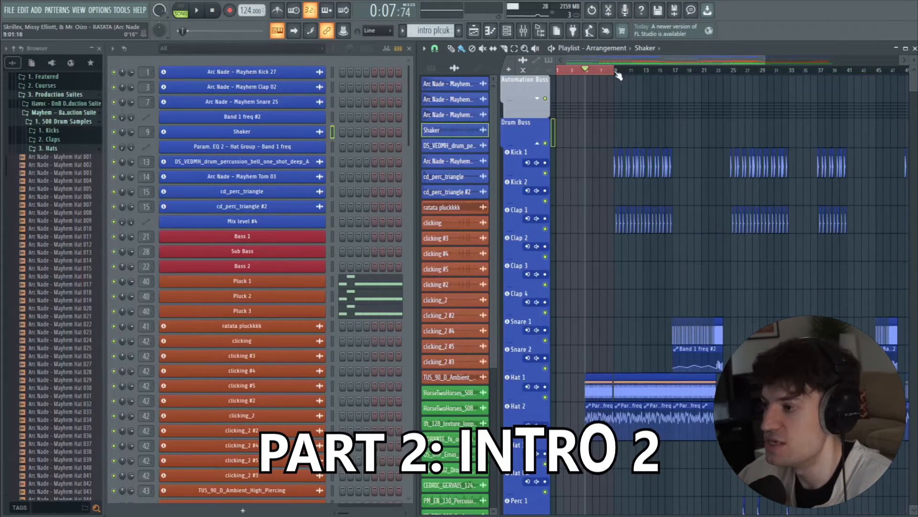
Step: Select bars 9 to 17 in the playlist and play the start of that second intro section
left_click_drag(627, 79, 672, 98)
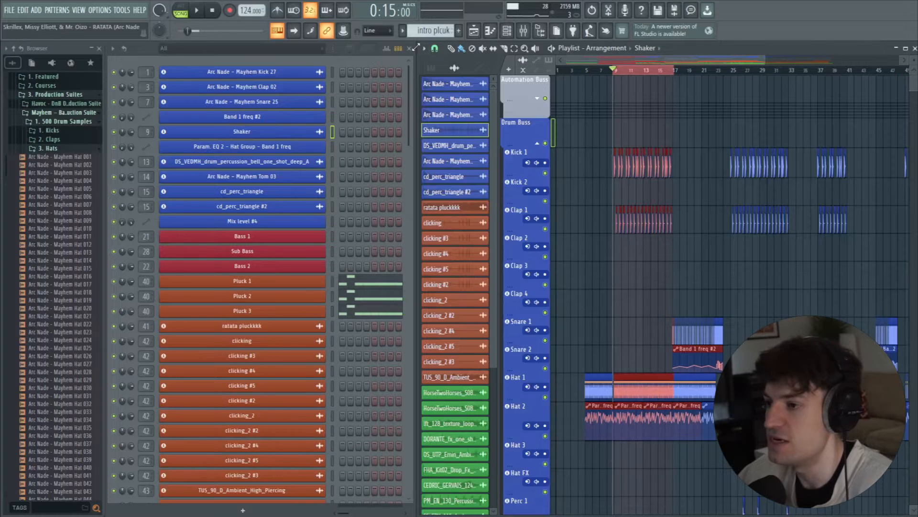
left_click(434, 48)
left_click(453, 198)
scroll(618, 75, "up", 3)
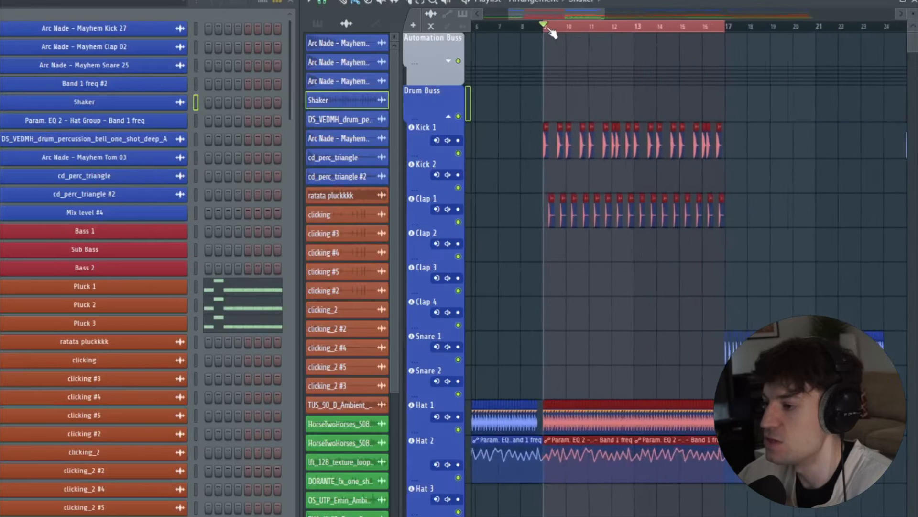
scroll(552, 33, "up", 2)
key("space")
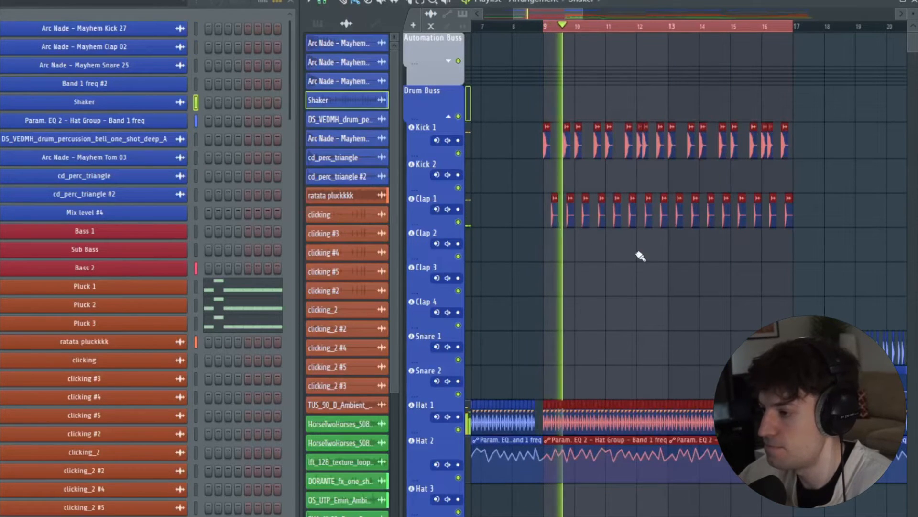
key("space")
Step: Expand the Bass Buss group and examine the bass, instrument and FX clips arranged across bars 9 to 17
scroll(574, 278, "down", 5)
left_click(449, 278)
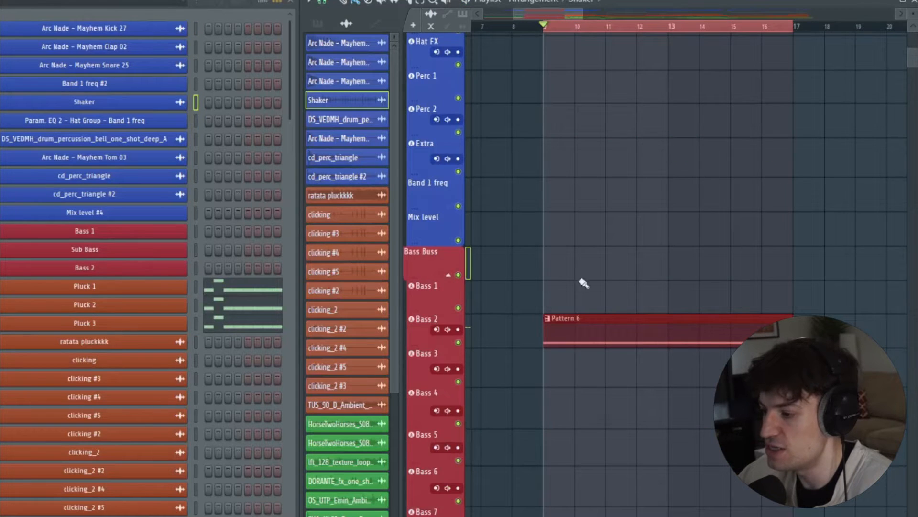
scroll(512, 281, "down", 6)
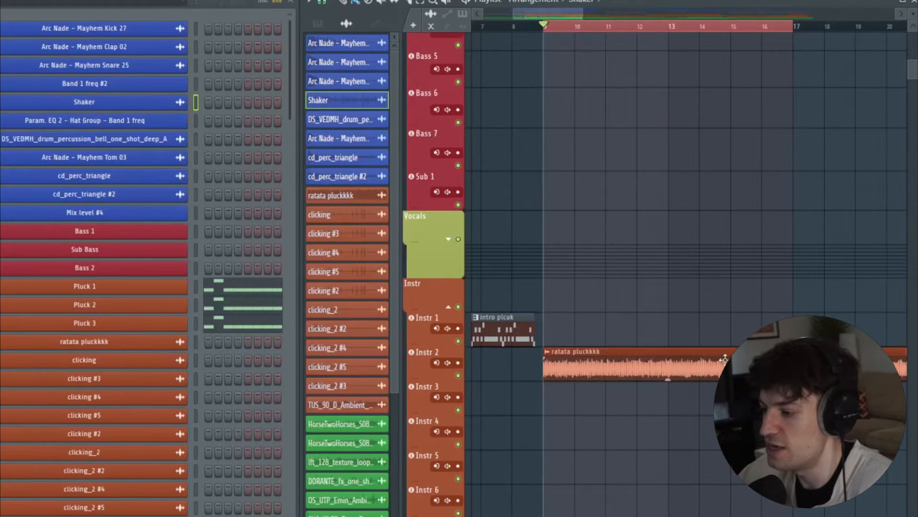
scroll(631, 390, "down", 6)
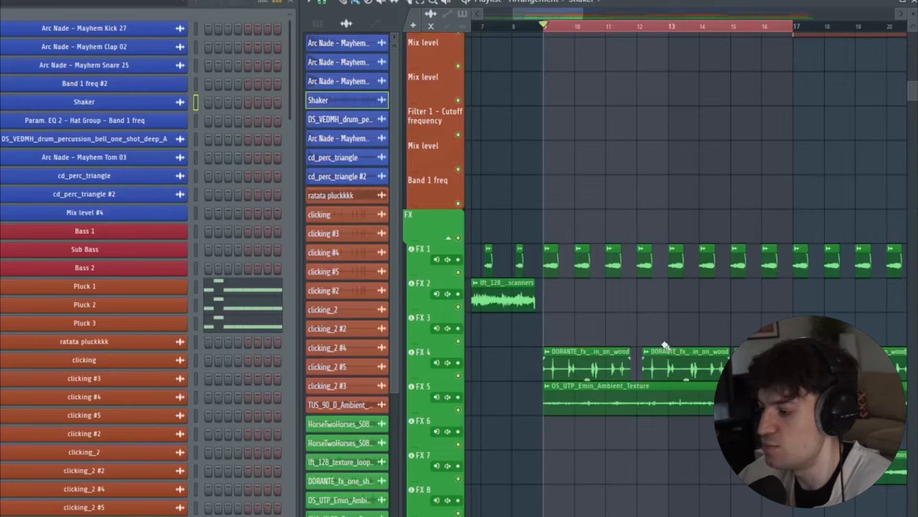
scroll(617, 344, "up", 15)
scroll(586, 313, "up", 4)
scroll(617, 354, "down", 3)
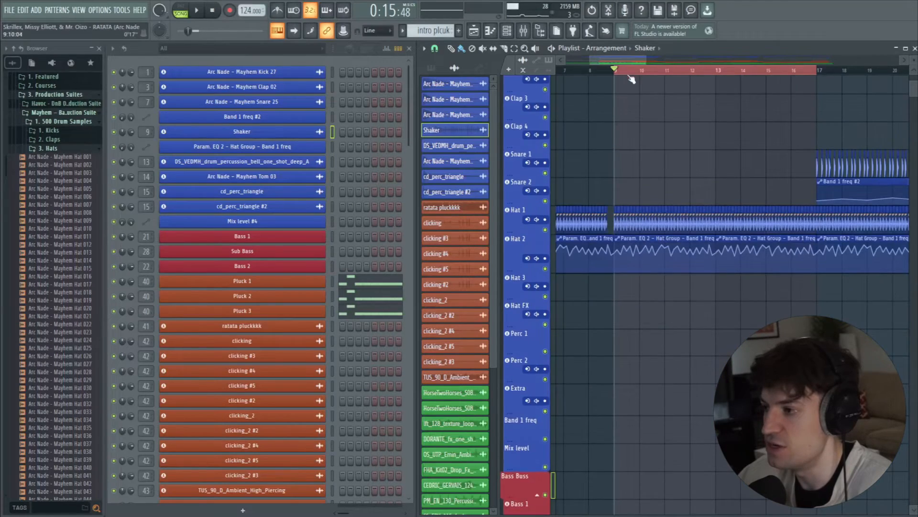
Step: Place Arc Nade - Mayhem Kick 27 clips on Kick 1 at bar 9's first beat and halfway between its third and fourth beats
scroll(631, 79, "up", 4)
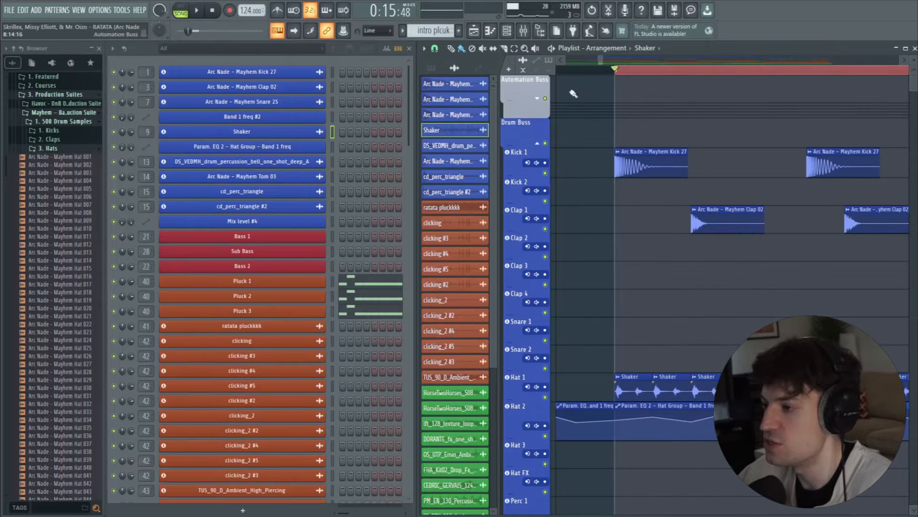
left_click_drag(600, 61, 604, 61)
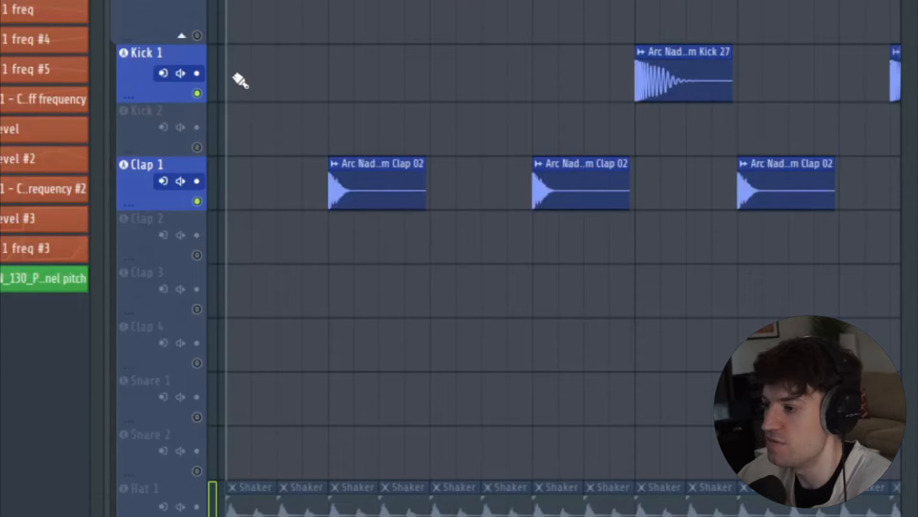
left_click(694, 64)
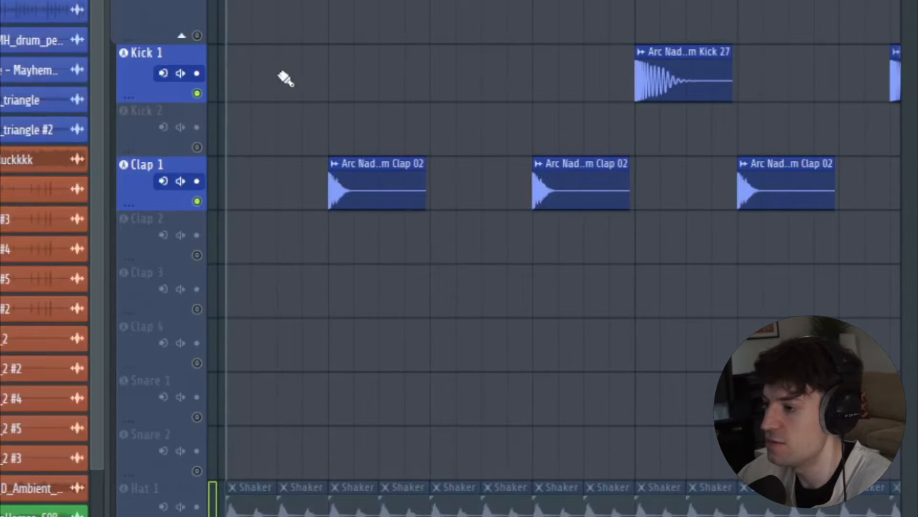
left_click(235, 77)
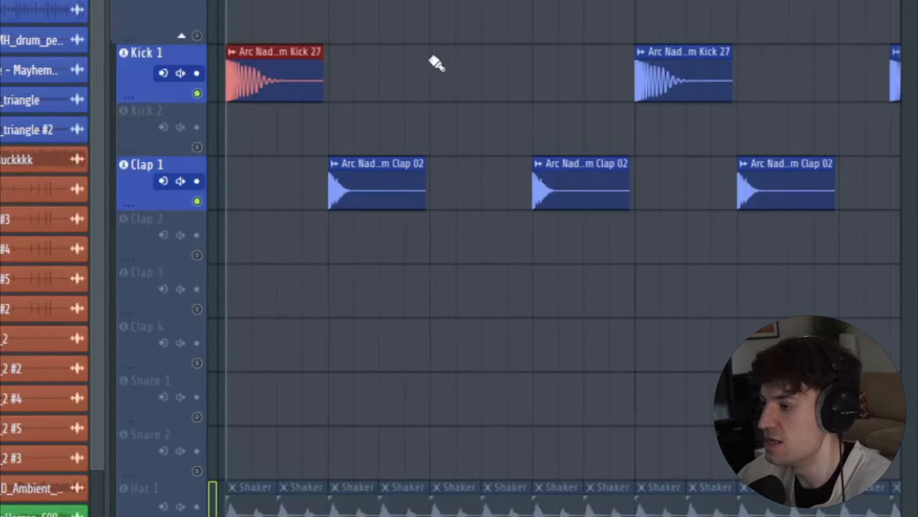
left_click(493, 77)
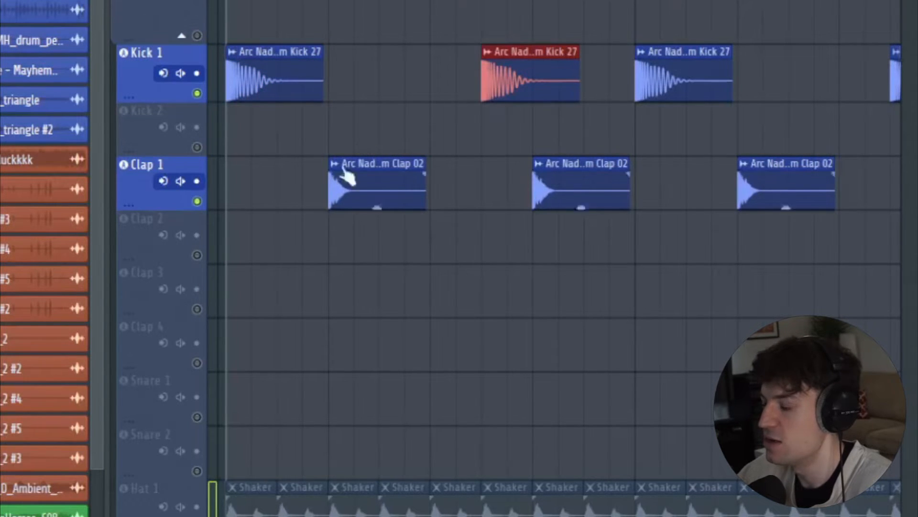
Step: Remove the first Mayhem Clap 02 clips from Clap 1 and place them back on beats 2 and 4
right_click(361, 191)
right_click(578, 189)
left_click(761, 192)
left_click(339, 190)
left_click(546, 181)
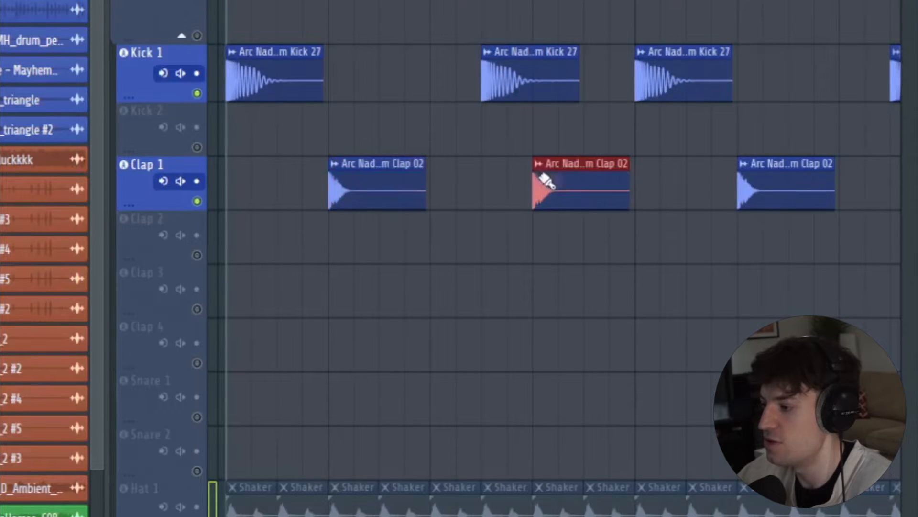
Step: Play the soloed kick and clap pattern from bar 9
scroll(573, 73, "down", 3)
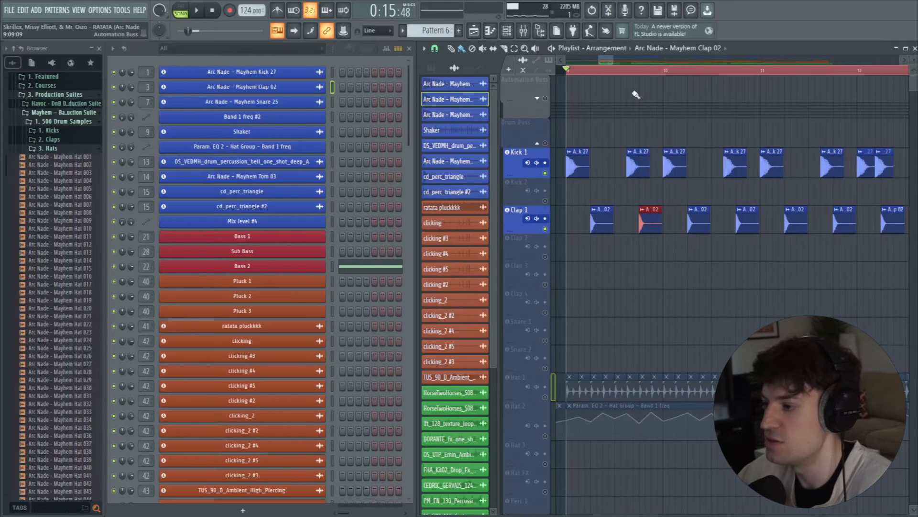
key("space")
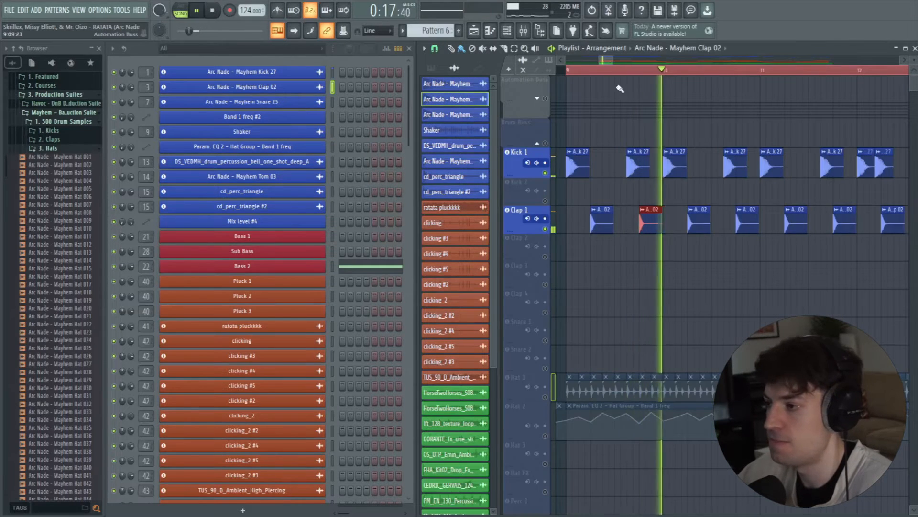
Step: Open Pattern 6 from the Bass 2 track in the piano roll and examine its bass notes
scroll(622, 215, "down", 8)
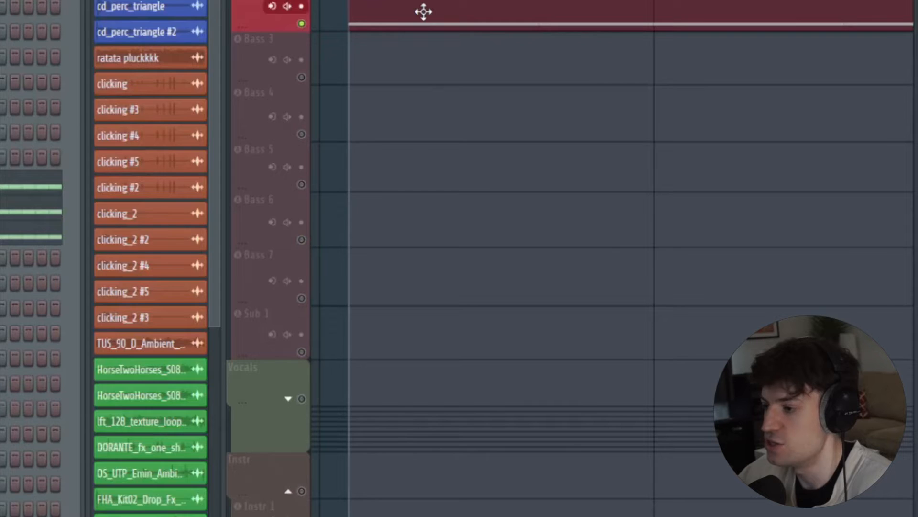
double_click(423, 12)
scroll(552, 177, "down", 1)
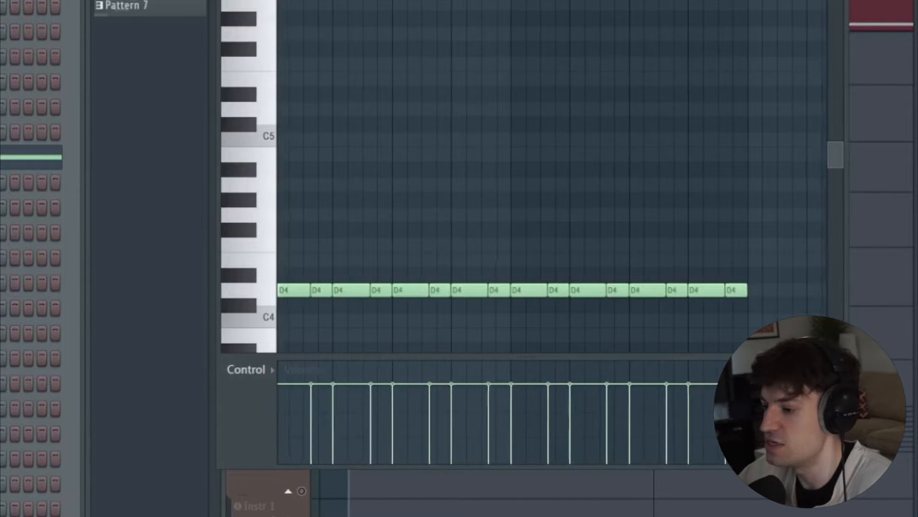
scroll(552, 176, "up", 3)
scroll(295, 201, "down", 2)
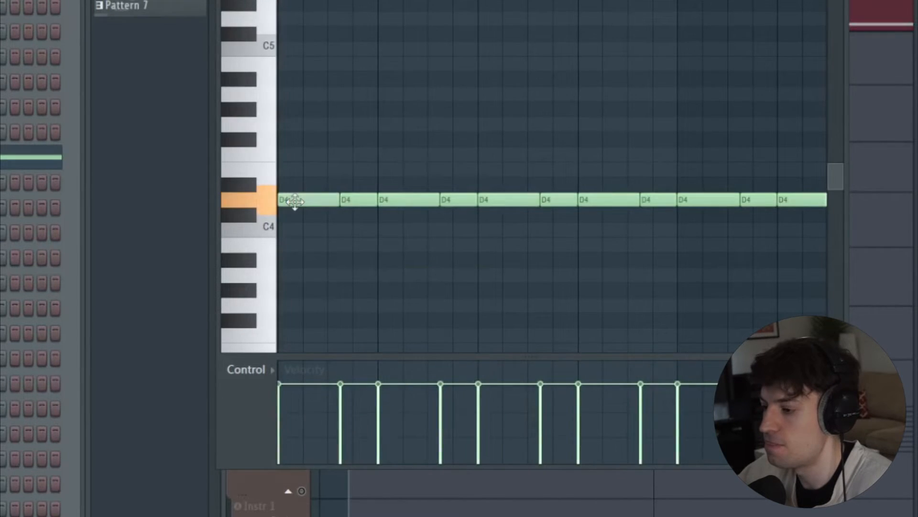
Step: Check Fruity parametric EQ 2 on the Bass 2 mixer track and play the soloed bass from bar 9
left_click(111, 232)
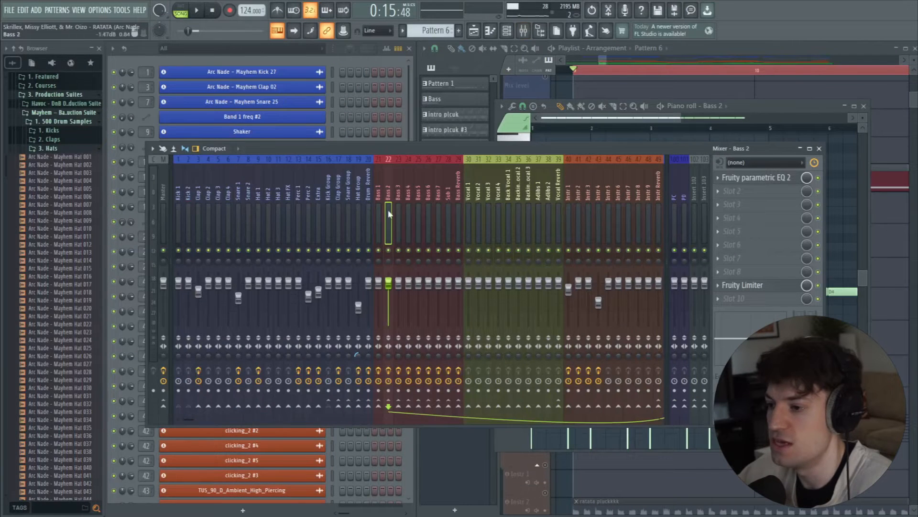
left_click(773, 179)
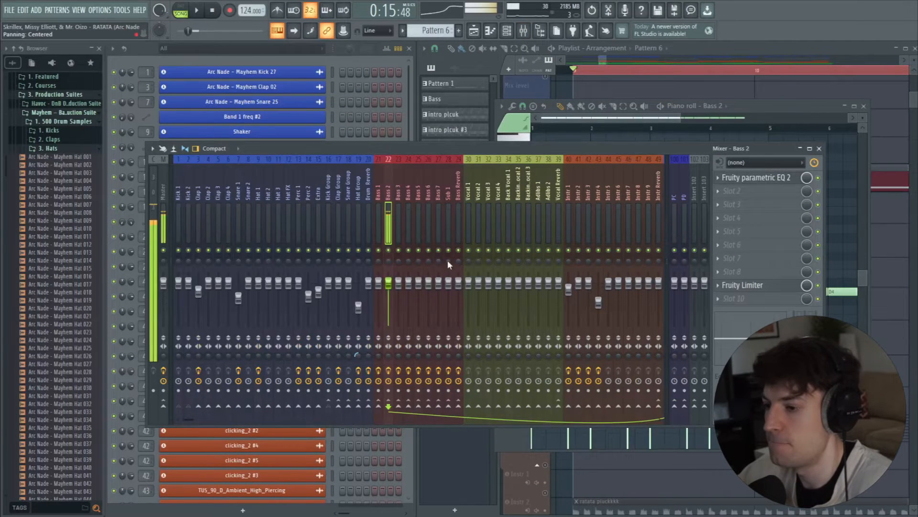
left_click(819, 149)
left_click(864, 107)
key("space")
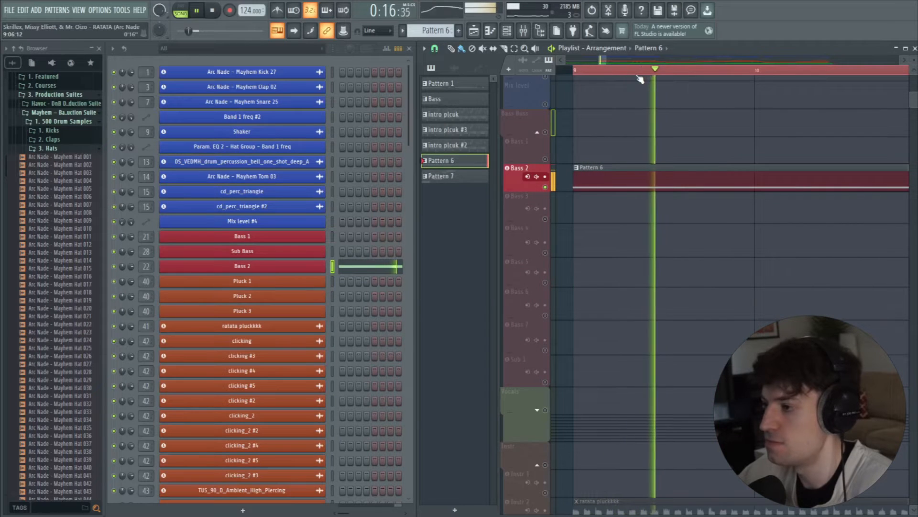
Step: Examine the Fruity Limiter's compressor settings on the Bass 2 mixer track
left_click(524, 31)
key("space")
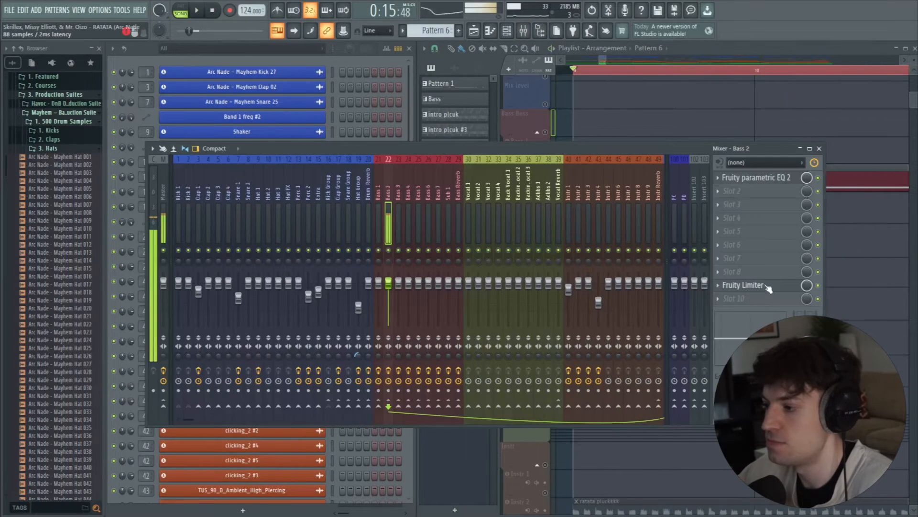
left_click(765, 285)
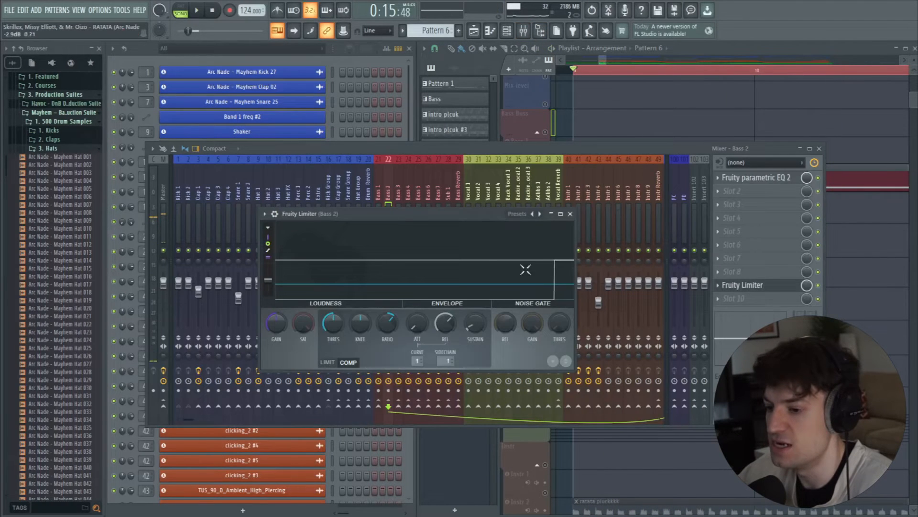
left_click(570, 214)
left_click(743, 285)
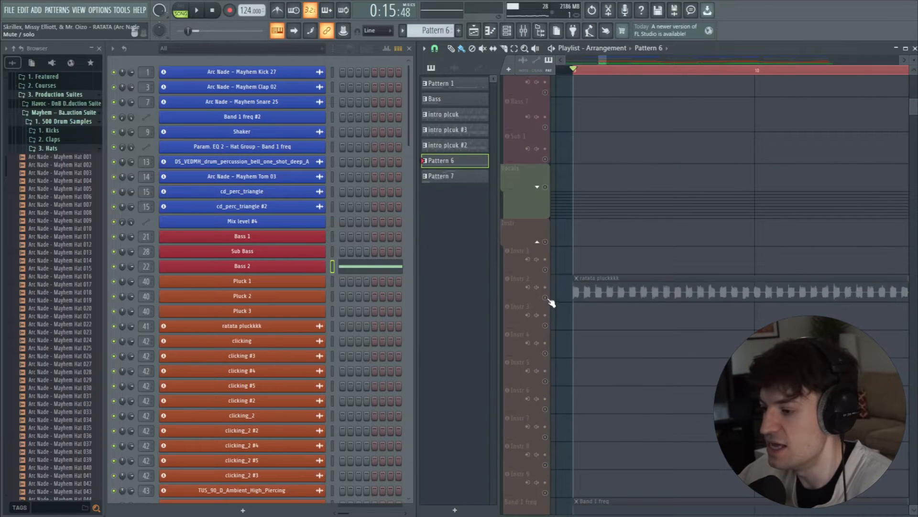
Step: Solo the Instr 2 pluck track and load Gross Beat in the fourth effect slot of its mixer track
right_click(546, 297)
left_click_drag(598, 60, 609, 63)
key("F9")
left_click(767, 219)
mouse_move(746, 227)
left_click(663, 31)
left_click_drag(259, 181, 452, 132)
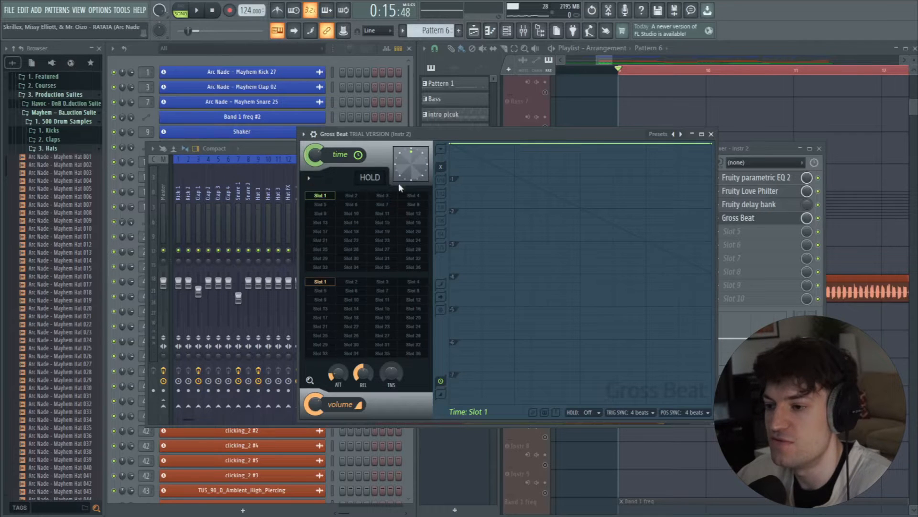
Step: Load Gross Beat's Patterns preset with the 1/4 Bt Gate volume slot and play the gated pluck from bar 9
left_click(304, 134)
mouse_move(335, 172)
left_click(449, 192)
left_click(305, 134)
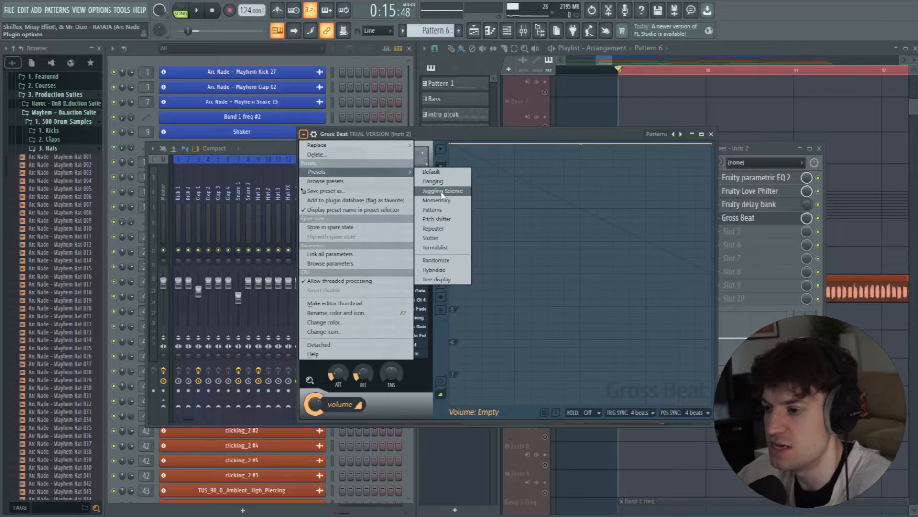
left_click(448, 210)
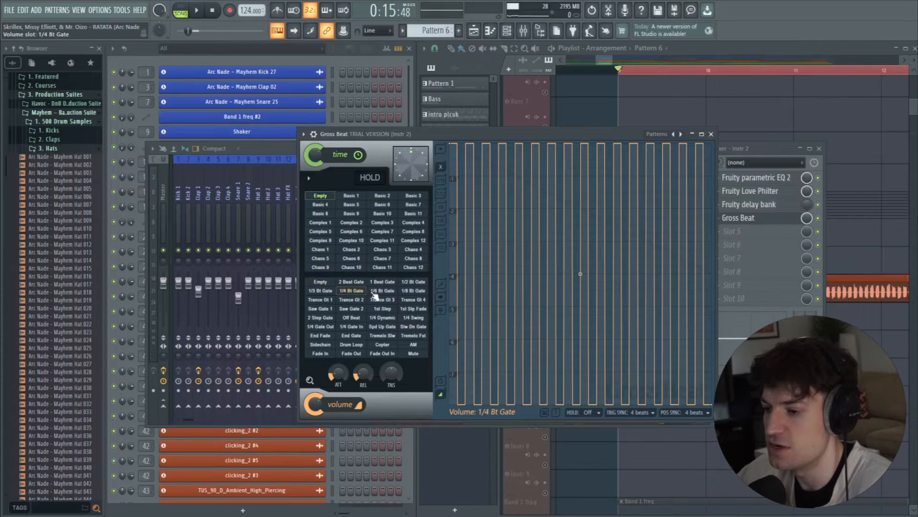
left_click(351, 291)
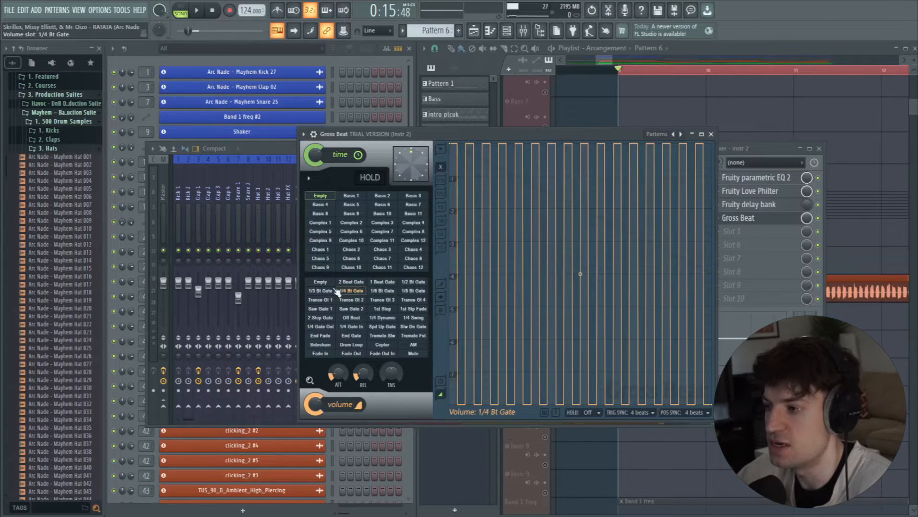
key("space")
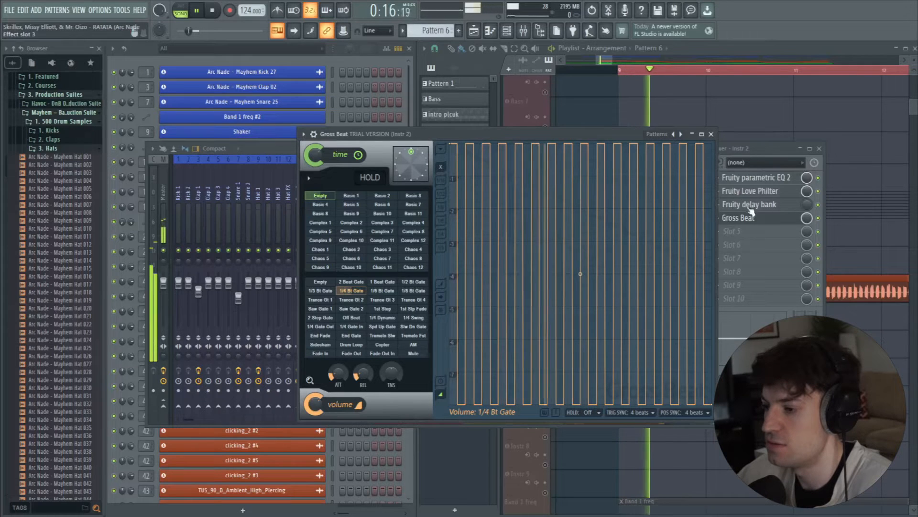
key("space")
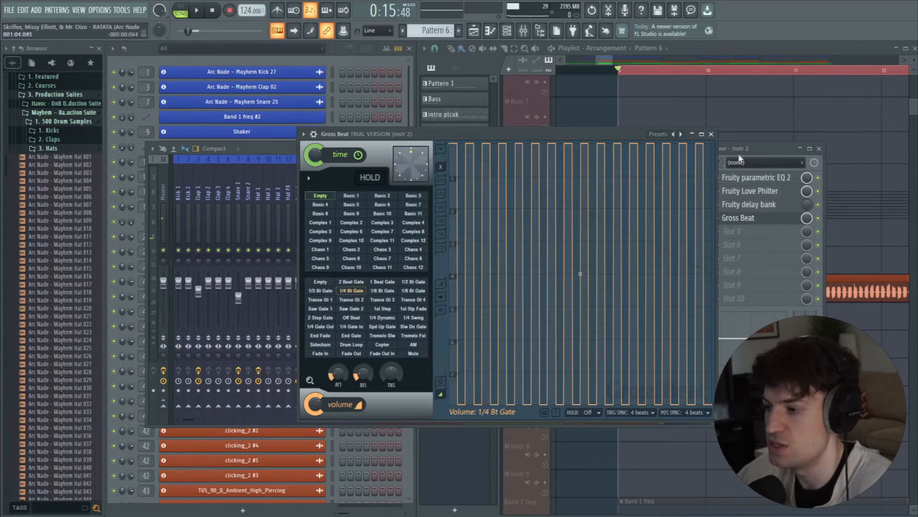
left_click(711, 135)
Step: Play the Instr 2 pluck and examine the moving low cut in its Fruity parametric EQ 2
left_click_drag(611, 61, 636, 61)
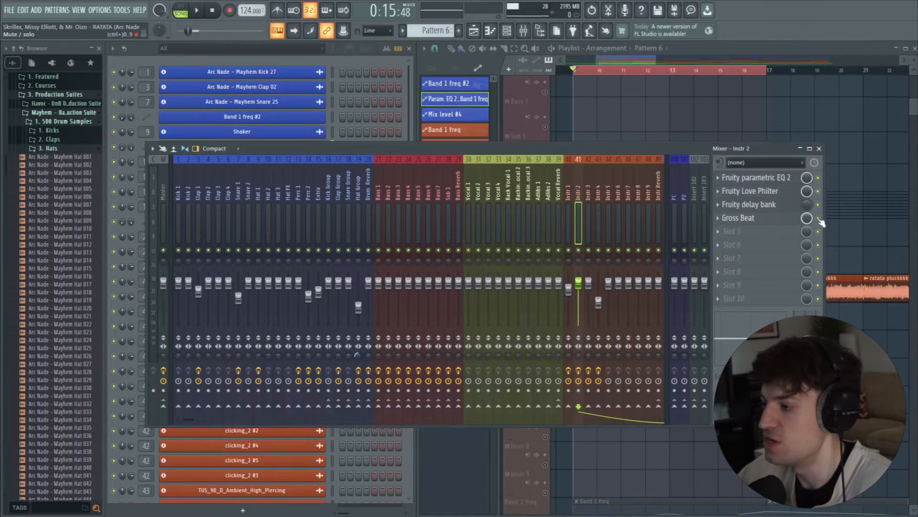
key("space")
left_click(820, 148)
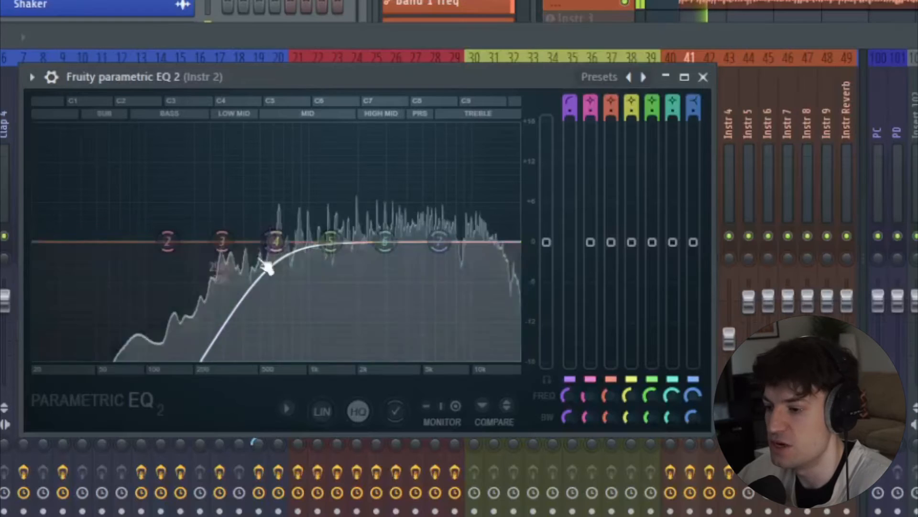
left_click_drag(267, 263, 259, 327)
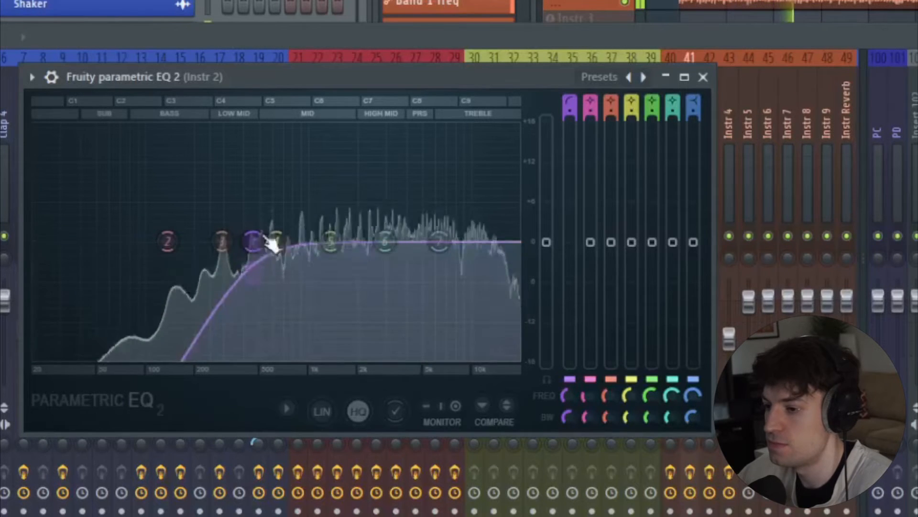
left_click(703, 77)
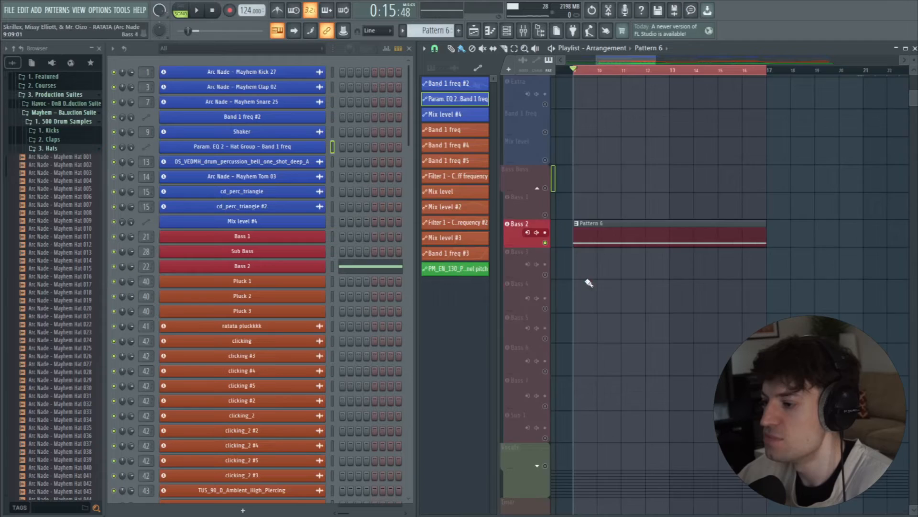
Step: Unmute Bass 2, Kick 1 and Clap 1 and play them with the pluck from bar 9
scroll(584, 284, "up", 6)
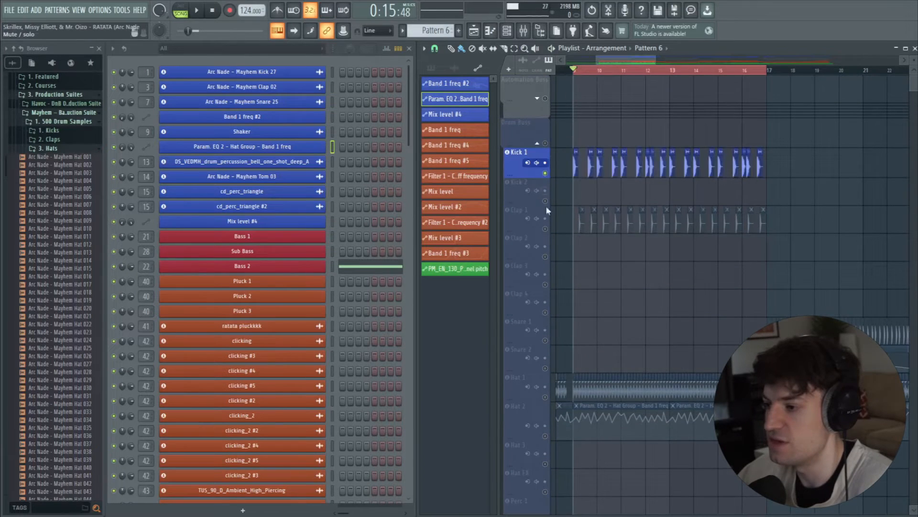
scroll(548, 211, "up", 5)
key("space")
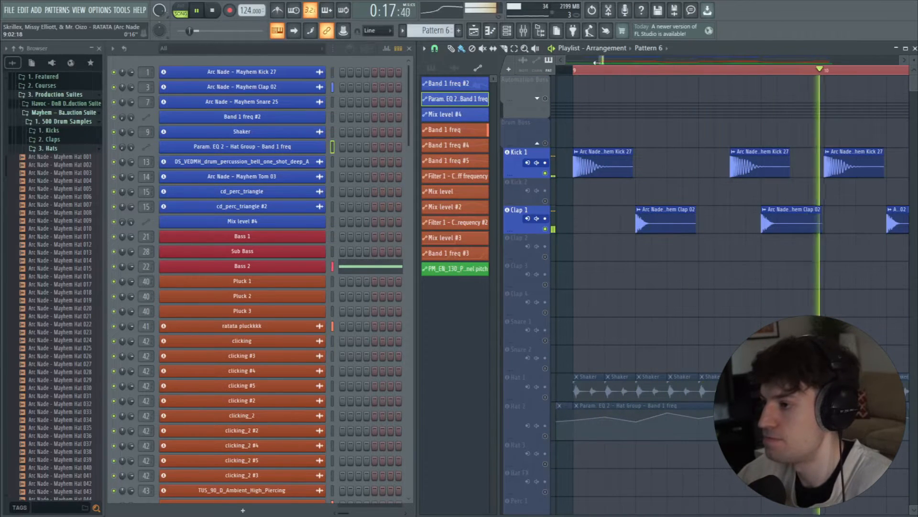
Step: Unmute the hat automation track and FX 1, and play the layered tracks from bar 9
scroll(605, 70, "down", 3)
scroll(573, 206, "down", 4)
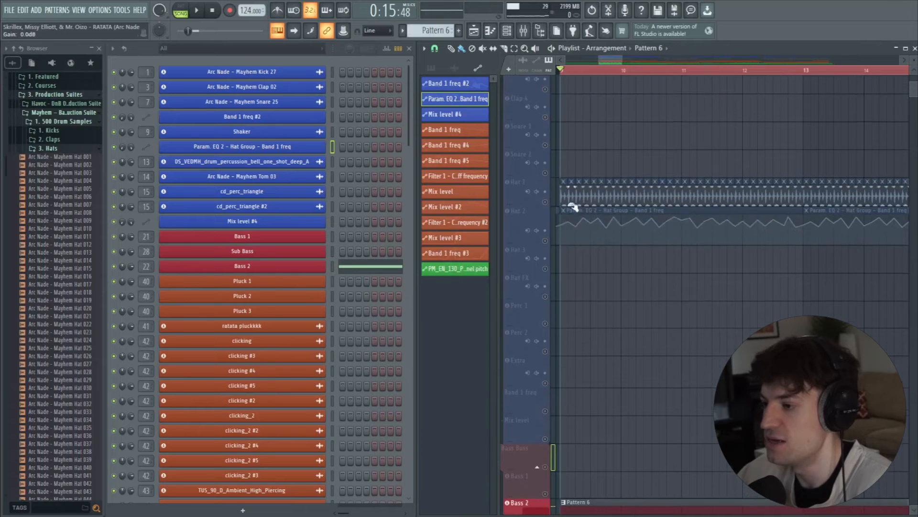
left_click(546, 240)
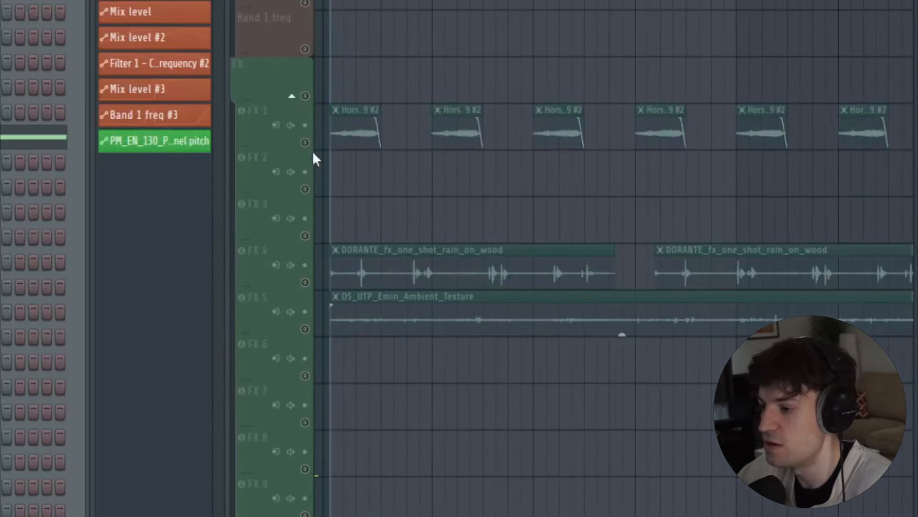
left_click(306, 144)
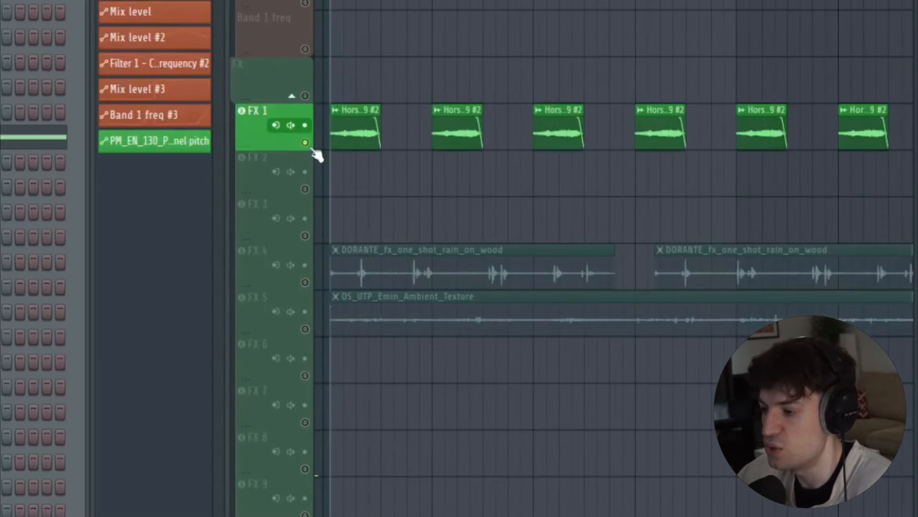
key("space")
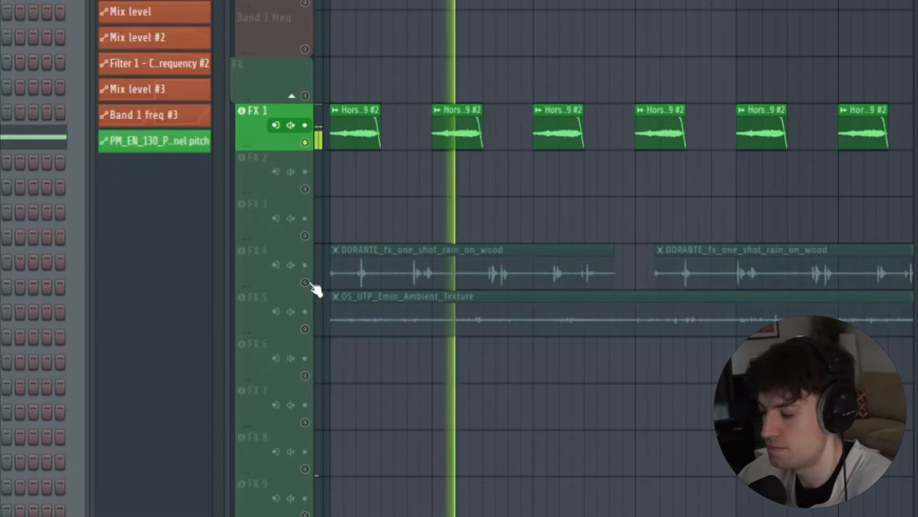
key("space")
Step: Unmute the rain, ambient texture and traffic clips on FX 4, FX 5 and FX 11
scroll(387, 255, "down", 3)
left_click(305, 190)
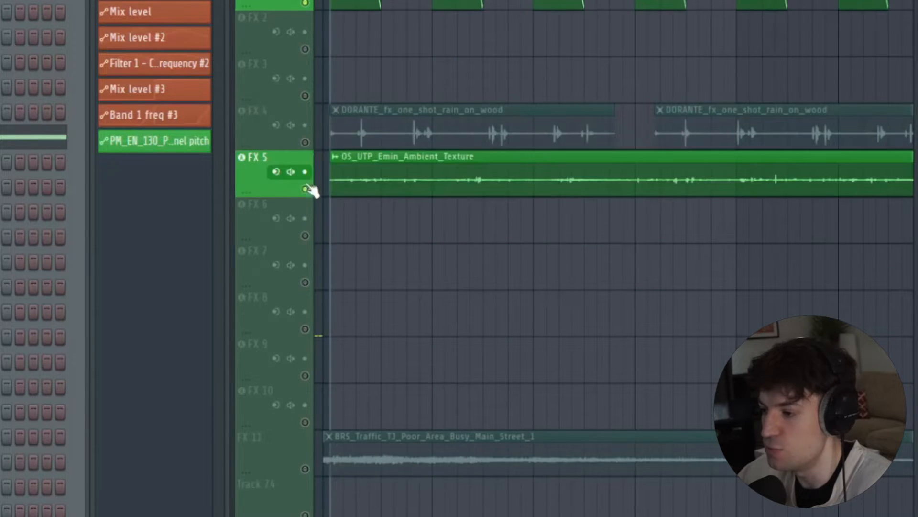
left_click(305, 142)
left_click(305, 469)
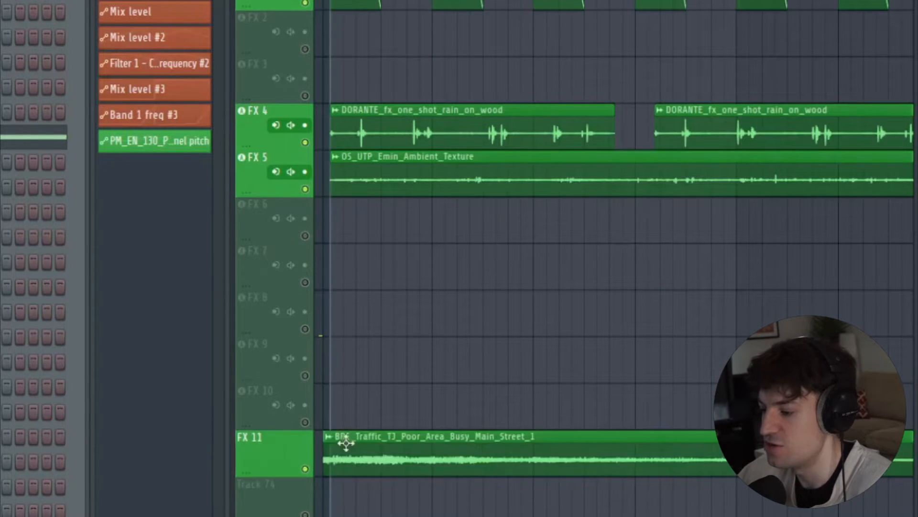
Step: Solo FX 4's rain-on-wood clips and FX 5's ambient texture in turn, playing each from bar 9, and unsolo all tracks
right_click(306, 142)
key("space")
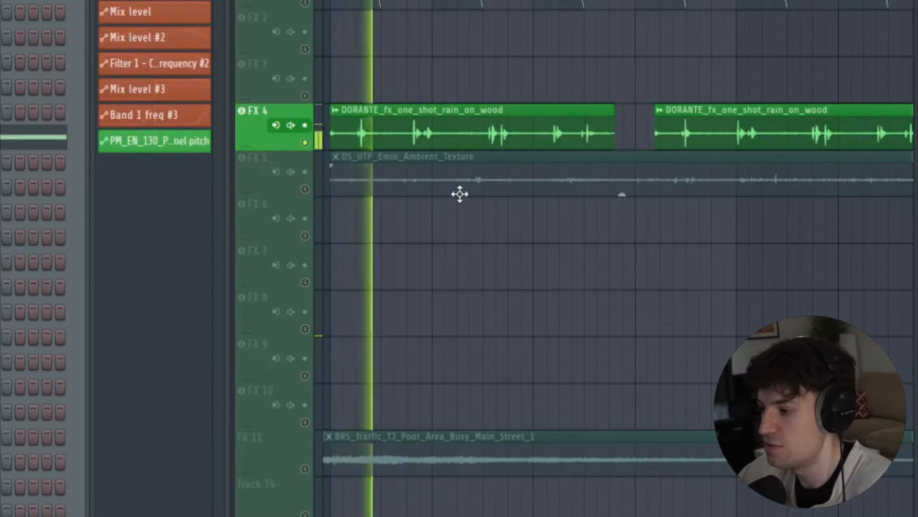
key("space")
right_click(306, 189)
key("space")
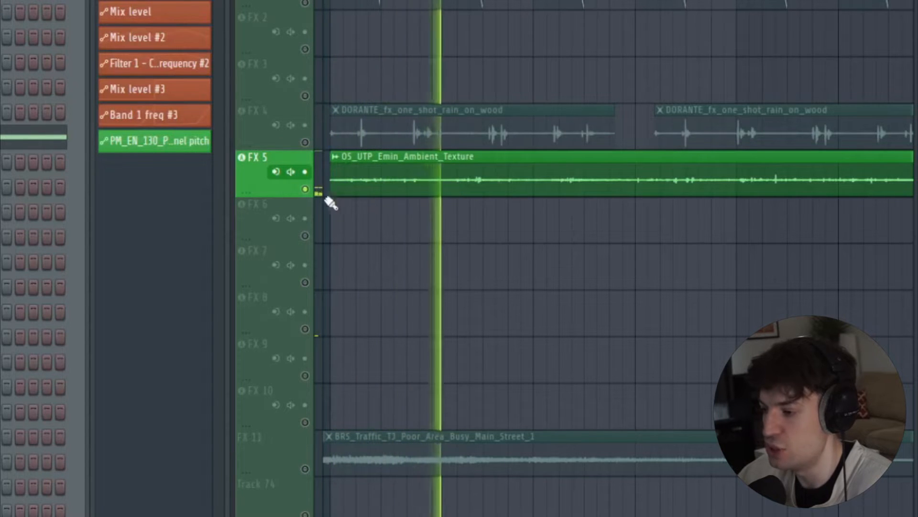
key("space")
right_click(306, 190)
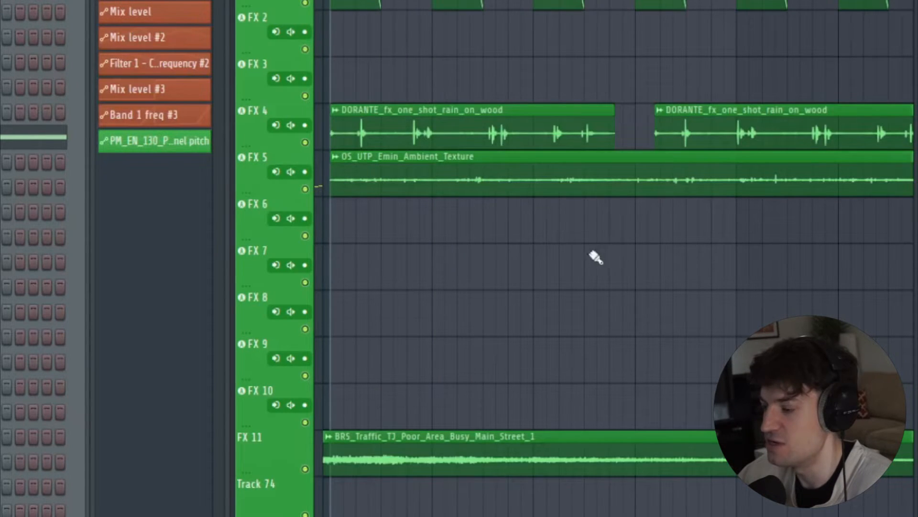
Step: Examine the section from bar 17, covering its hats and percussion, pluck clips, filter automation and FX tracks
key("space")
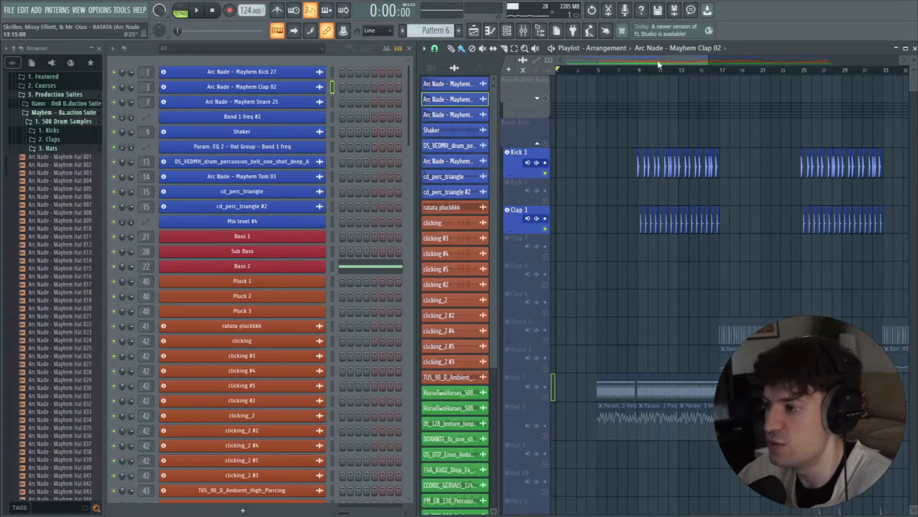
scroll(659, 65, "up", 2)
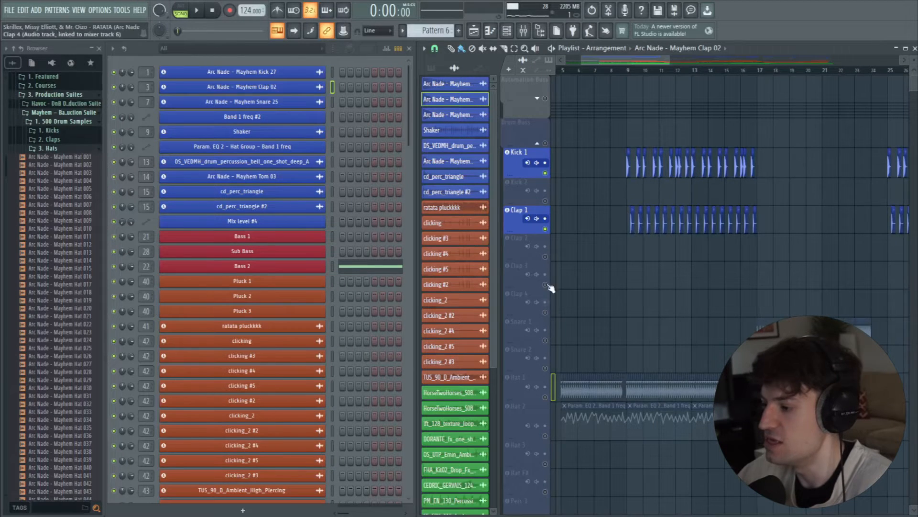
scroll(677, 339, "down", 4)
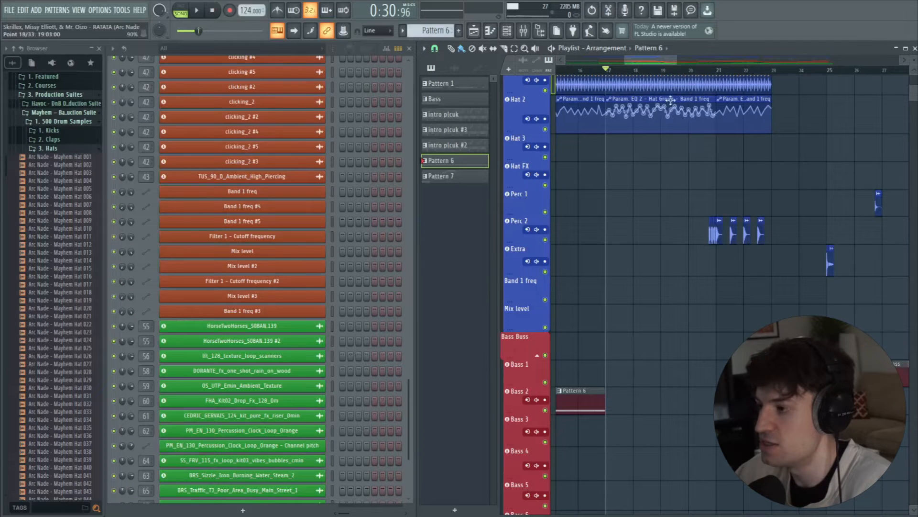
scroll(715, 237, "down", 3)
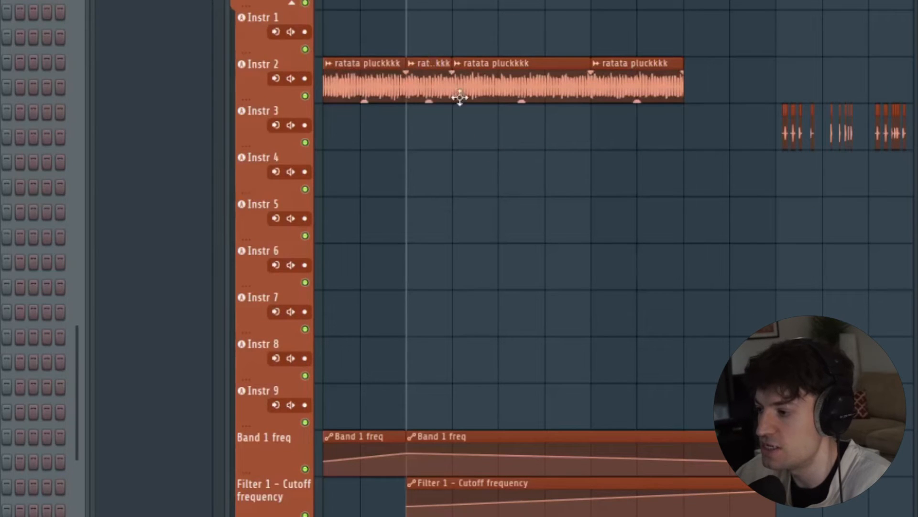
scroll(631, 215, "down", 4)
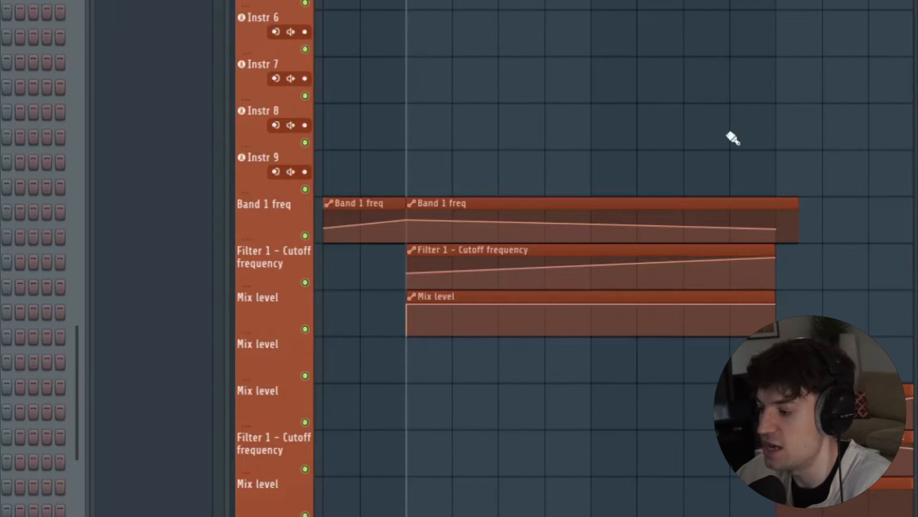
scroll(647, 271, "down", 8)
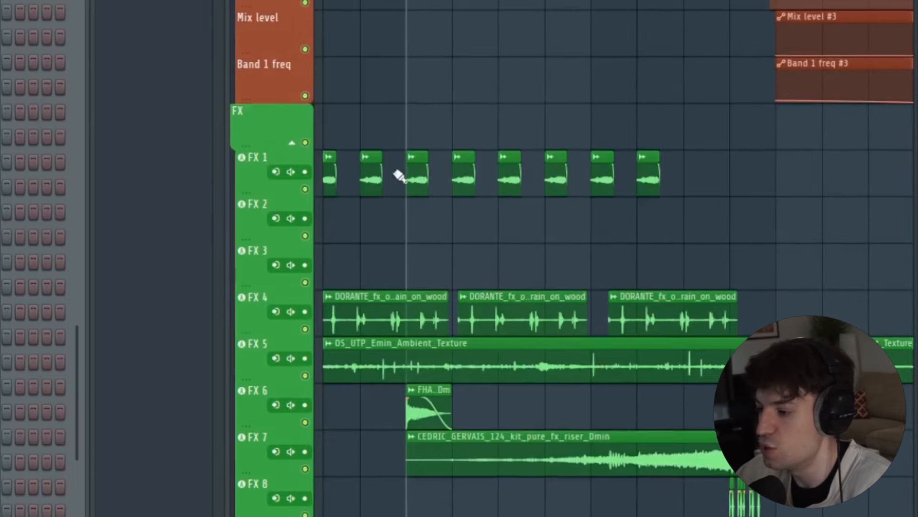
scroll(533, 327, "down", 3)
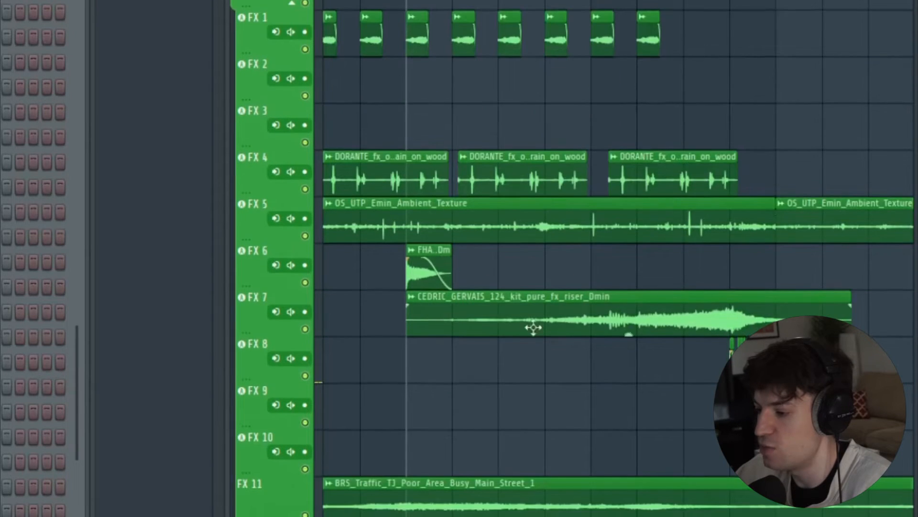
scroll(568, 179, "down", 3)
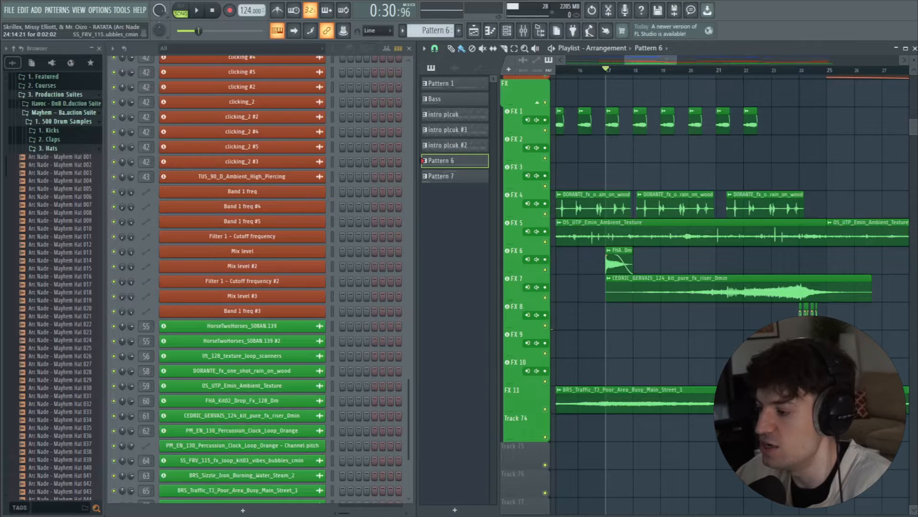
Step: Solo the Snare 1 track and play its pattern from bar 17
scroll(679, 228, "up", 3)
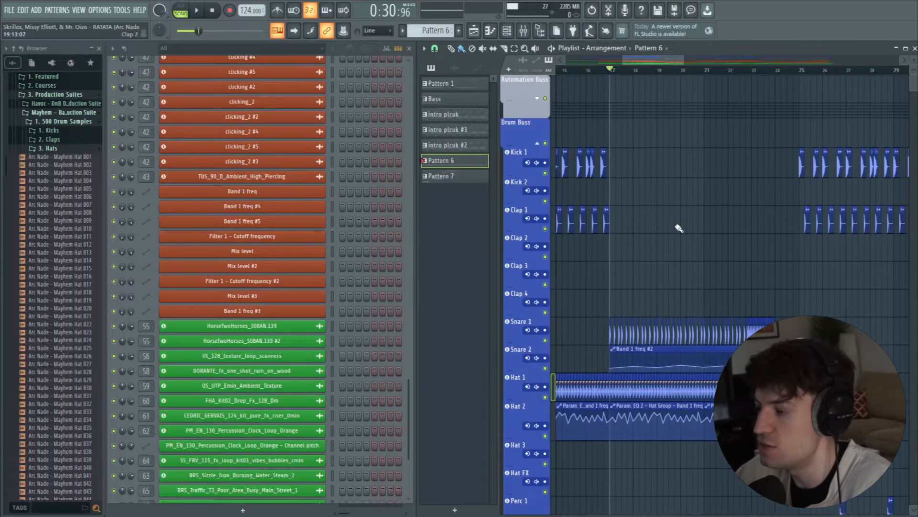
left_click(545, 341, "ctrl")
scroll(625, 79, "up", 4)
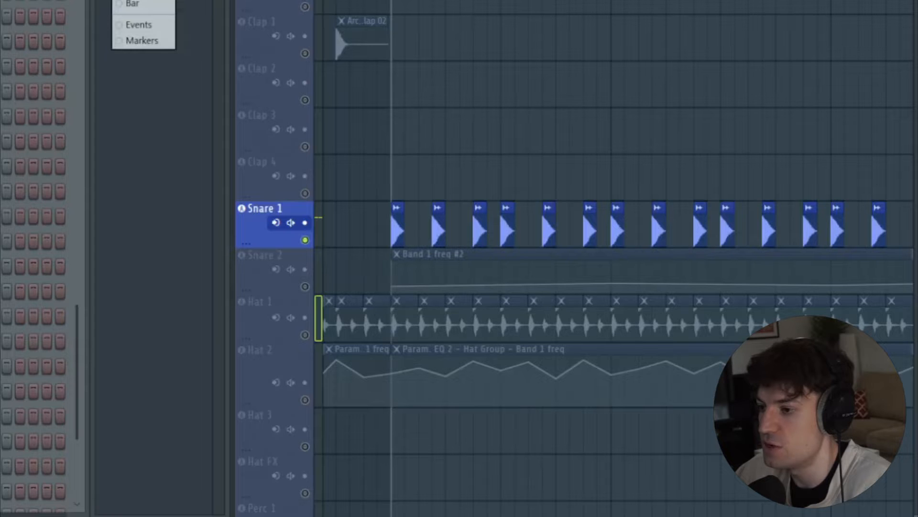
left_click(143, 0)
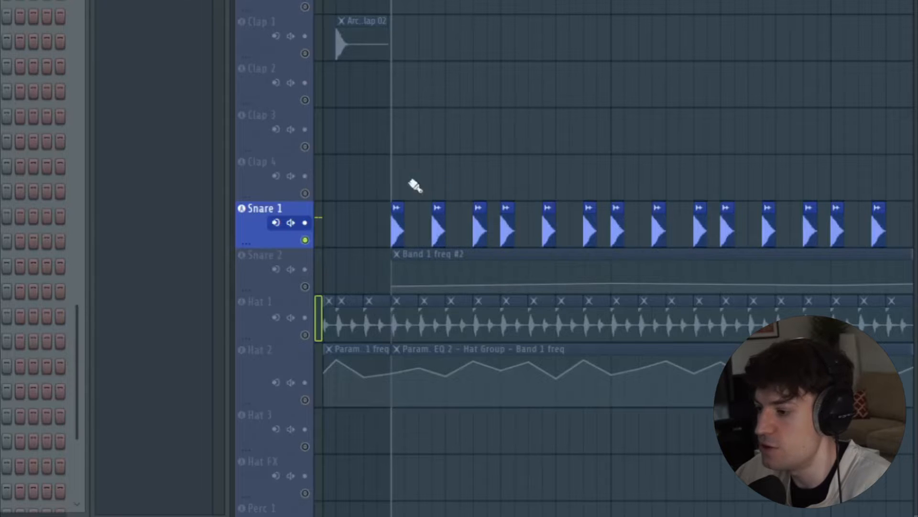
scroll(435, 225, "up", 1)
key("space")
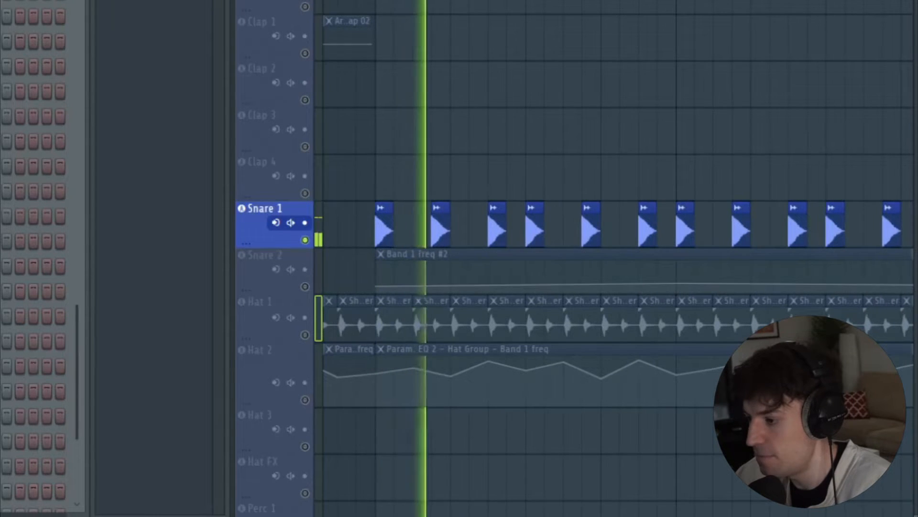
scroll(545, 224, "right", 1)
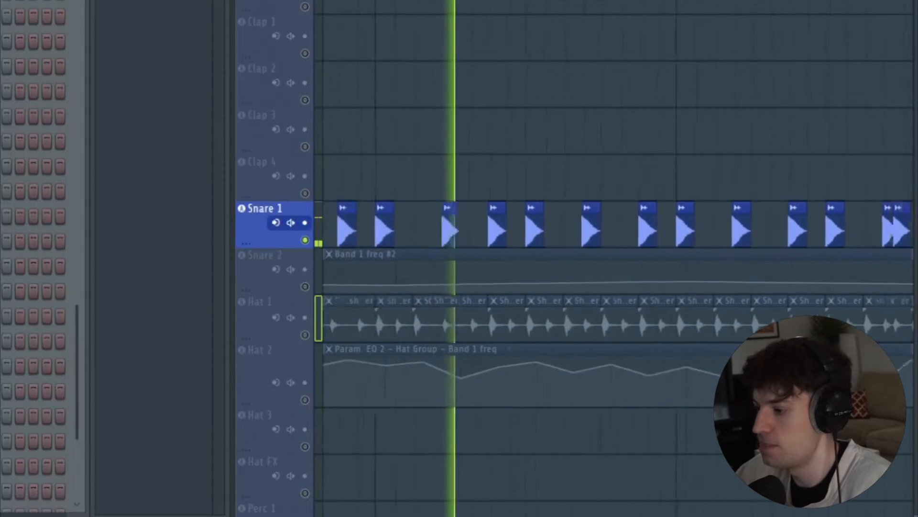
Step: Unmute the Snare 2 track's Band 1 freq #2 automation and play it with Snare 1 through the closing roll
left_click(307, 291)
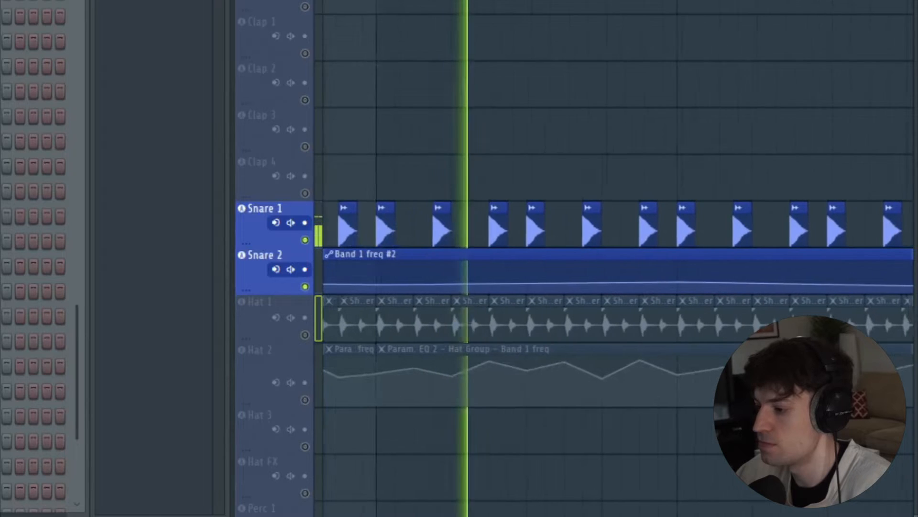
scroll(502, 231, "down", 5)
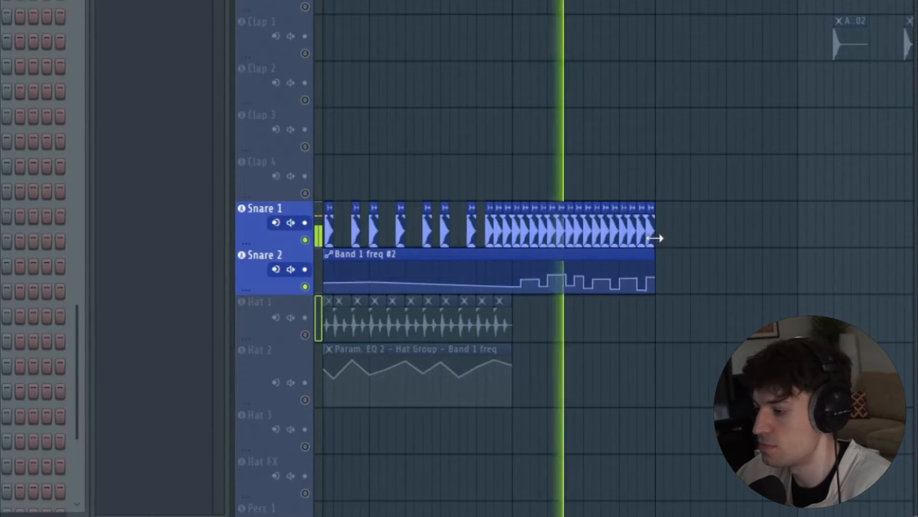
mouse_move(610, 287)
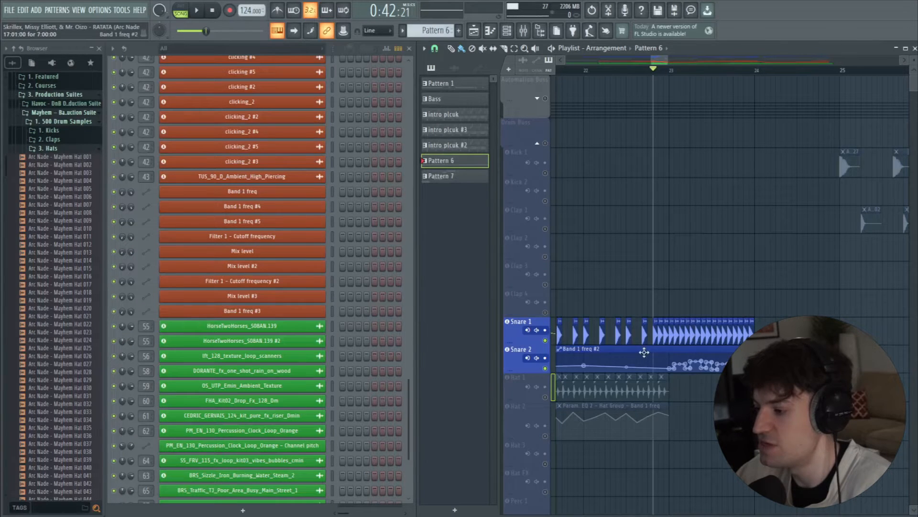
Step: Open the Fruity parametric EQ 2 on the Snare 1 mixer track and close the mixer
left_click(525, 32)
left_click(177, 213)
left_click(238, 209)
key("space")
key("space")
left_click(756, 190)
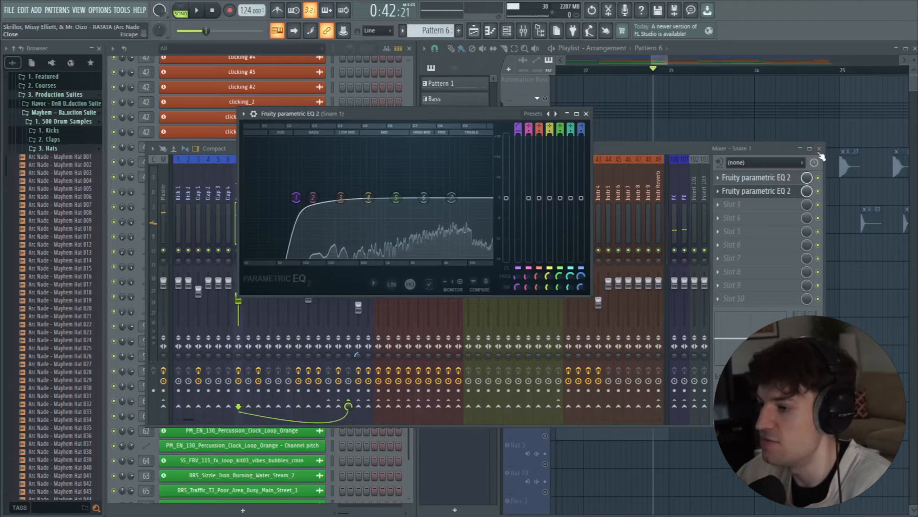
left_click(819, 149)
Step: Play the snare roll with the EQ in view, and pick its Mayhem Snare 25 clip for a closer look
left_click_drag(498, 116, 531, 119)
key("space")
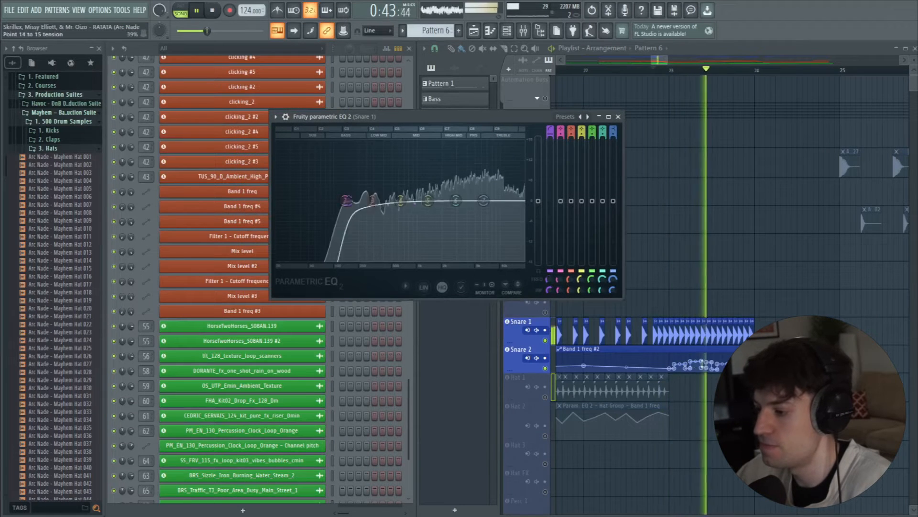
key("space")
left_click_drag(392, 116, 368, 115)
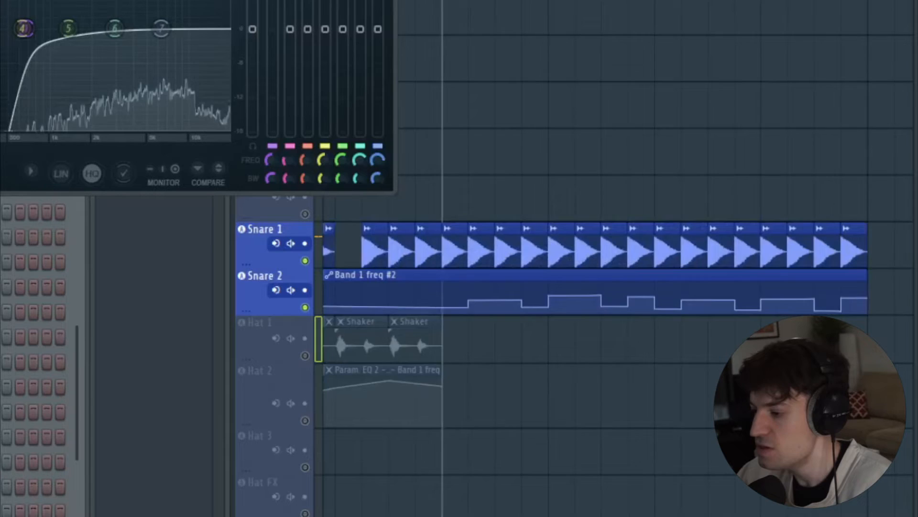
scroll(692, 335, "up", 3)
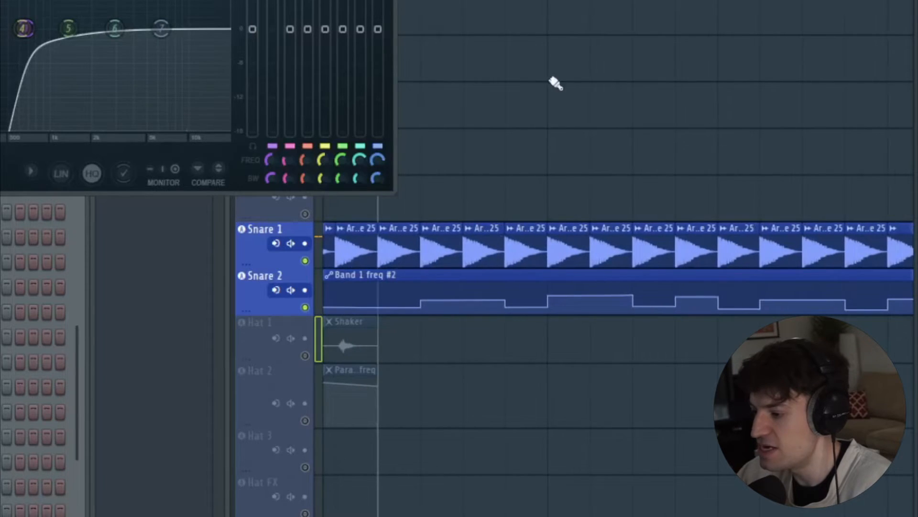
left_click(621, 332)
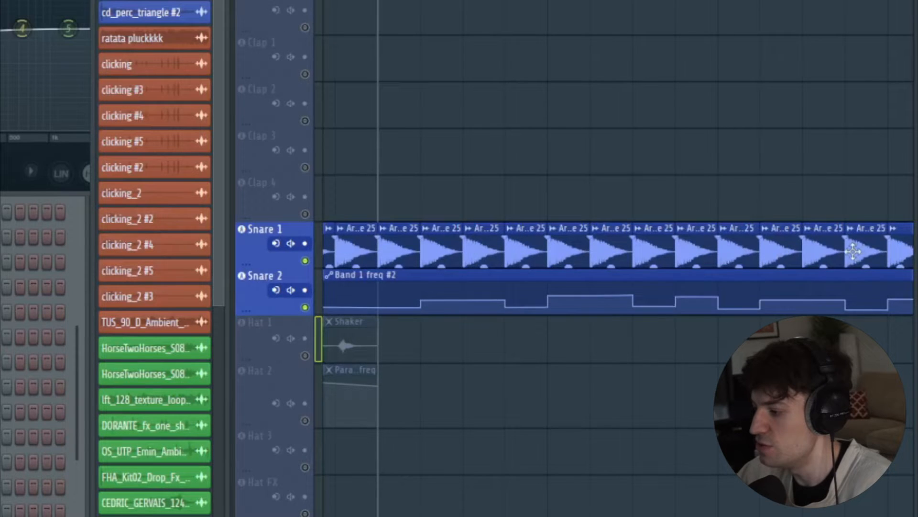
Step: Unmute the Hat 1 shaker clips and the Hat 2 EQ automation, and play them with the snares from bar 17
scroll(617, 268, "down", 3)
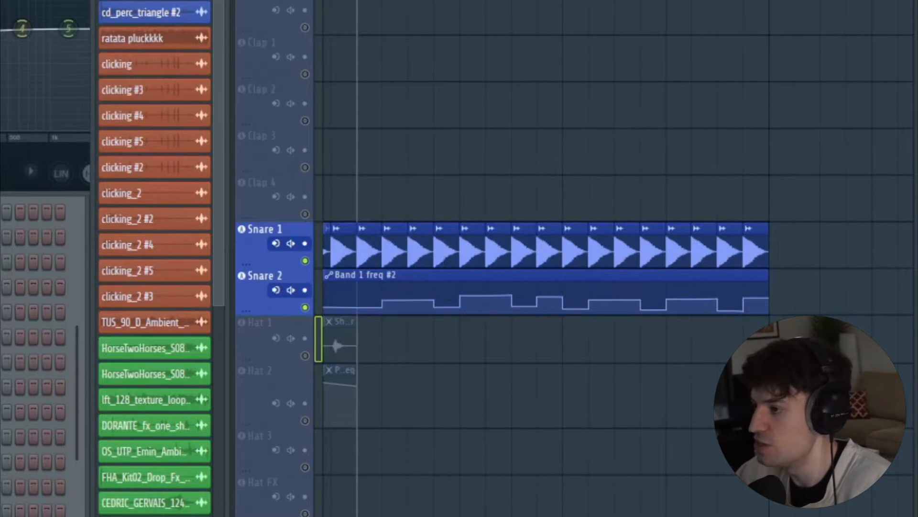
scroll(617, 268, "down", 5)
left_click(305, 356)
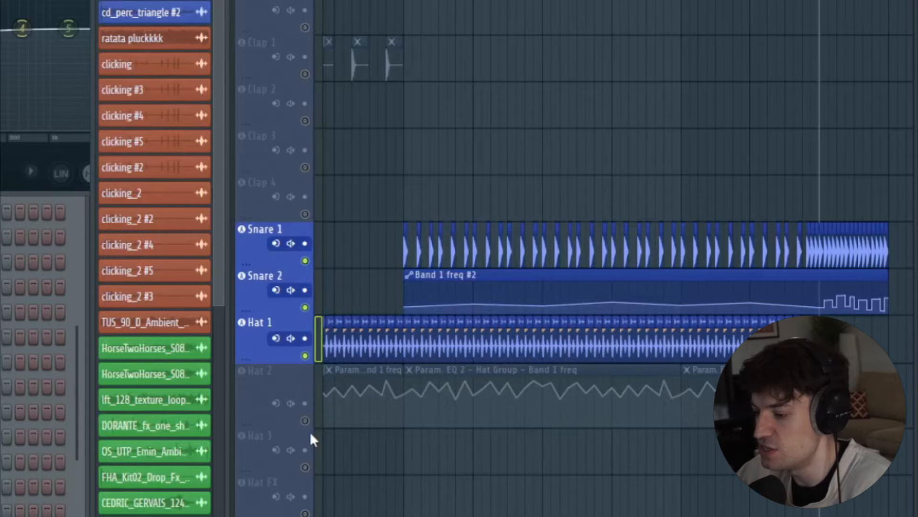
left_click(306, 420)
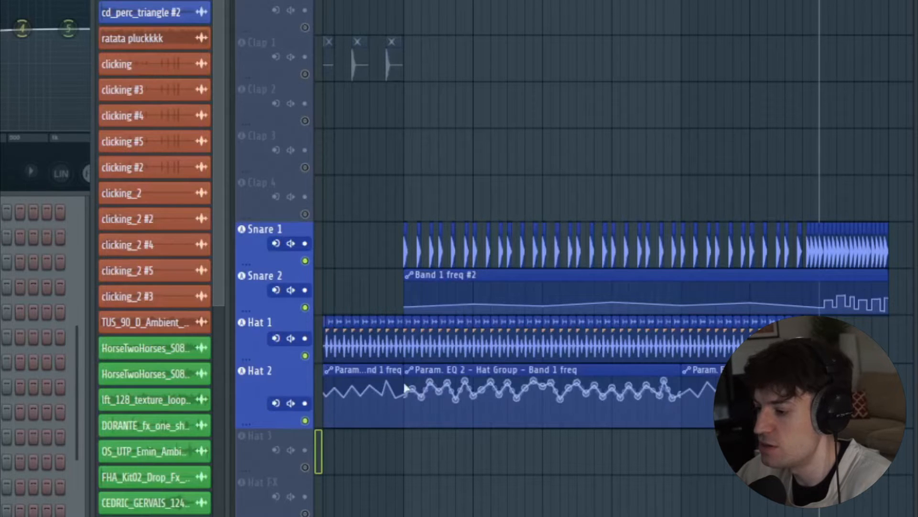
key("space")
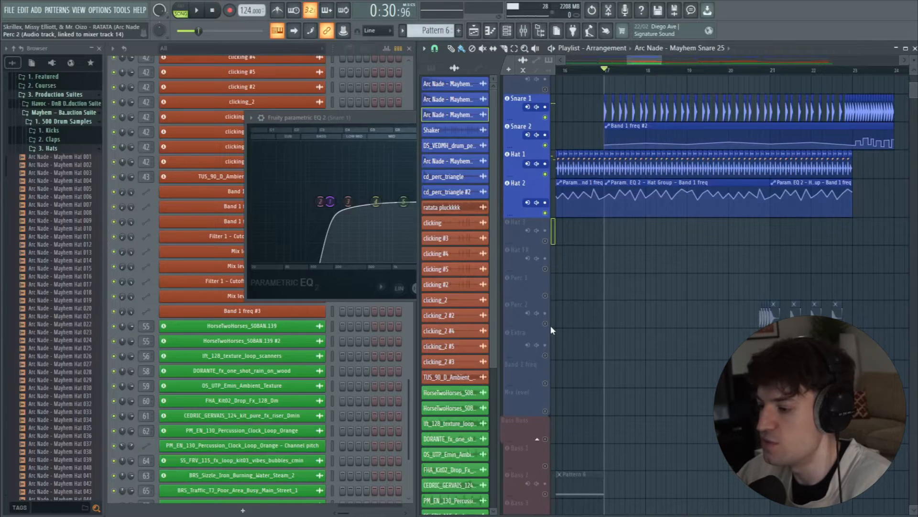
Step: Unmute the Perc 2 track and play its percussion fill together with the snares and hats
left_click(546, 324)
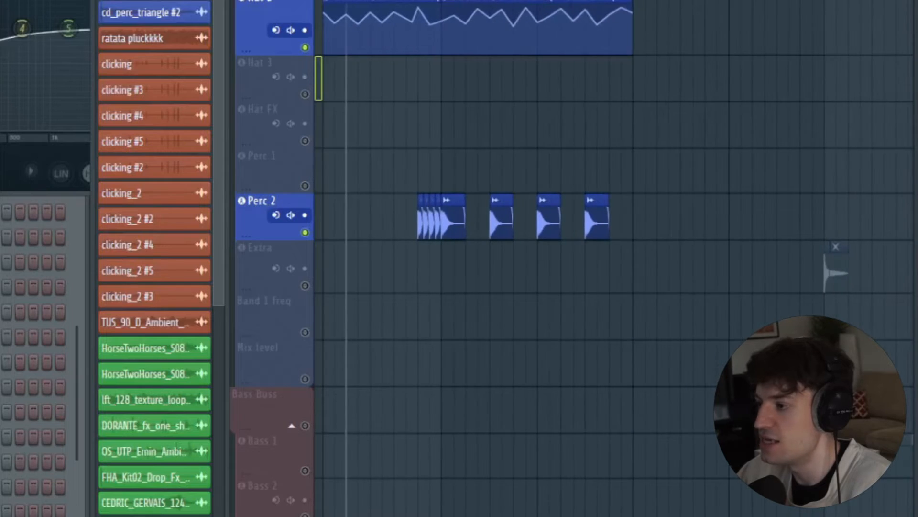
scroll(418, 259, "up", 2)
scroll(417, 258, "down", 4)
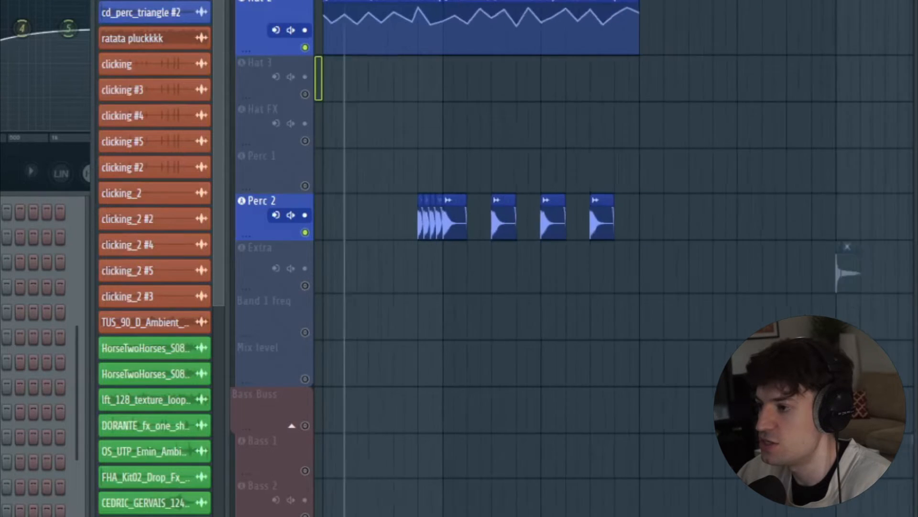
scroll(418, 258, "up", 1)
key("space")
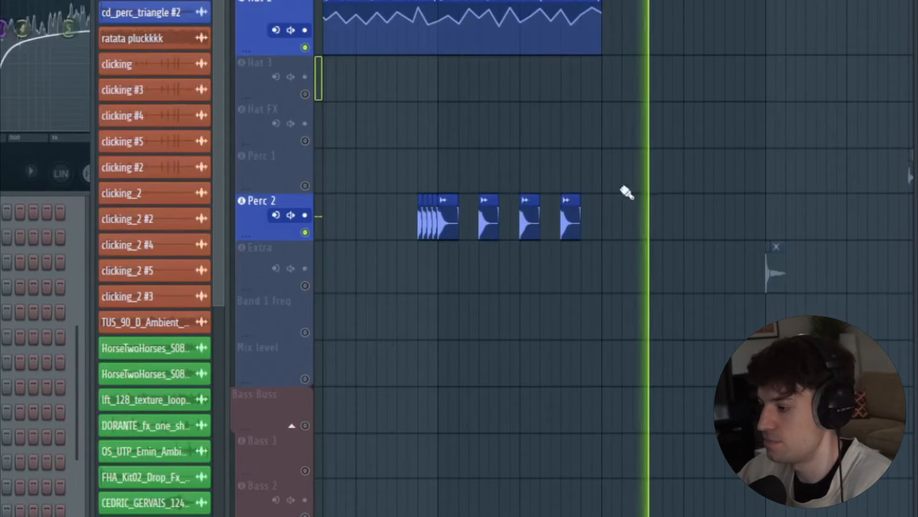
key("space")
Step: Unmute the Instr 2 pluck with its Band 1 freq, Filter 1 - Cutoff frequency and Mix level automation, and play them
scroll(612, 258, "down", 2)
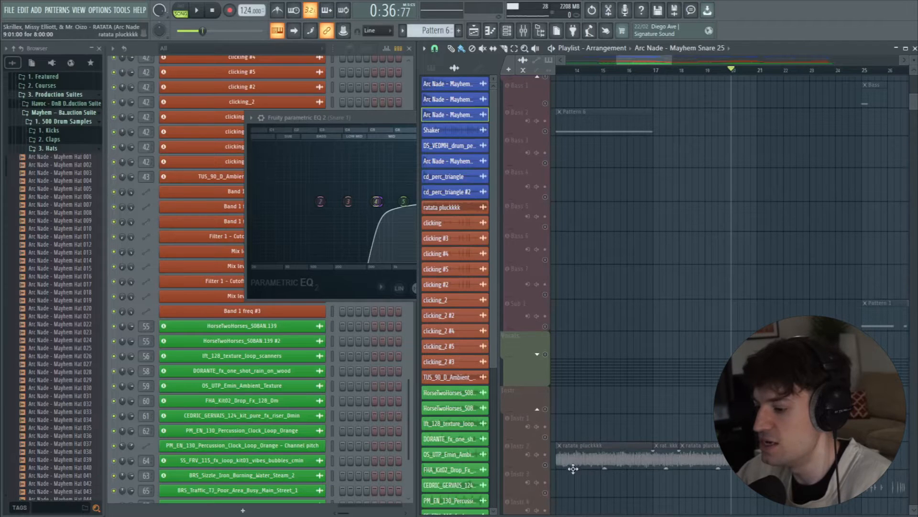
scroll(573, 466, "down", 6)
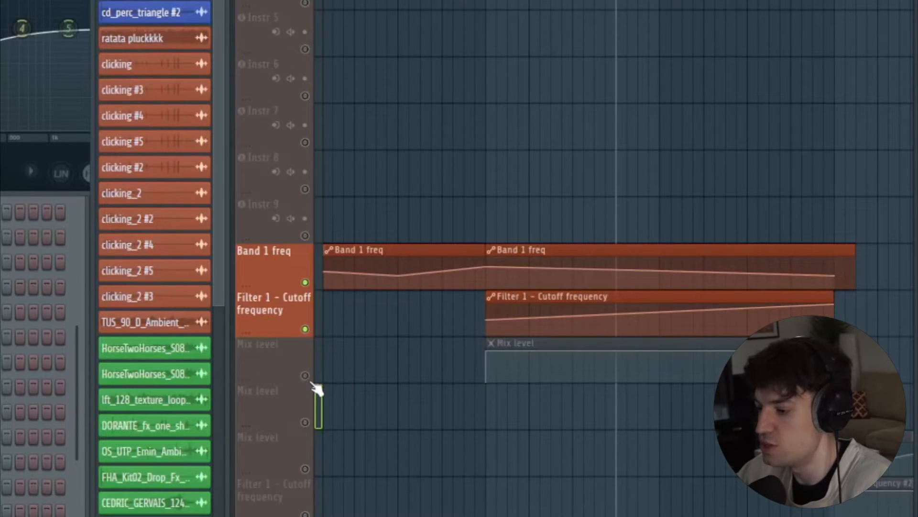
left_click(305, 375)
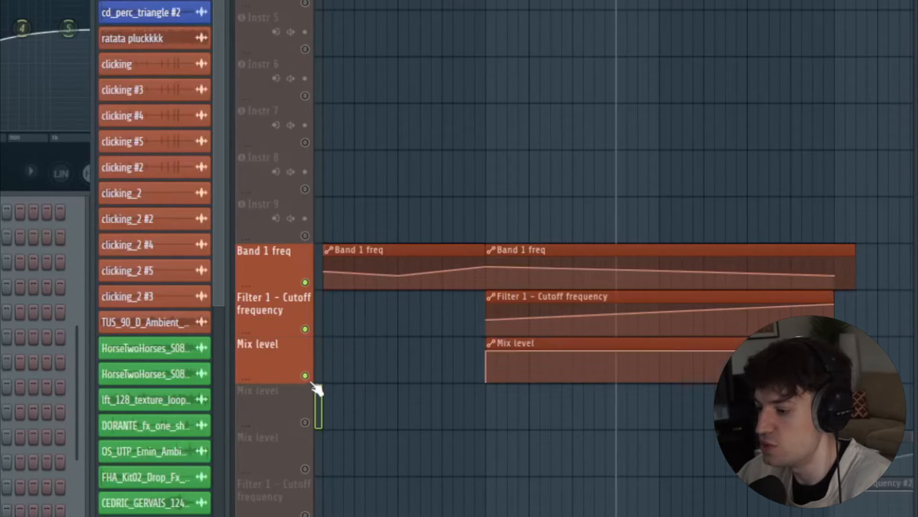
scroll(588, 294, "up", 3)
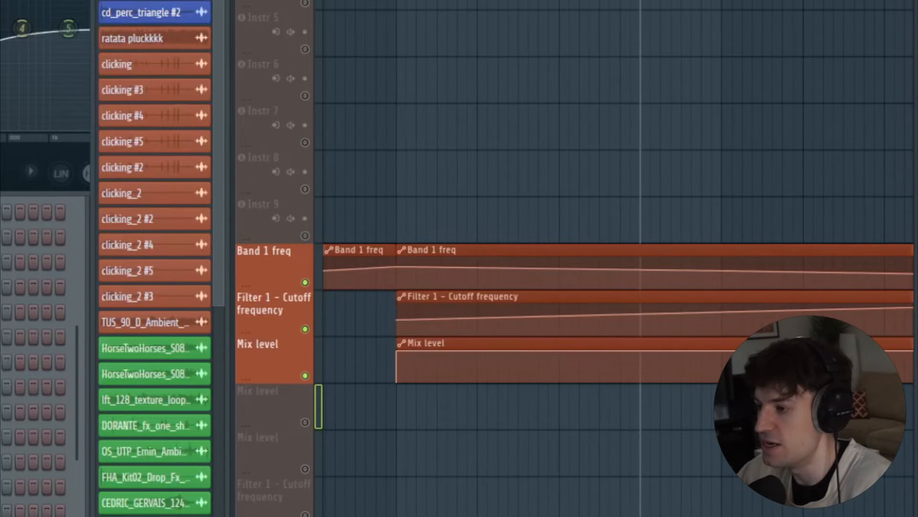
key("space")
key("space")
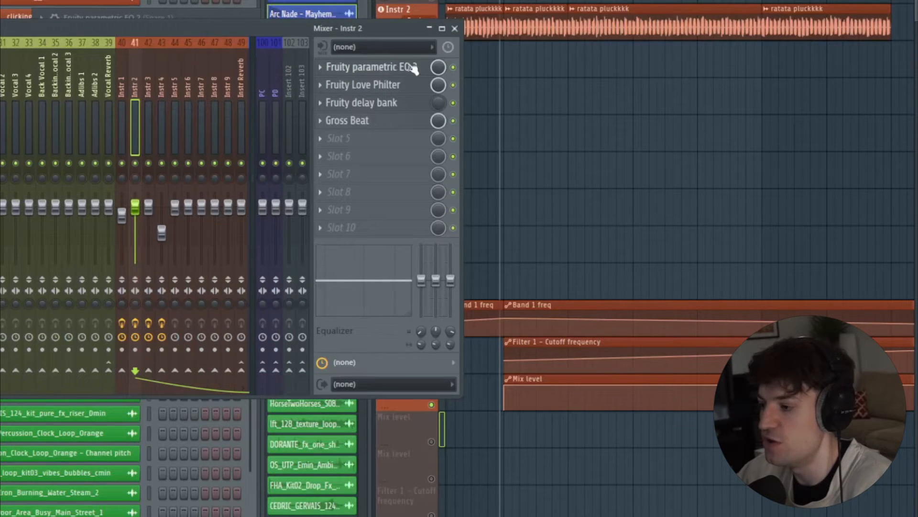
Step: Inspect Instr 2's Fruity parametric EQ 2, Fruity Love Philter and Fruity delay bank in turn during playback
left_click(349, 67)
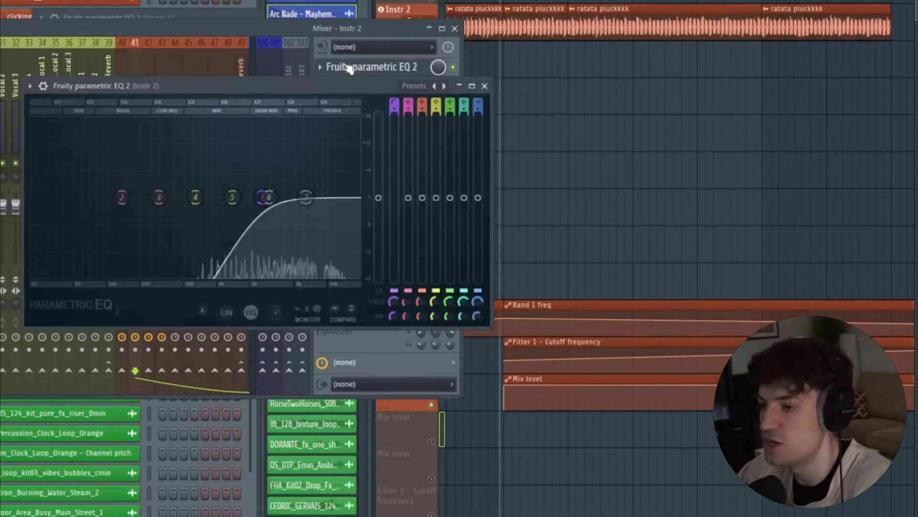
key("space")
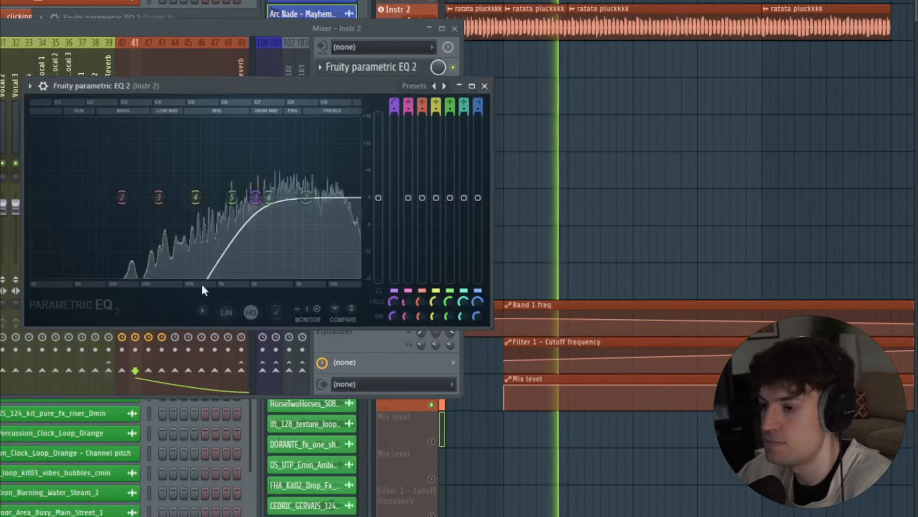
left_click(484, 86)
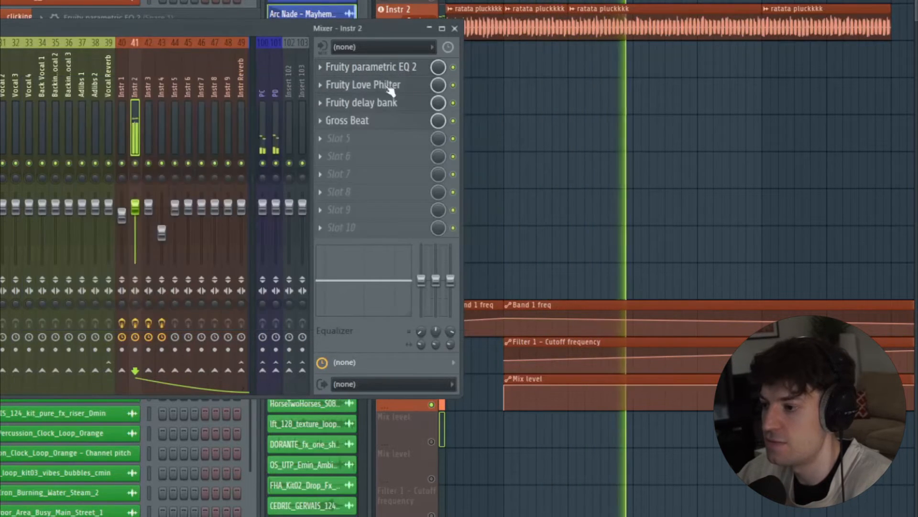
left_click(383, 85)
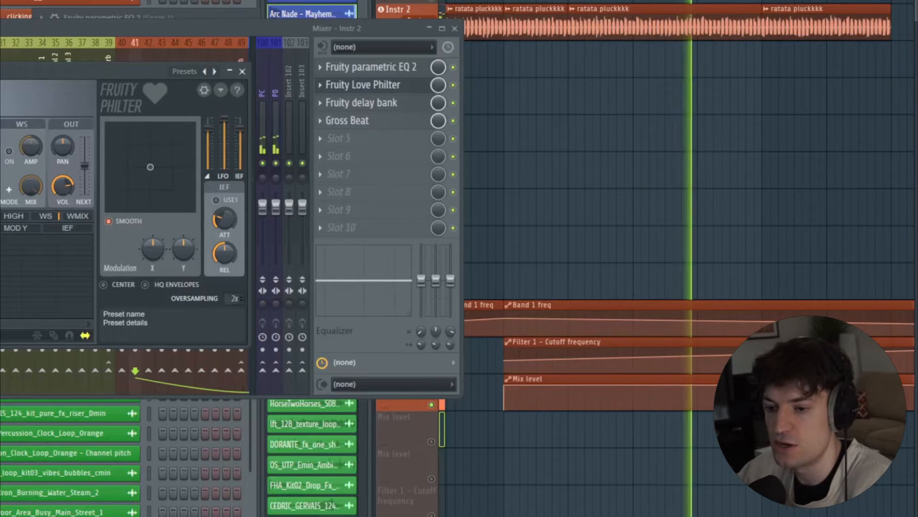
left_click(242, 71)
left_click(389, 103)
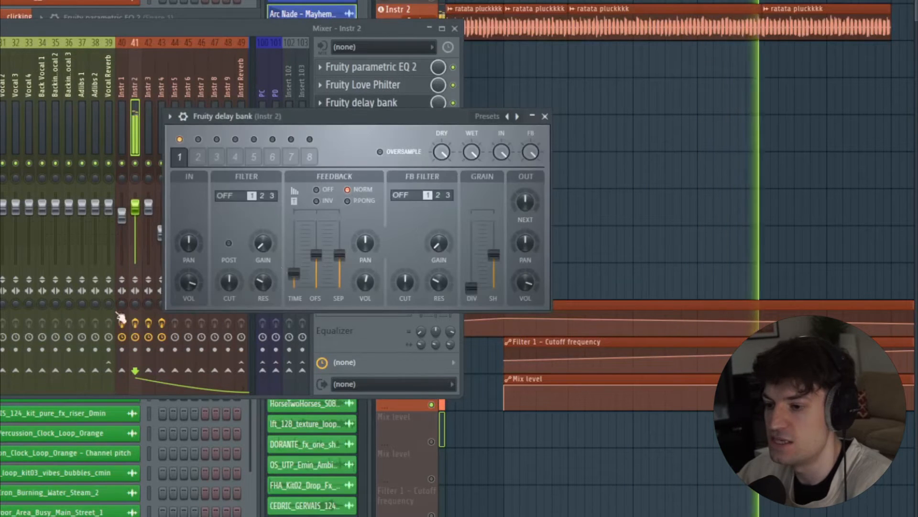
left_click(541, 117)
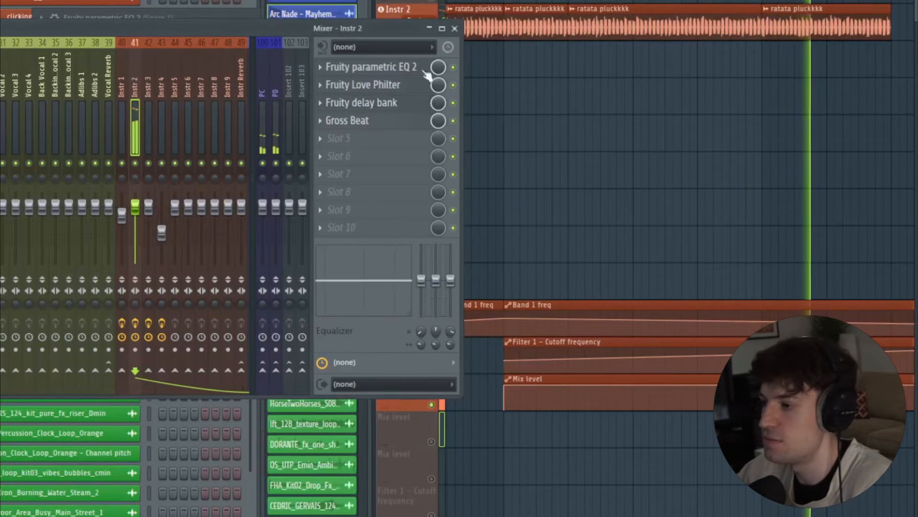
left_click(455, 29)
Step: Unmute the FX 1, FX 4, FX 5, FX 6 and FX 7 tracks and play the buildup's effects
scroll(680, 191, "down", 3)
scroll(722, 273, "down", 8)
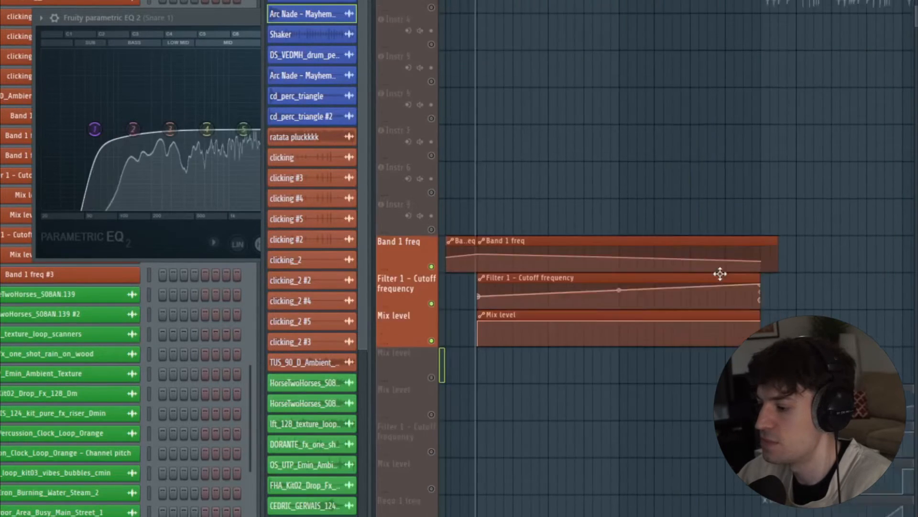
left_click(434, 151)
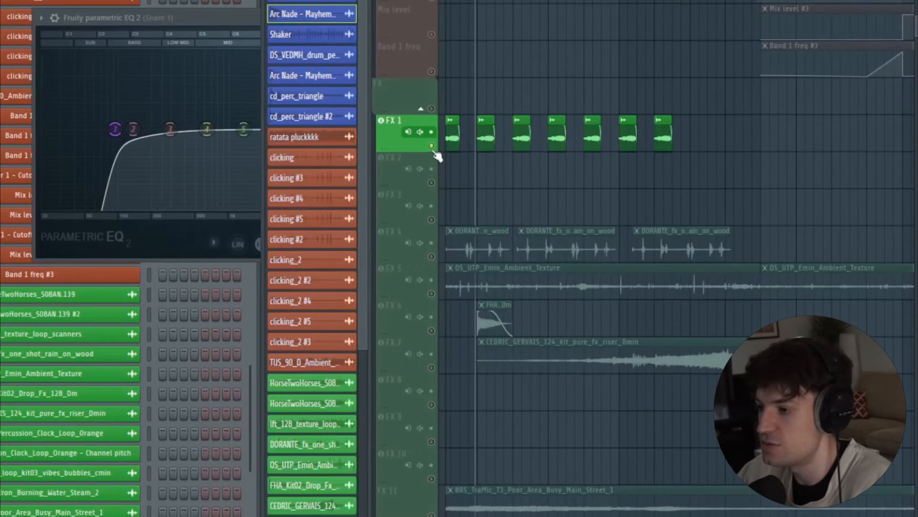
left_click(435, 258, "ctrl")
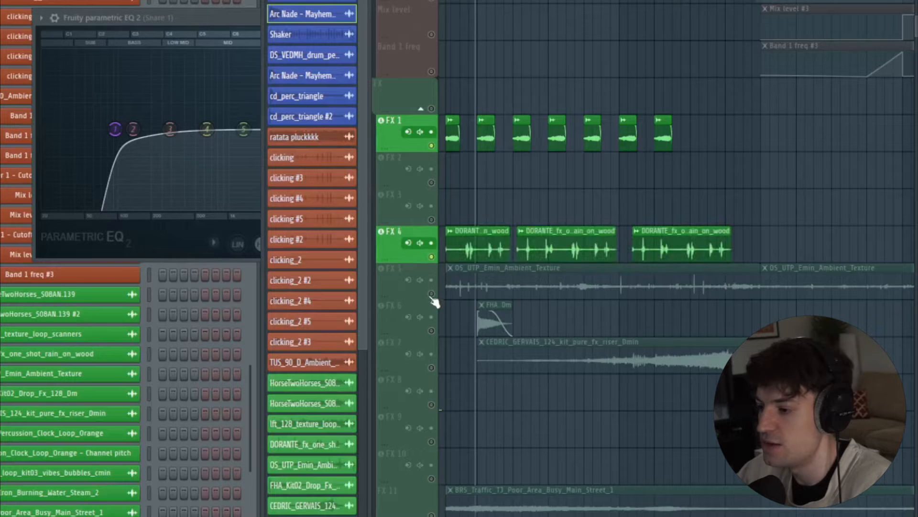
left_click(433, 295, "ctrl")
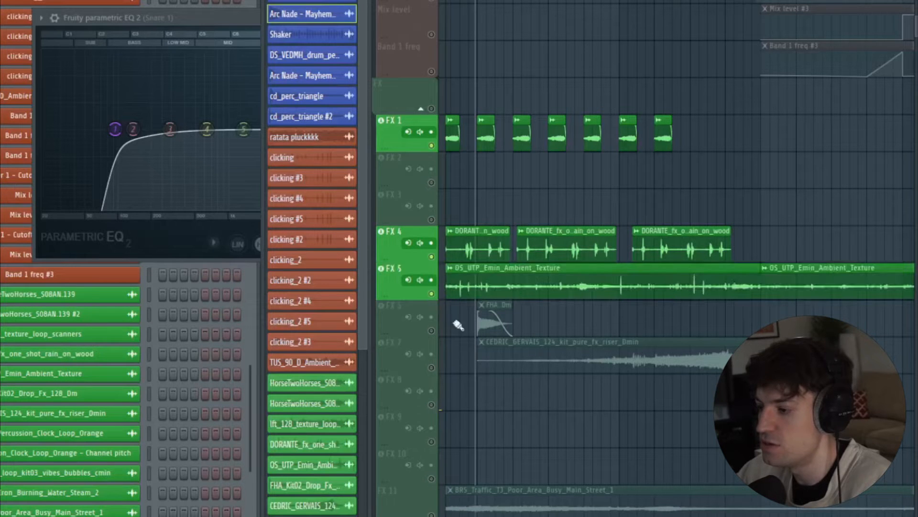
left_click(433, 334, "ctrl")
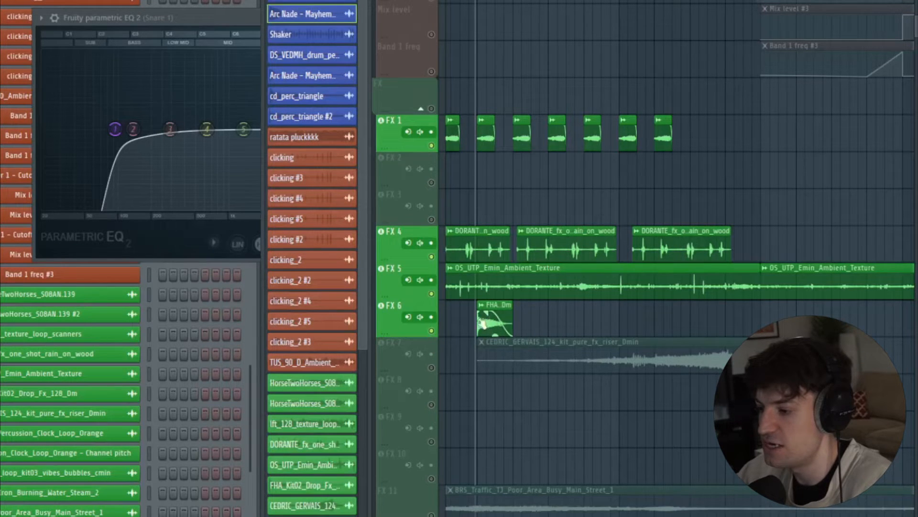
left_click(433, 371, "ctrl")
scroll(693, 335, "down", 3)
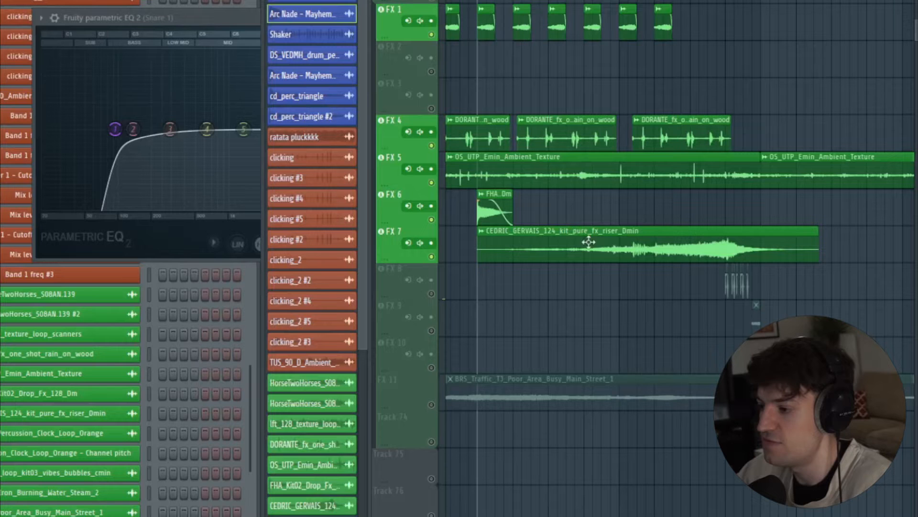
key("space")
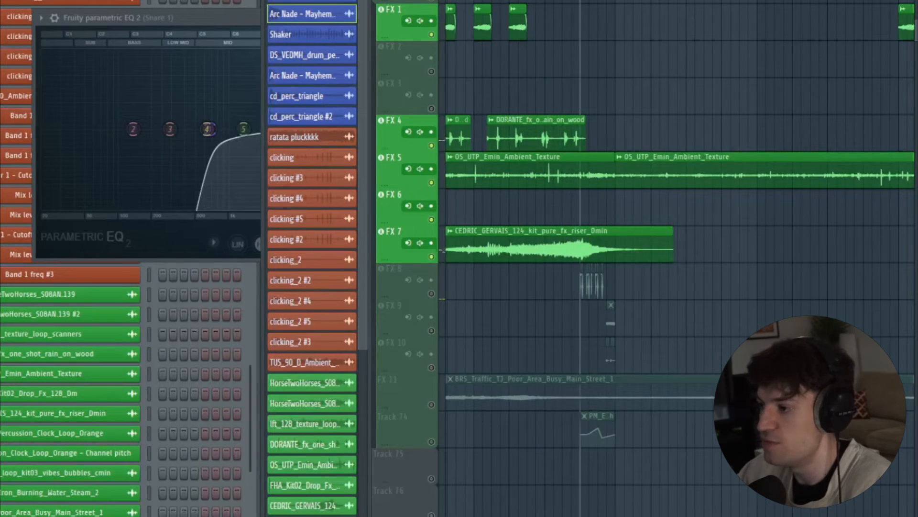
Step: Unmute the FX 8 percussion clips and show the automation options for the pitch of the PM_EN_130_Percussion_Clock_Loop_Orange channel
scroll(577, 226, "up", 1)
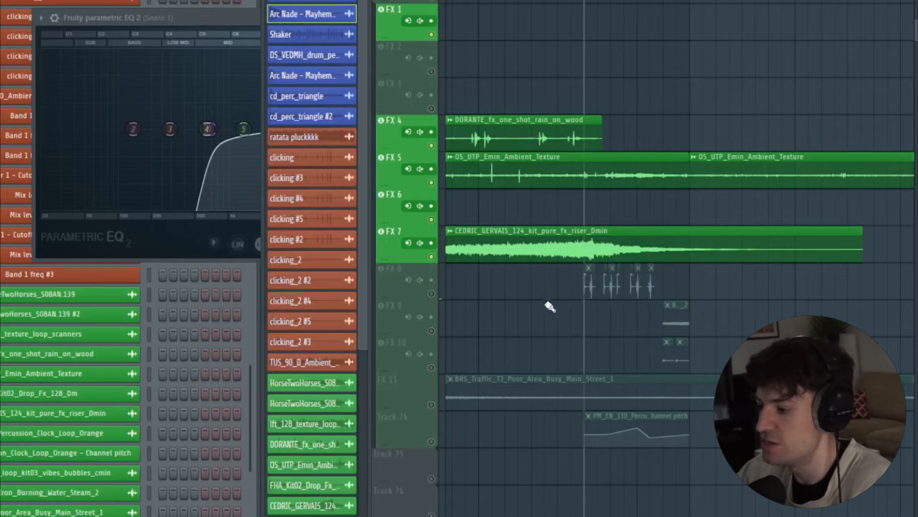
left_click(432, 294)
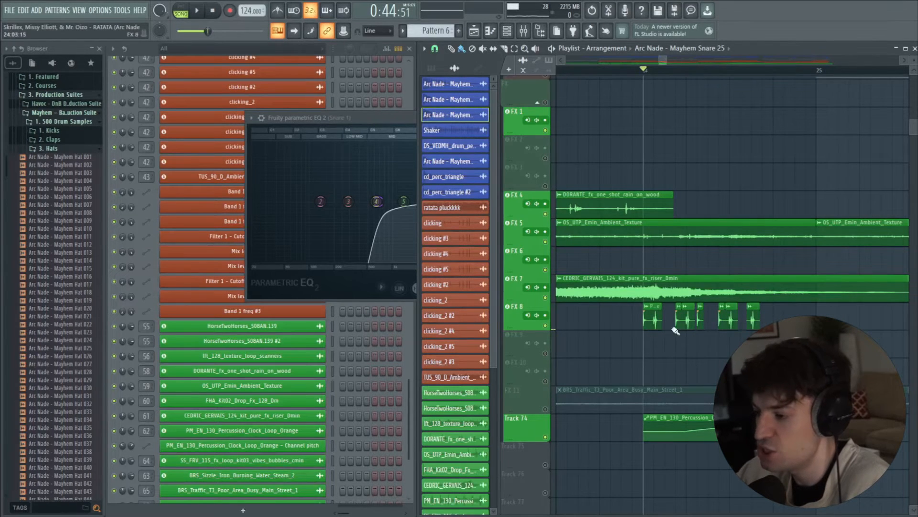
double_click(654, 317)
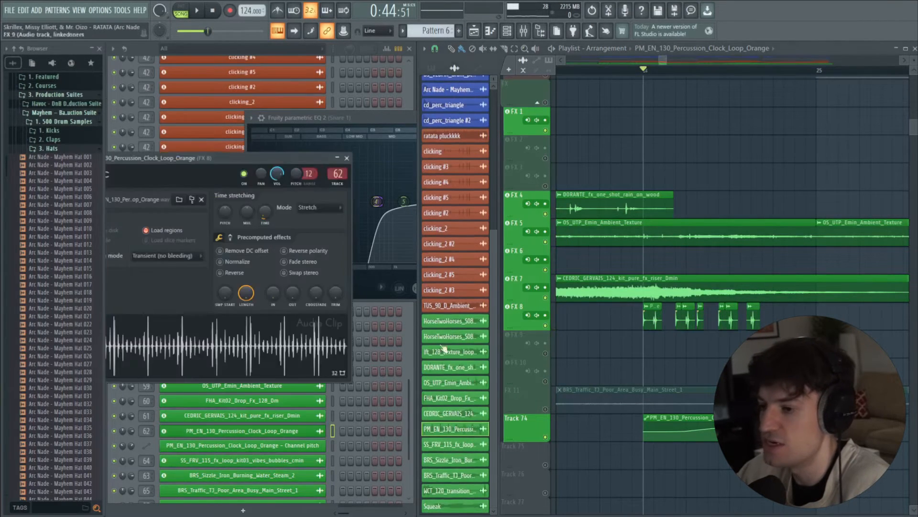
left_click(328, 209)
left_click(265, 197)
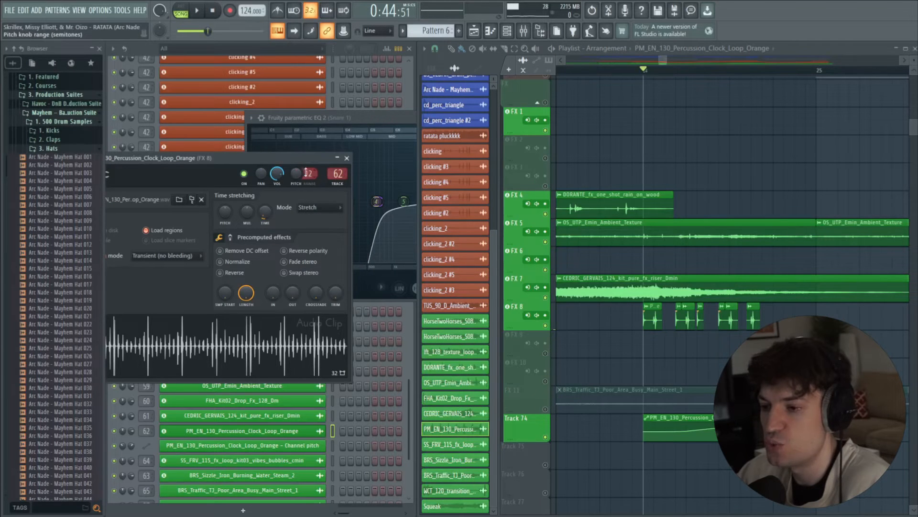
right_click(295, 174)
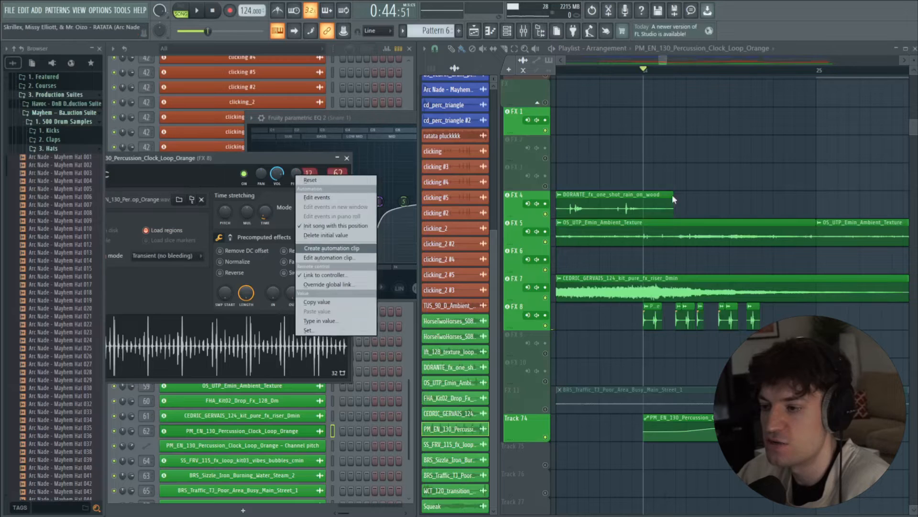
Step: Select bar 24, enlarge Track 74 with its channel pitch automation, and play the percussion loop's pitch movement
left_click_drag(653, 71, 818, 85)
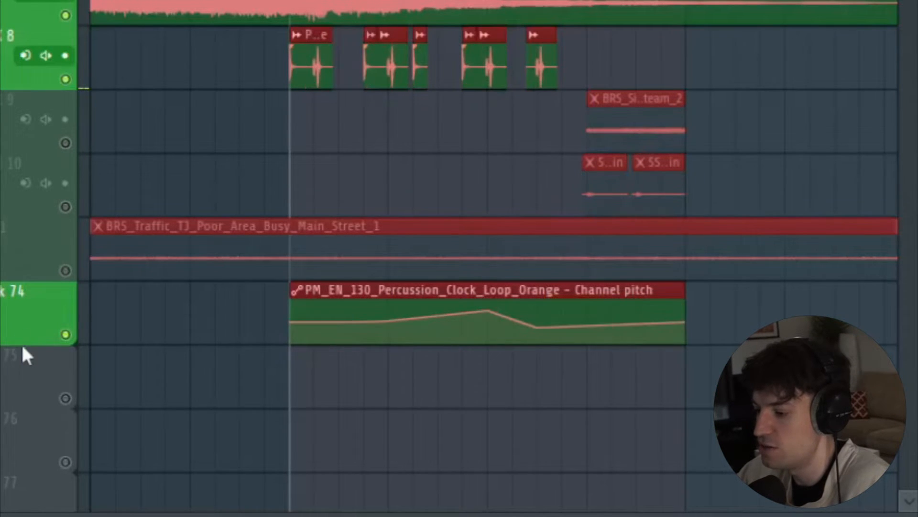
left_click_drag(22, 346, 9, 461)
scroll(526, 26, "down", 3)
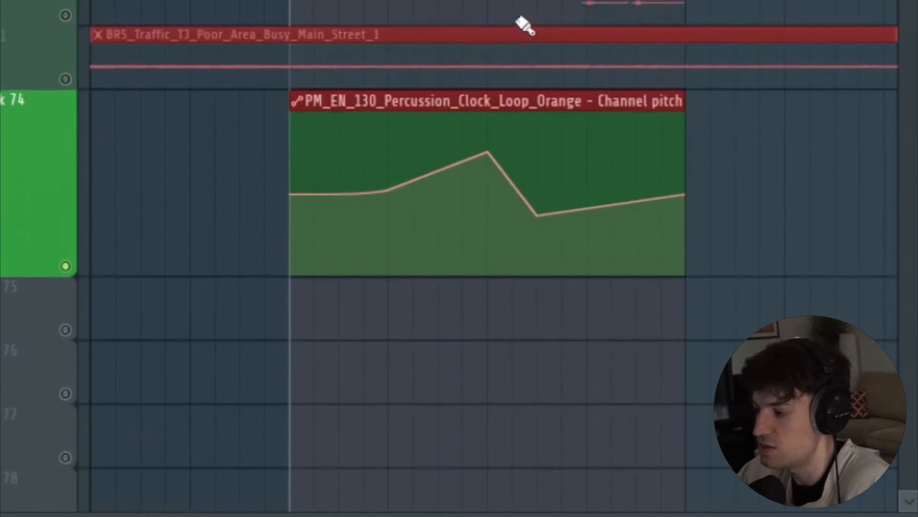
key("space")
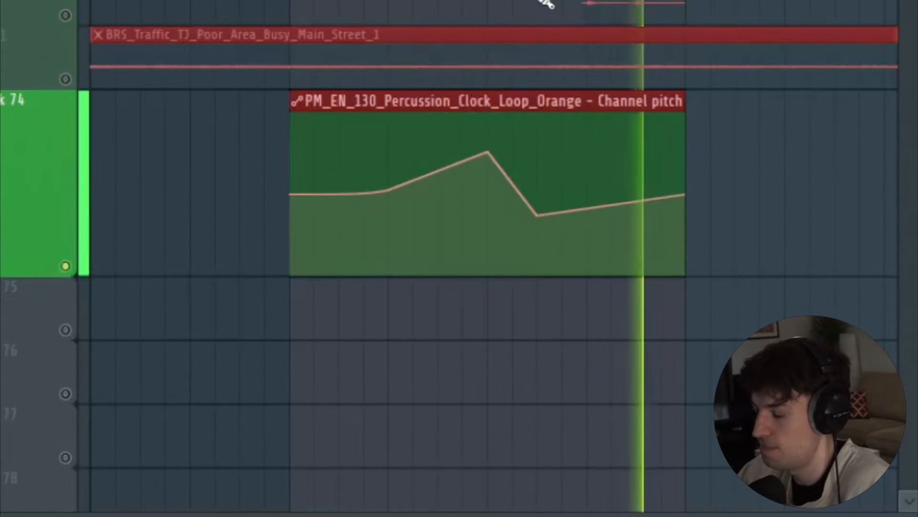
mouse_move(509, 150)
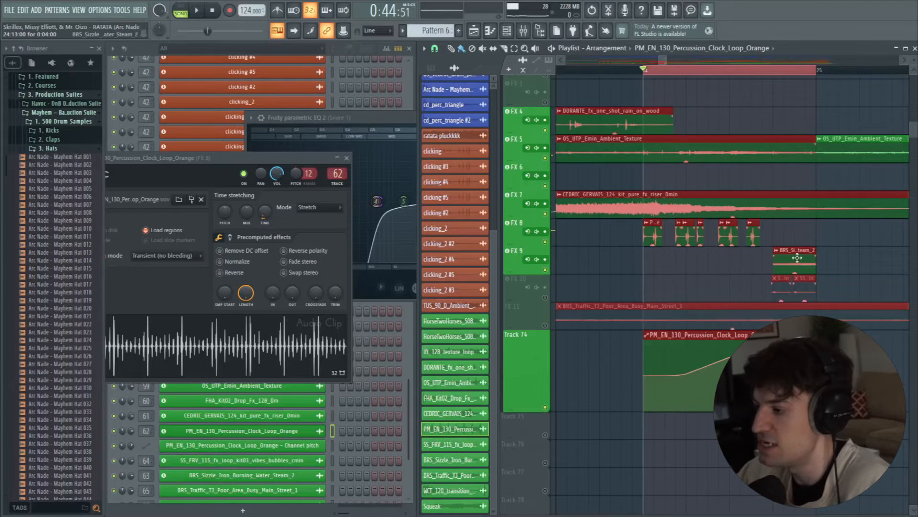
Step: Unmute FX 9 and FX 10, and inspect the channel settings of the SS_FRV_115_fx_loop_kit03_vibes_bubbles_cmin clip
left_click(545, 297)
double_click(783, 291)
left_click_drag(228, 208, 256, 198)
left_click(405, 175)
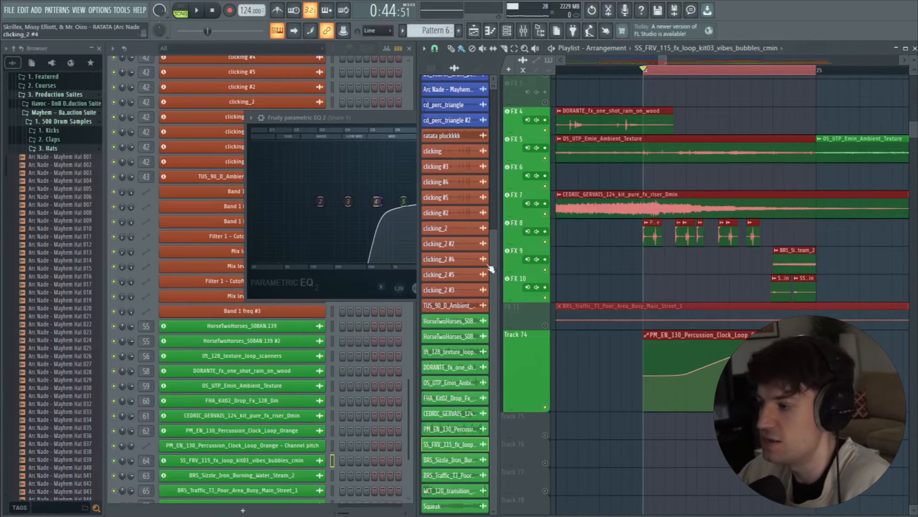
Step: Unmute the FX 11 traffic ambience, play bar 24 with all the effects, and clear the time selection
left_click(545, 325)
key("space")
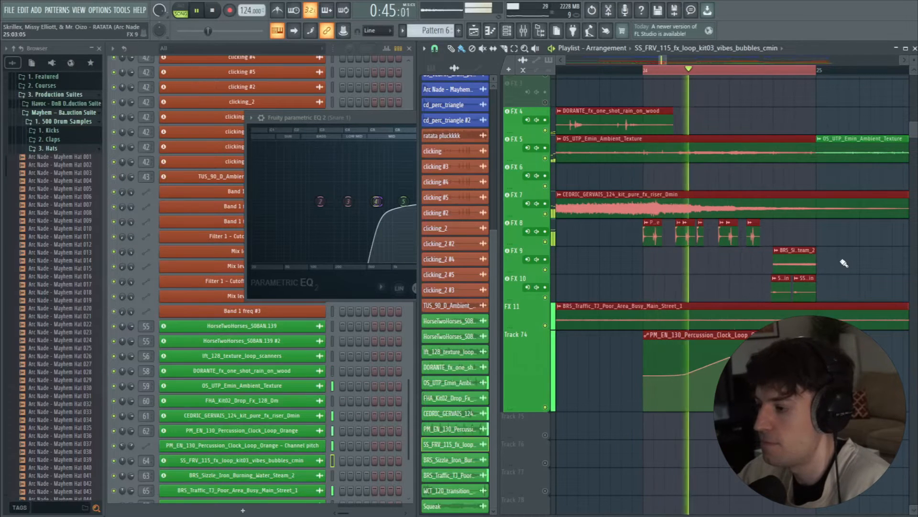
key("space")
left_click(677, 150)
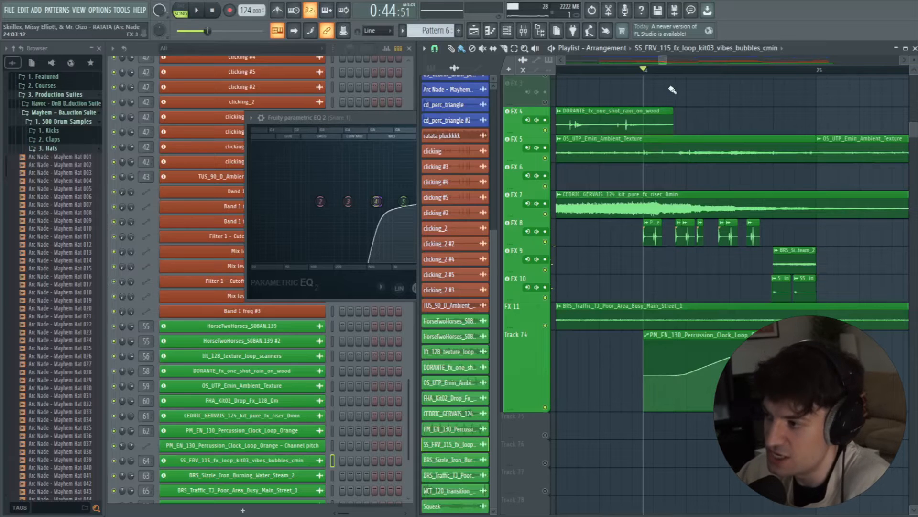
Step: Go to the kick and clap tracks of the drop and place the song position at bar 25
mouse_move(668, 64)
left_mouse_down()
mouse_move(675, 61)
mouse_move(660, 59)
left_mouse_up()
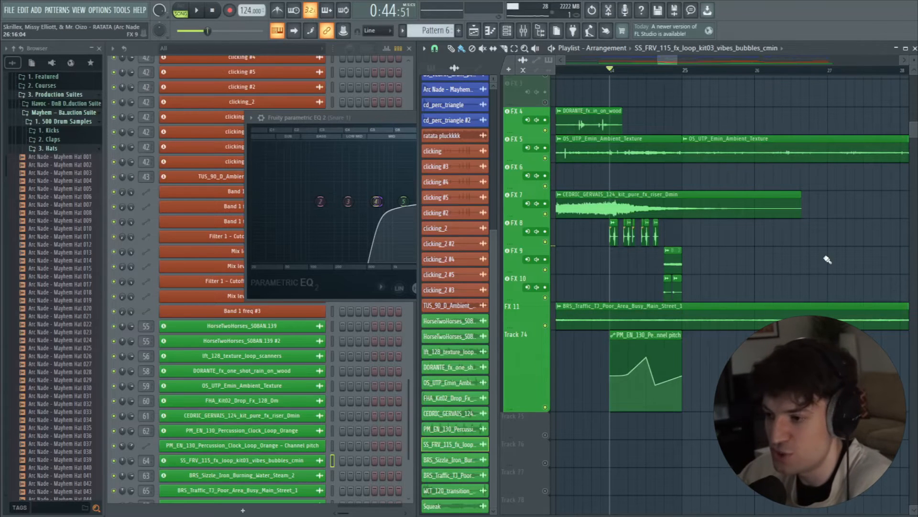
left_click_drag(913, 135, 913, 85)
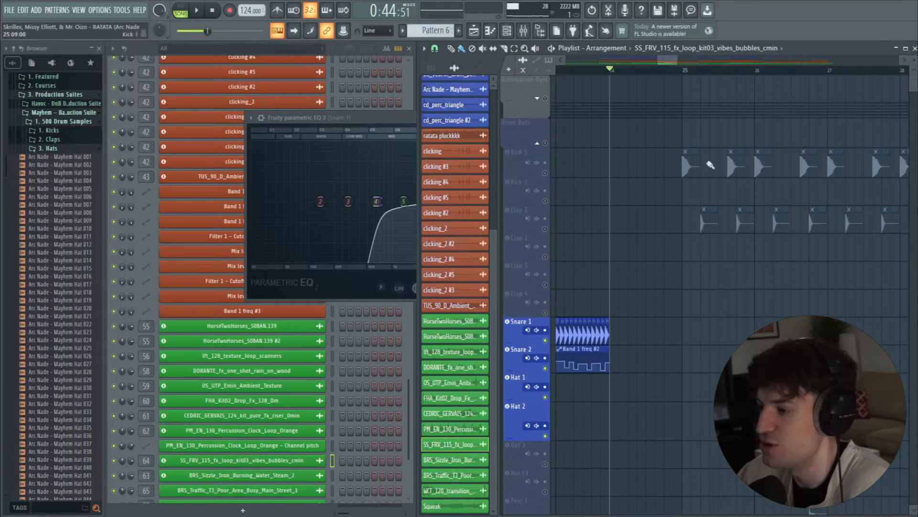
scroll(547, 131, "down", 1)
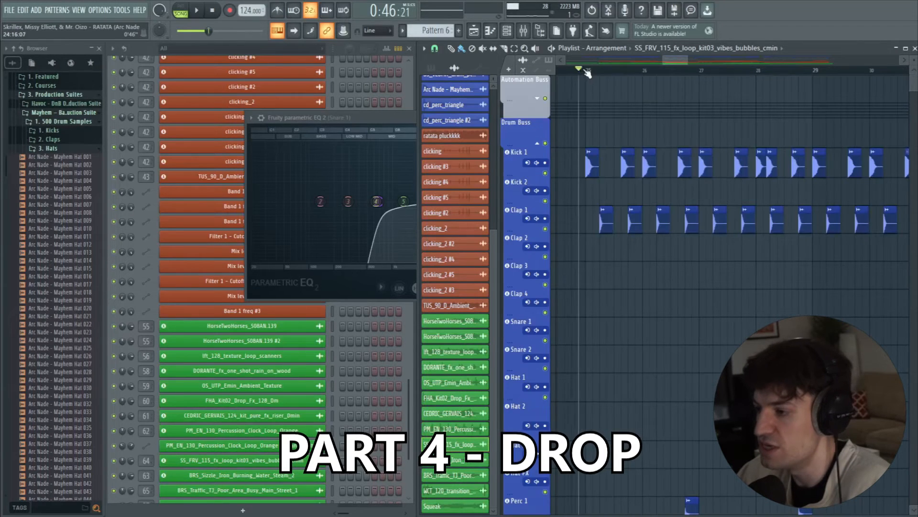
left_click(587, 71)
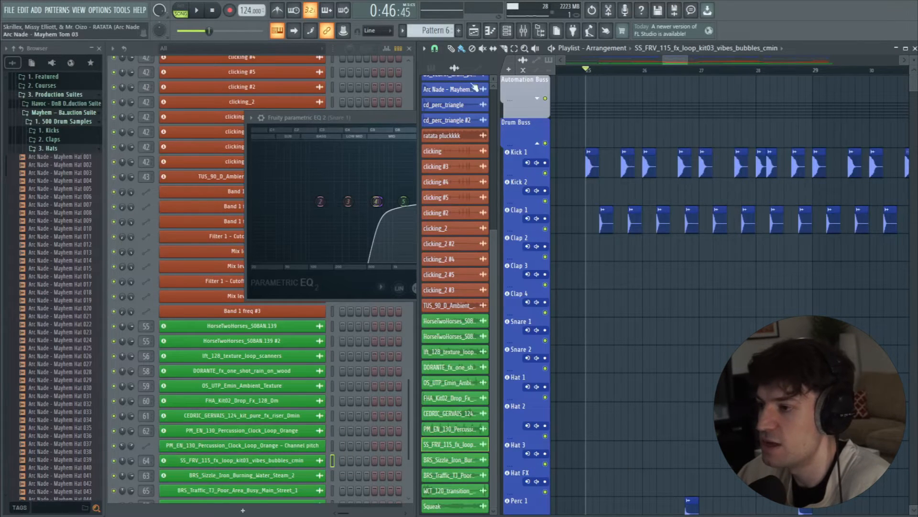
Step: Set the playlist snap to Beat, select bars 25 to 28 for looping, and set the snap to Step
left_click(436, 49)
left_click(447, 190)
left_click_drag(814, 182, 591, 218)
left_click(434, 48)
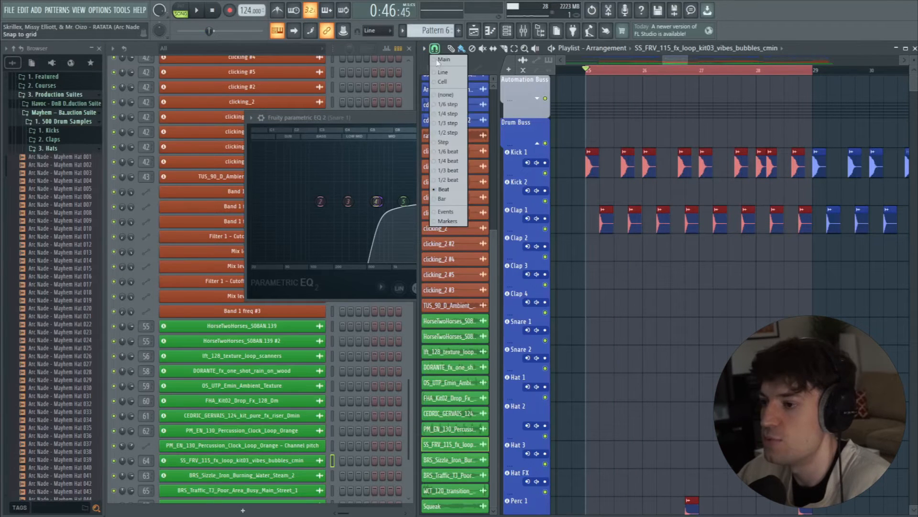
left_click(450, 142)
Step: Inspect the Perc 1 hit and the layered cd_perc_triangle clips on the Extra track in the drop
scroll(725, 232, "down", 5)
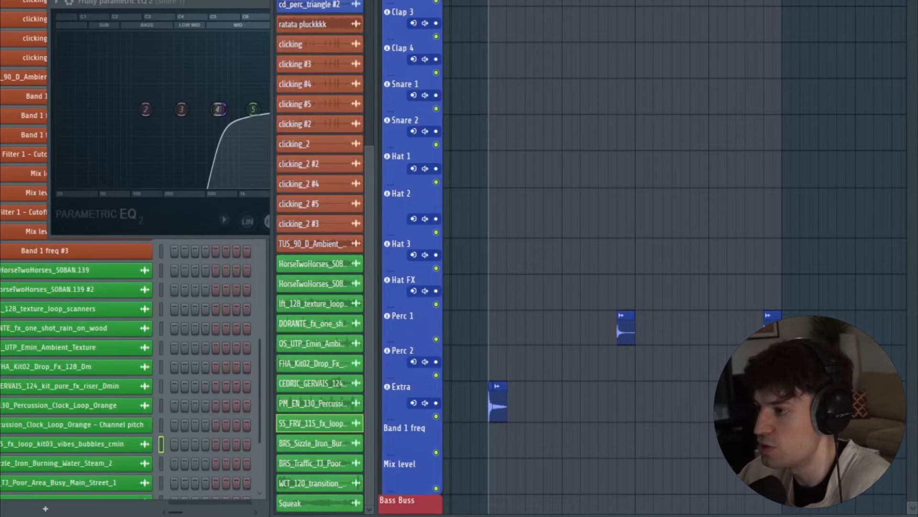
double_click(630, 332)
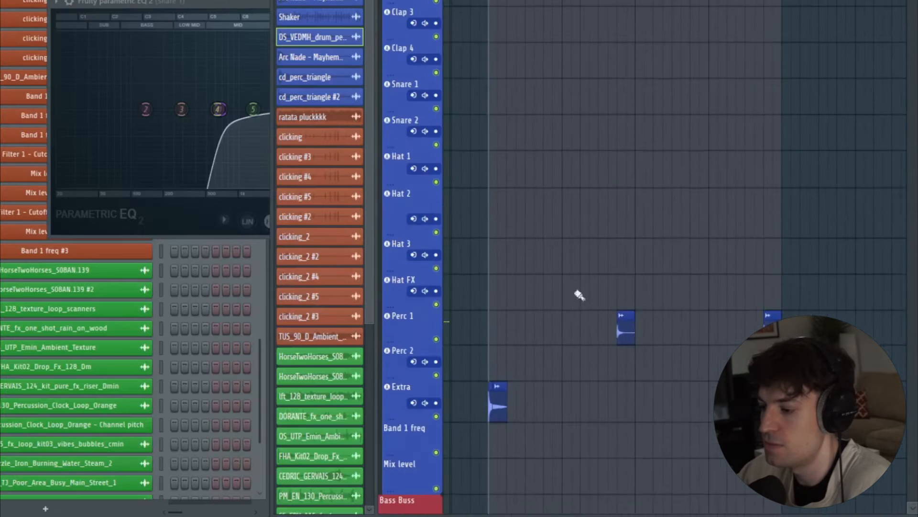
scroll(522, 281, "down", 4)
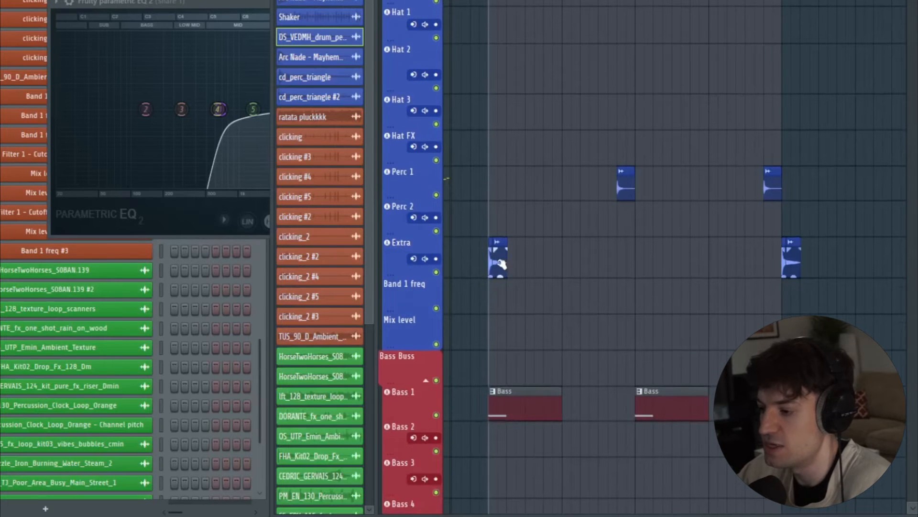
scroll(497, 287, "up", 5)
scroll(498, 297, "down", 4)
scroll(497, 299, "up", 5)
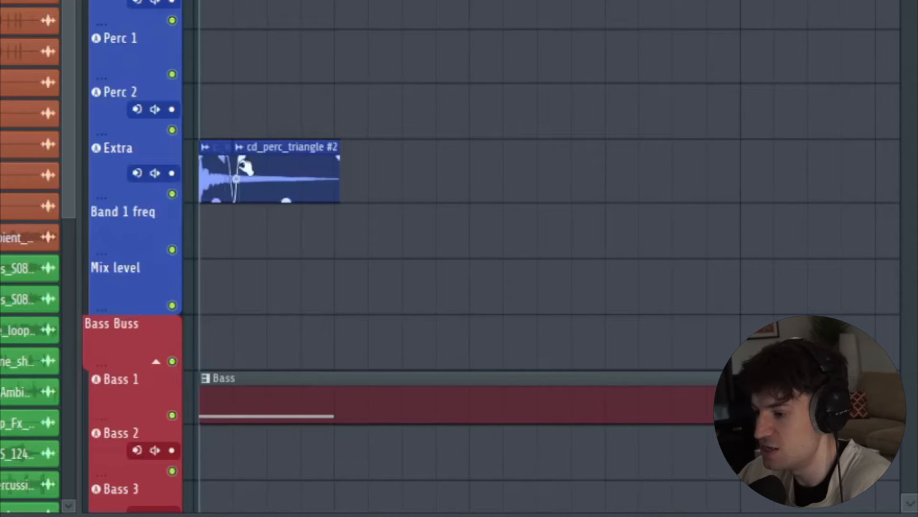
Step: Solo the Extra track, play its triangle hits at bar 25, and unsolo it
left_click(181, 196, "ctrl")
key("space")
key("space")
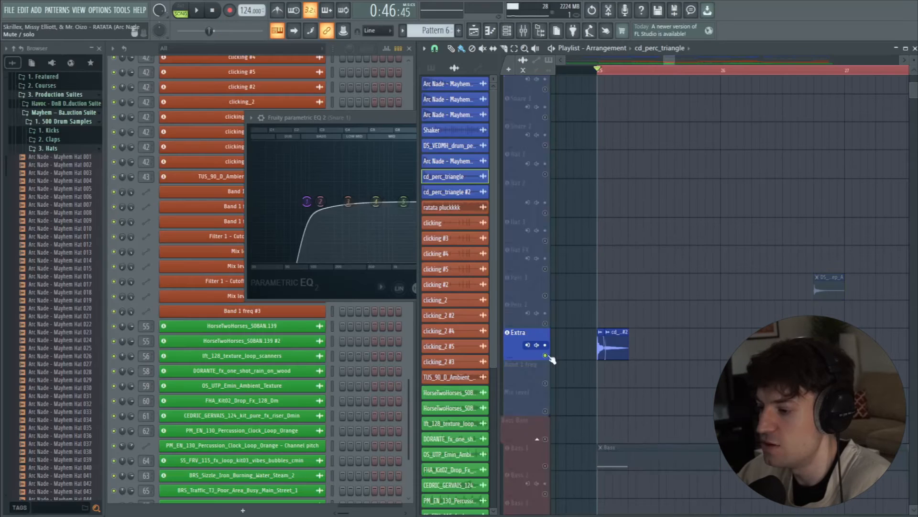
left_click(176, 194, "ctrl")
Step: Open the mixer and play the looped drop from bar 25 while reviewing the kick, clap and percussion patterns
left_click(523, 31)
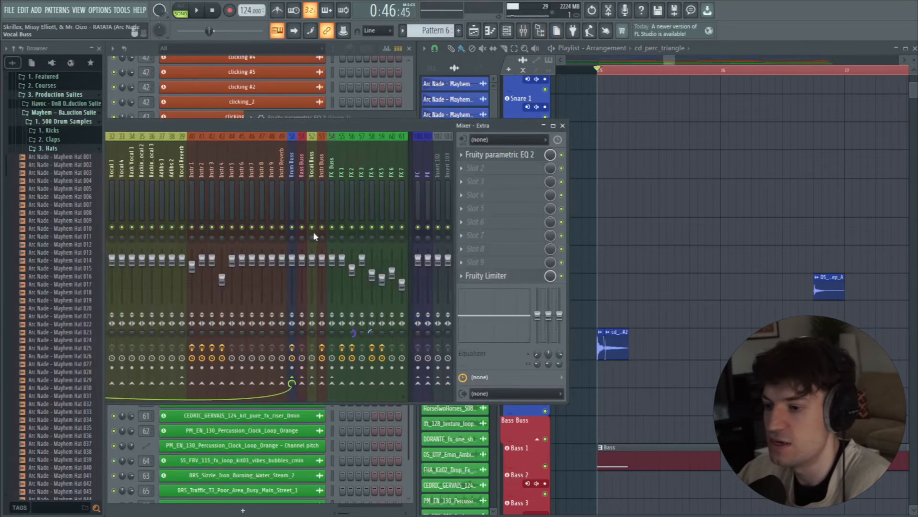
left_click_drag(307, 229, 343, 227)
key("space")
left_click_drag(675, 60, 703, 60)
scroll(641, 204, "up", 6)
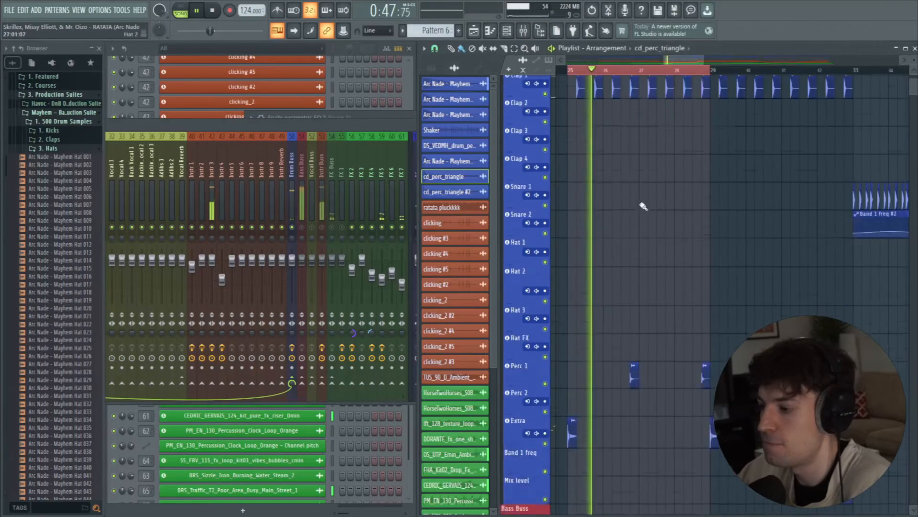
scroll(618, 201, "down", 3)
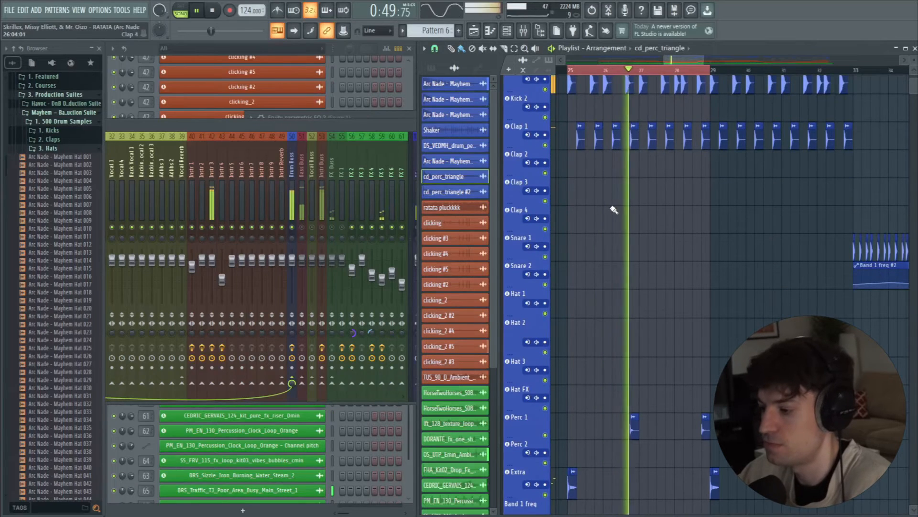
scroll(617, 206, "up", 1)
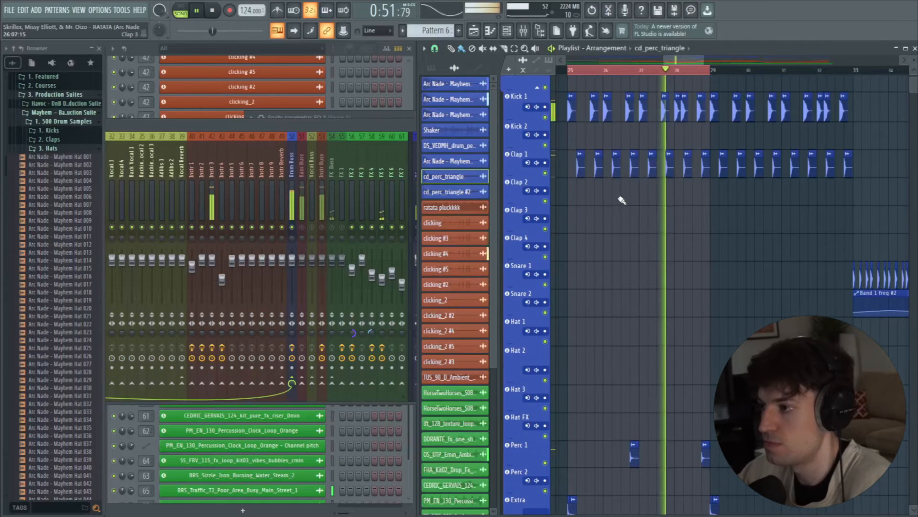
key("space")
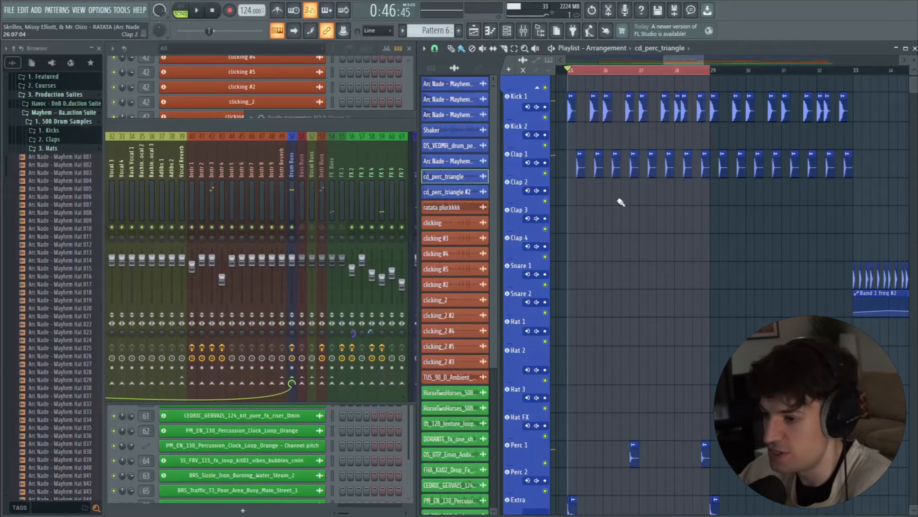
Step: Locate the Bass 1 and Sub 1 clips of the drop in the playlist and close the mixer
scroll(619, 220, "down", 10)
left_click(307, 234)
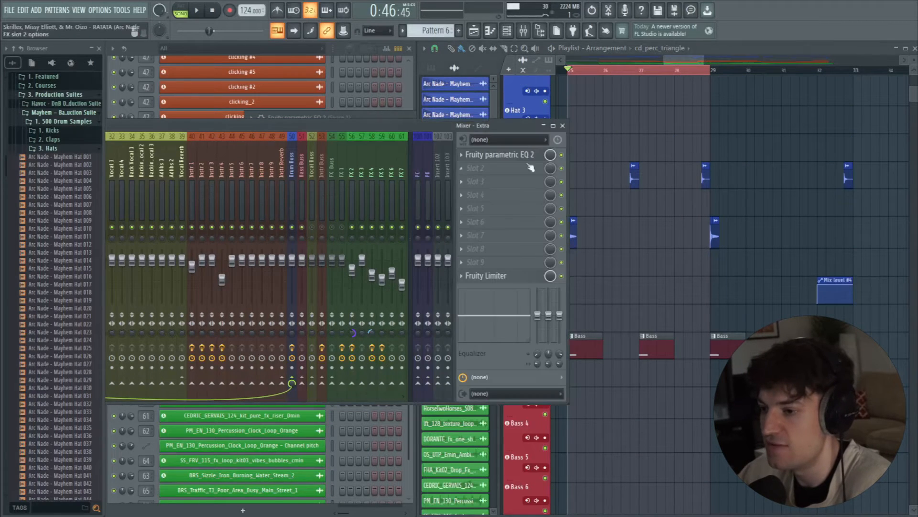
left_click(678, 66)
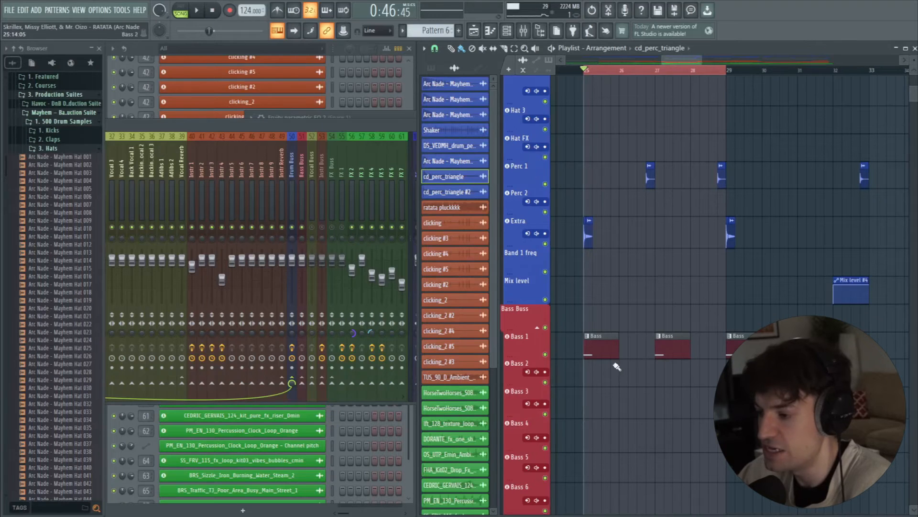
scroll(616, 364, "down", 6)
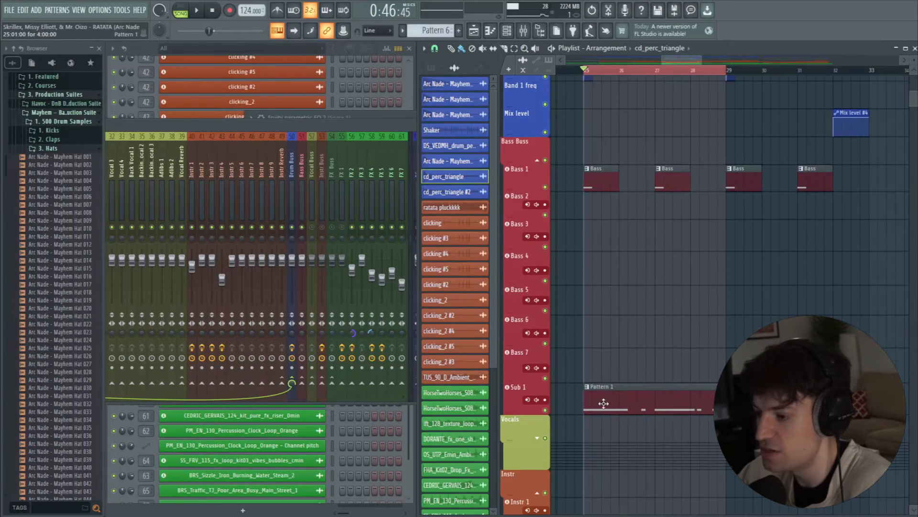
left_click(392, 127)
left_click(566, 125)
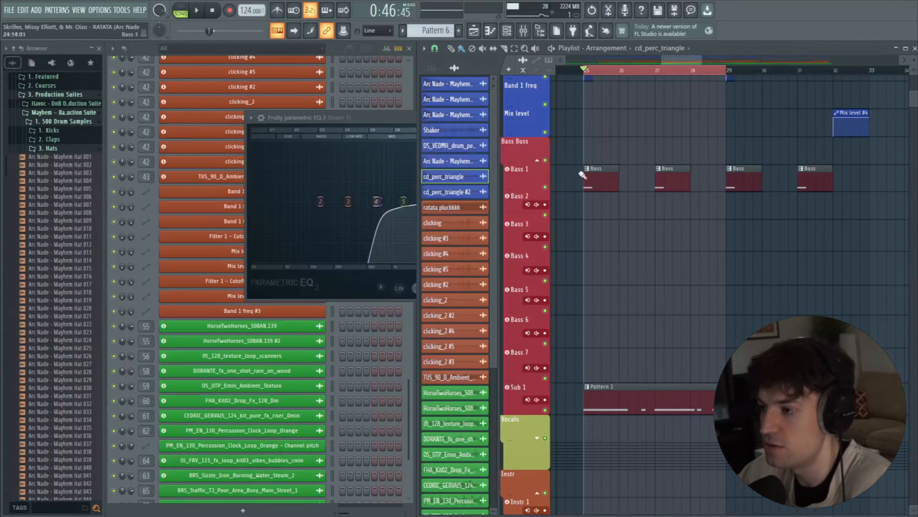
Step: Mute the Bass 1 track, close the Snare 1 parametric EQ, and play the drop from bar 25
left_click(544, 187)
left_click(399, 116)
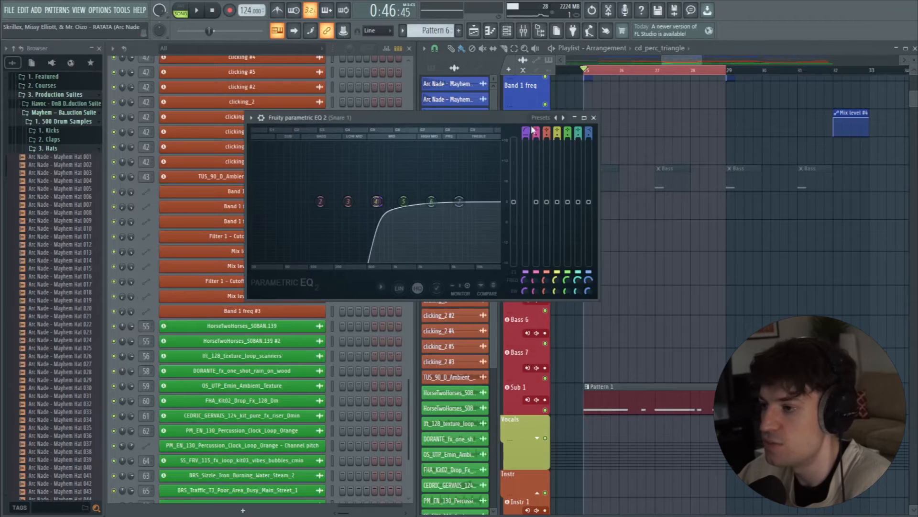
left_click(593, 117)
key("space")
Step: Examine the Renaissance Bass settings on the Sub 1 mixer track while starting and stopping playback
key("F9")
left_click(131, 201)
left_click(507, 155)
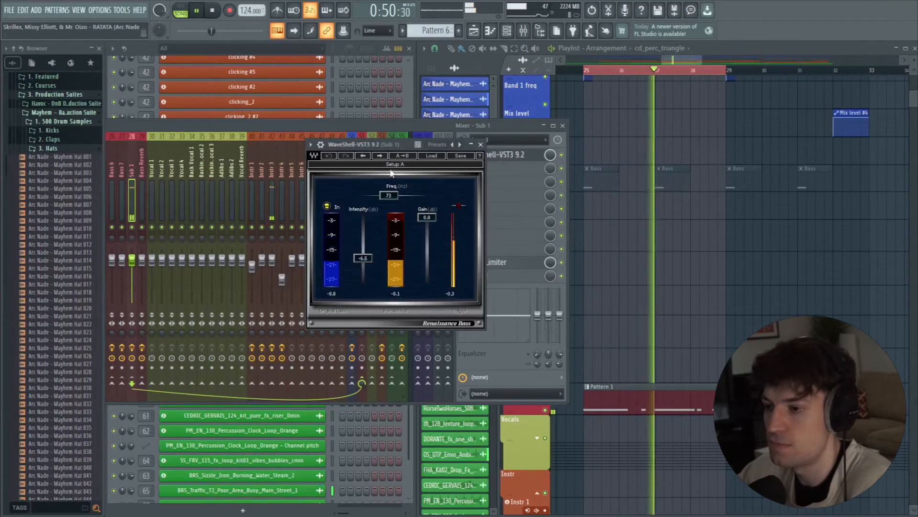
left_click_drag(404, 146, 476, 131)
key("space")
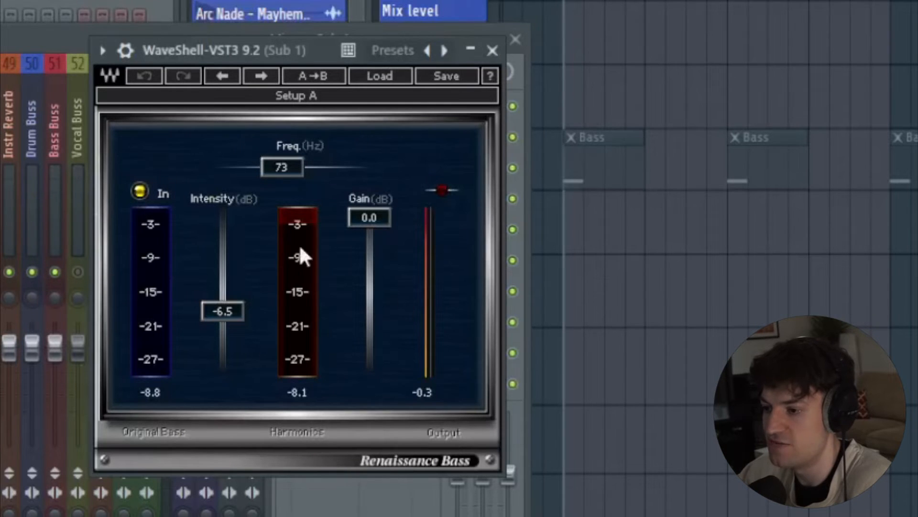
key("space")
key("space")
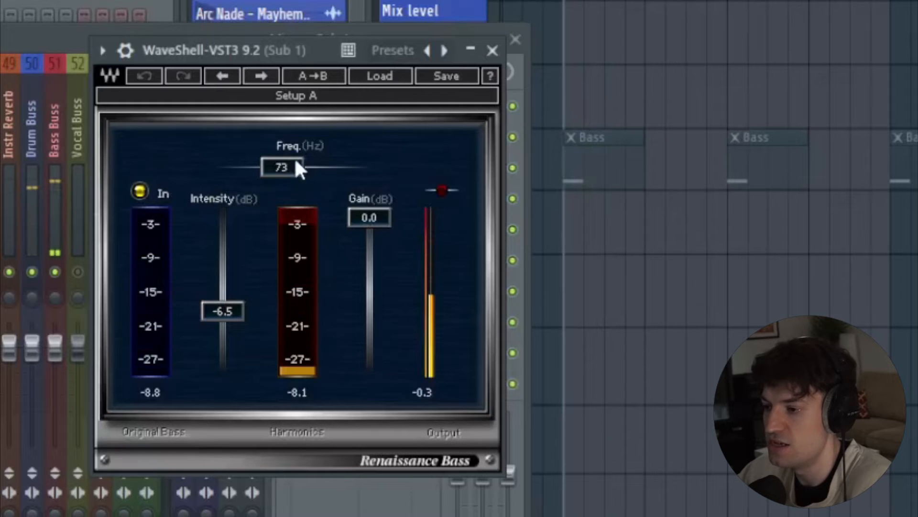
key("space")
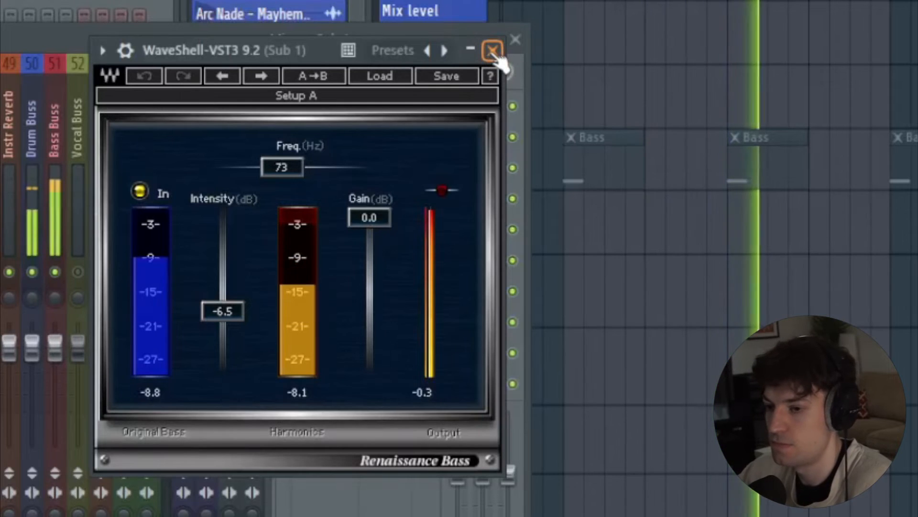
left_click(493, 50)
Step: Examine the Fruity Limiter on Sub 1 during playback and the Kick Group's sidechain routing in the mixer
left_click(414, 386)
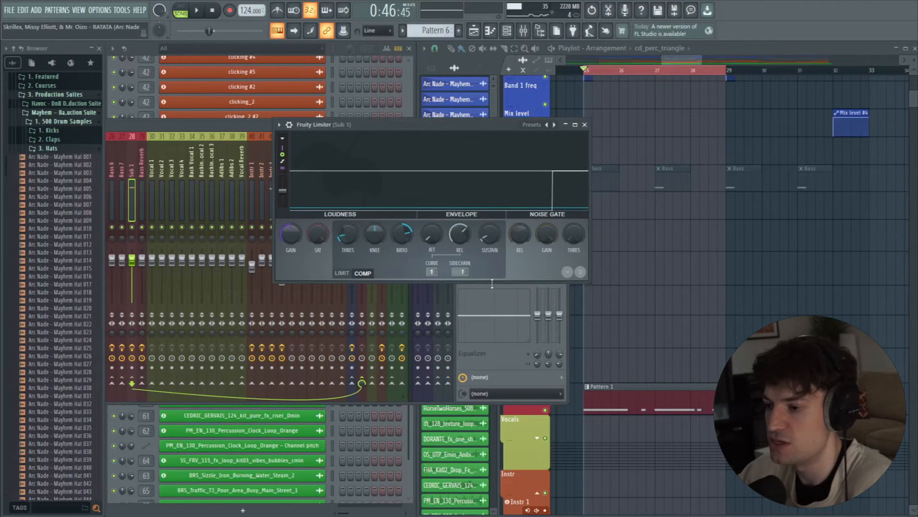
key("space")
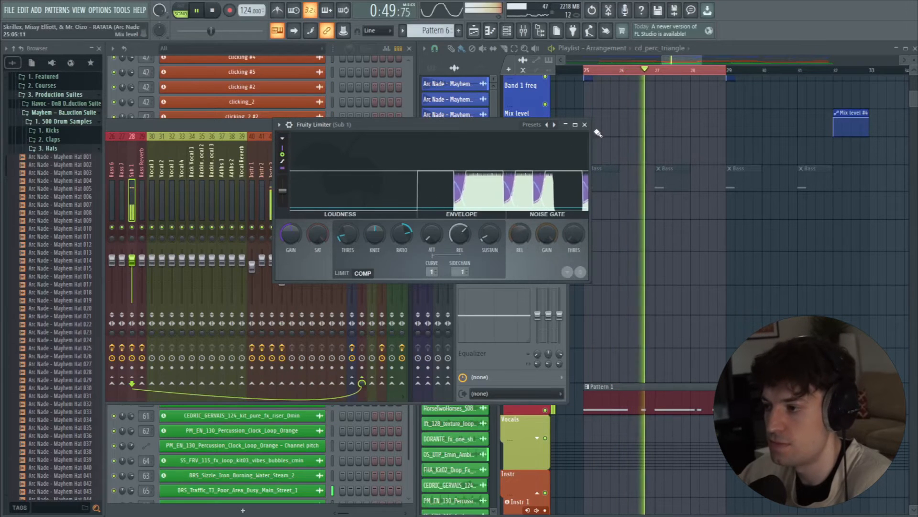
left_click(584, 124)
key("space")
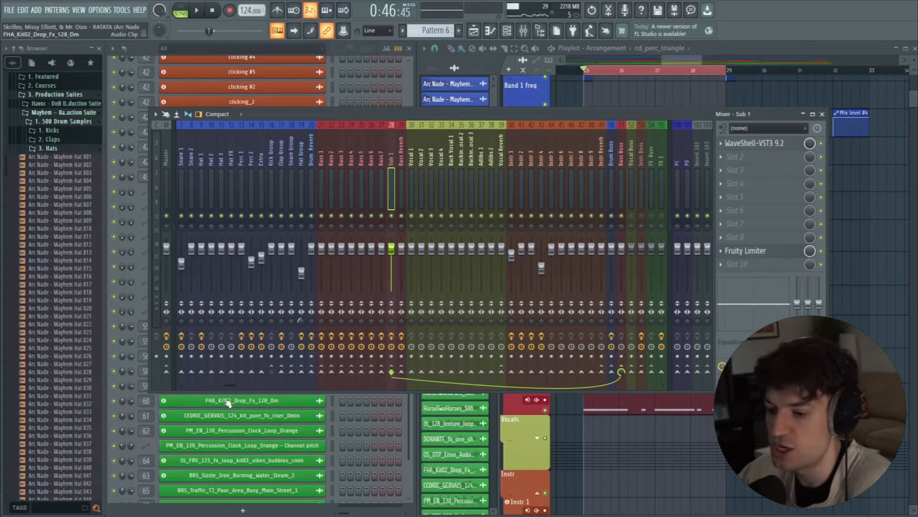
left_click_drag(228, 386, 220, 389)
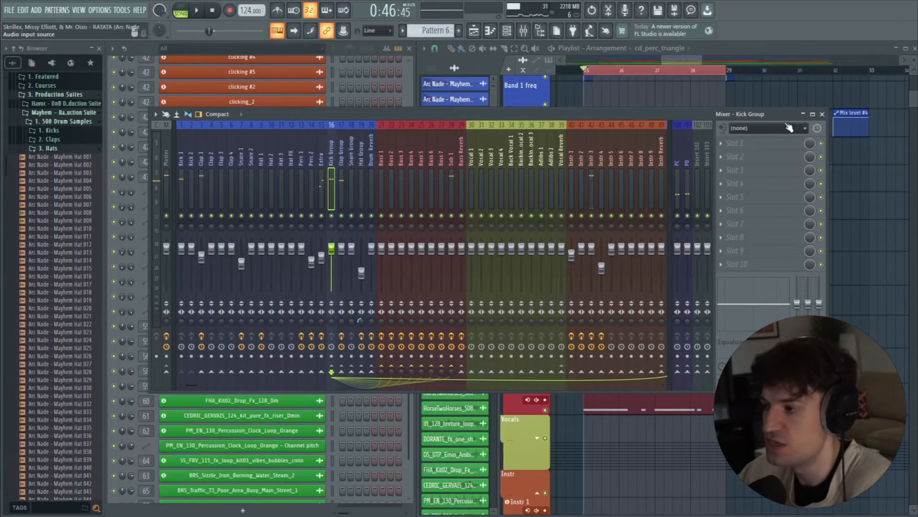
left_click(822, 115)
Step: Open Pattern 1's Sub Bass instrument and review its Serum oscillator, envelope and LFO settings
left_click(635, 392)
scroll(375, 325, "down", 2)
left_click_drag(475, 135, 514, 108)
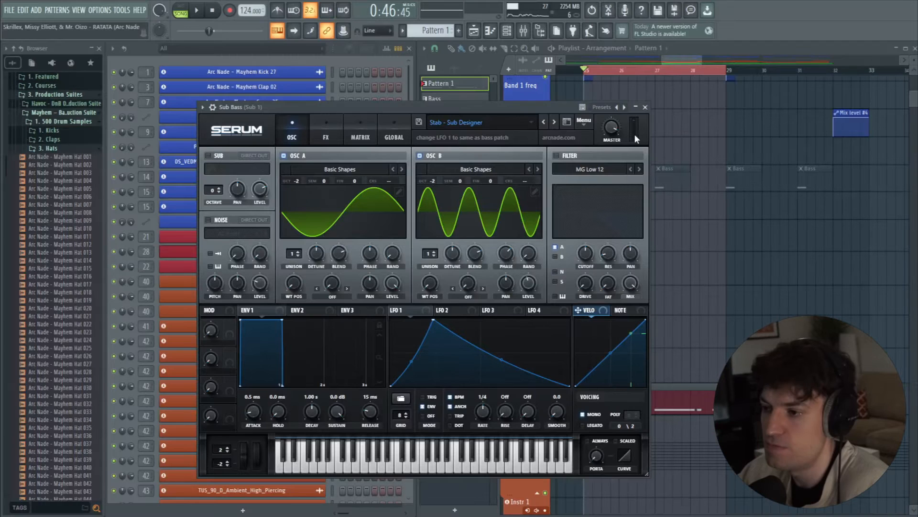
left_click(646, 107)
Step: Unmute the Bass 1 track and briefly play the drop with the bass included
left_click(242, 237)
left_click(790, 139)
left_click(546, 187)
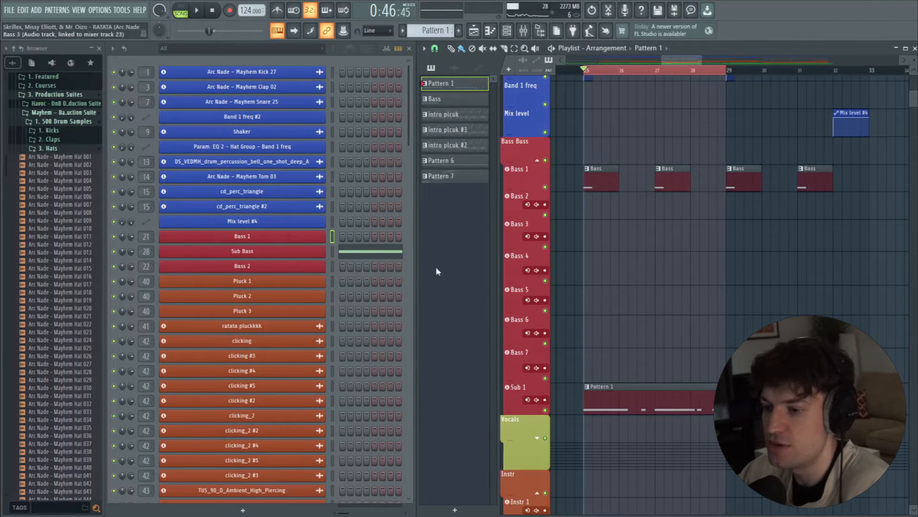
key("space")
key("space")
Step: Open the Bass 1 Serum patch, bypass the Bass 1 mixer track's effects, and play the patch dry
left_click(303, 237)
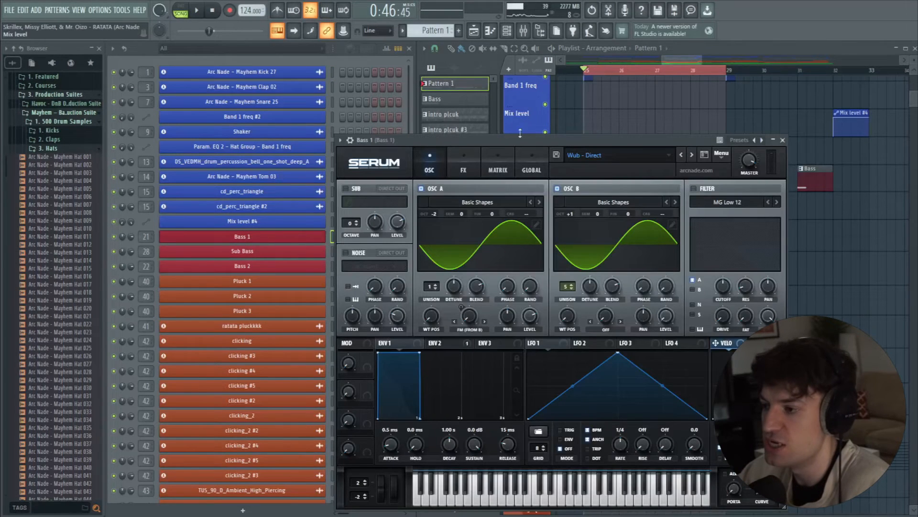
left_click_drag(528, 138, 503, 86)
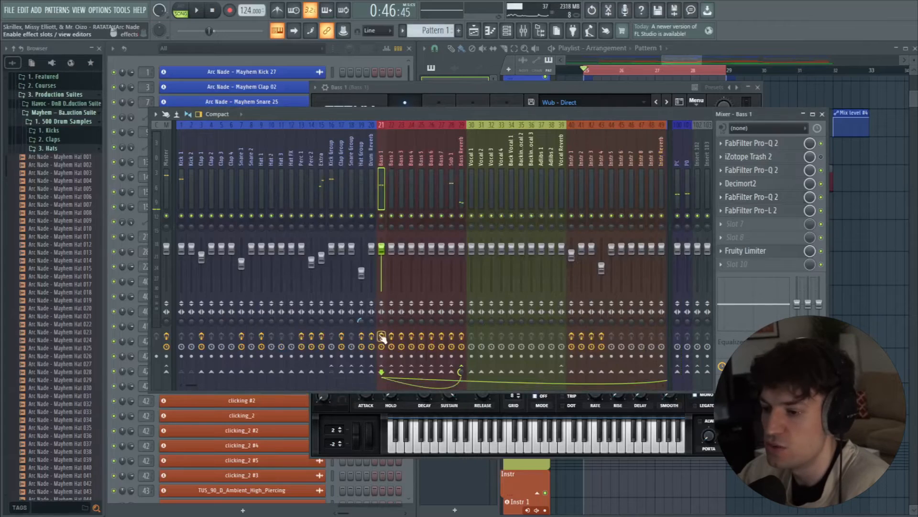
left_click(382, 337)
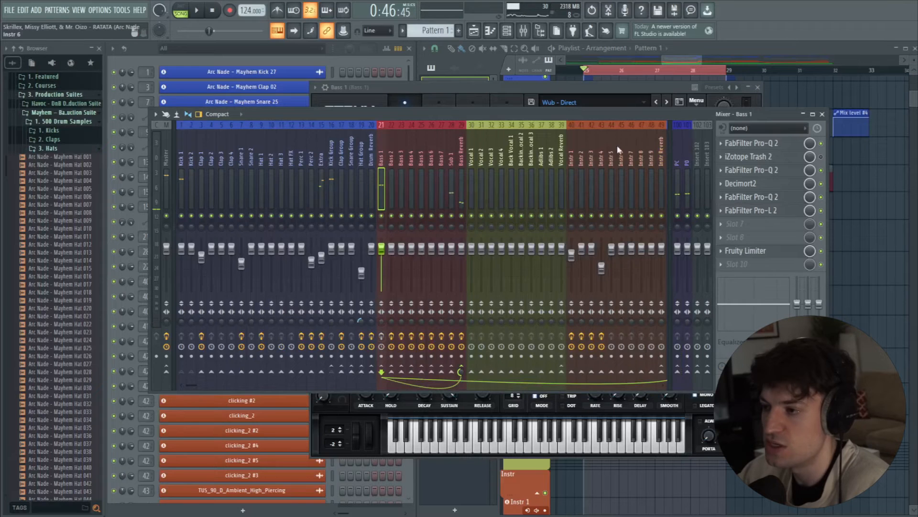
left_click_drag(636, 113, 654, 278)
left_click(446, 90)
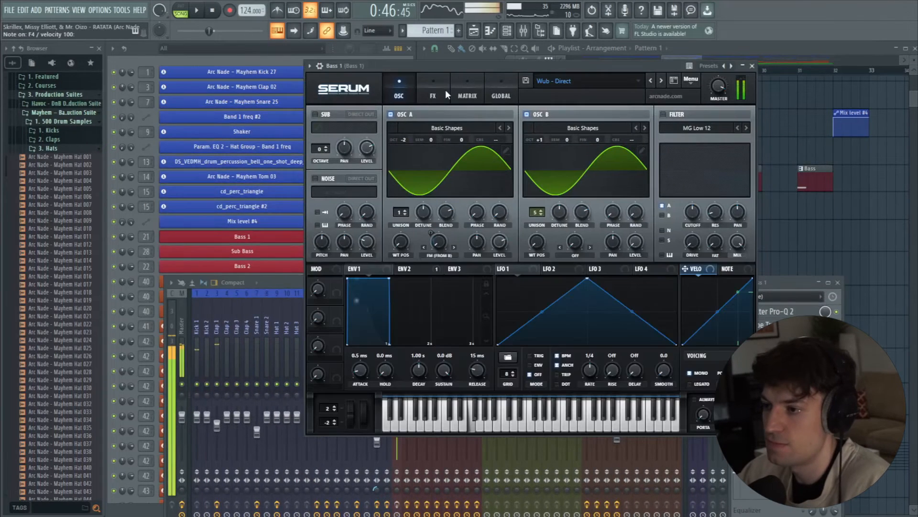
Step: Examine the Wub - Direct patch's oscillators, Env 2 modulation of the FM amount, and compressor effect
left_click(440, 91)
left_click(399, 96)
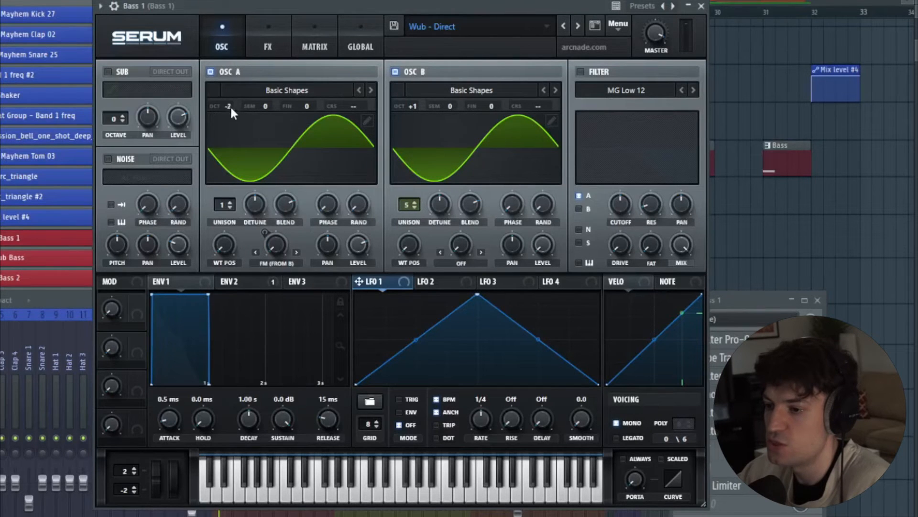
left_click(237, 282)
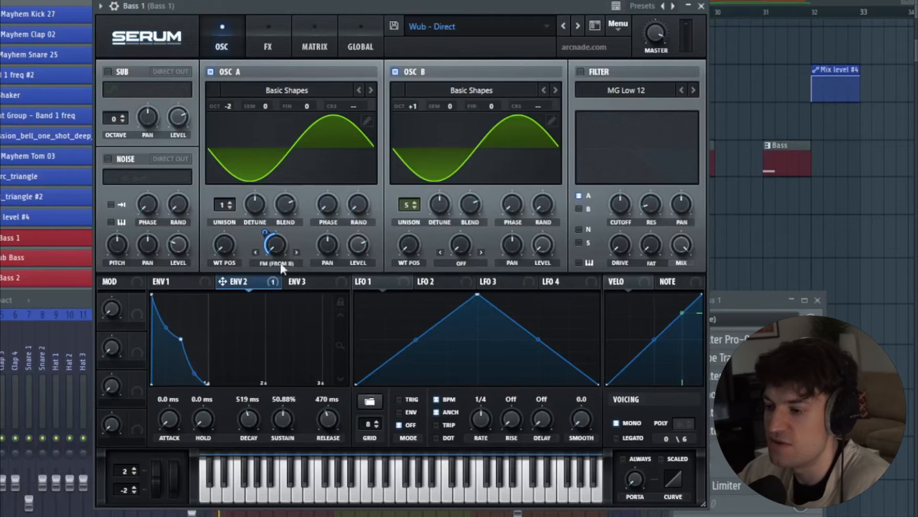
left_click_drag(265, 233, 286, 246)
left_click(268, 43)
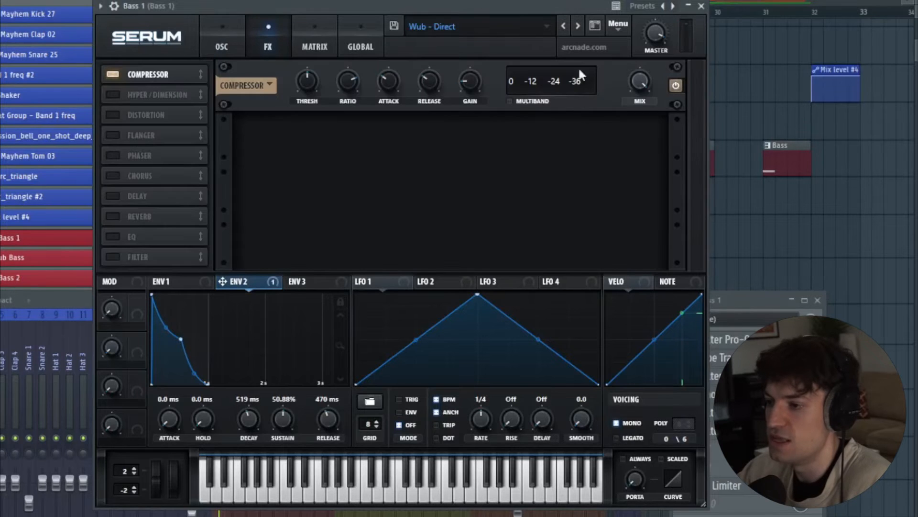
left_click(243, 32)
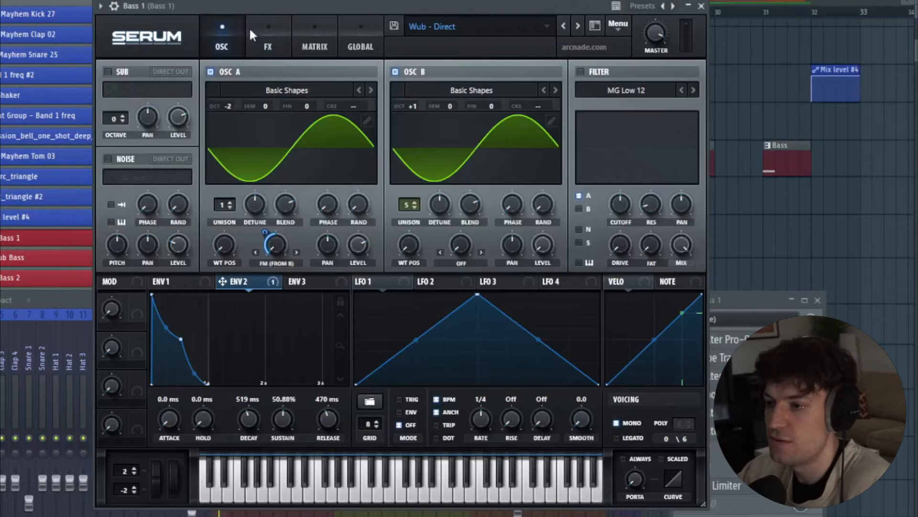
left_click(701, 6)
Step: Re-enable the Bass 1 mixer track's effects and inspect the low cut in its first FabFilter Pro-Q 2
left_click_drag(348, 308, 354, 129)
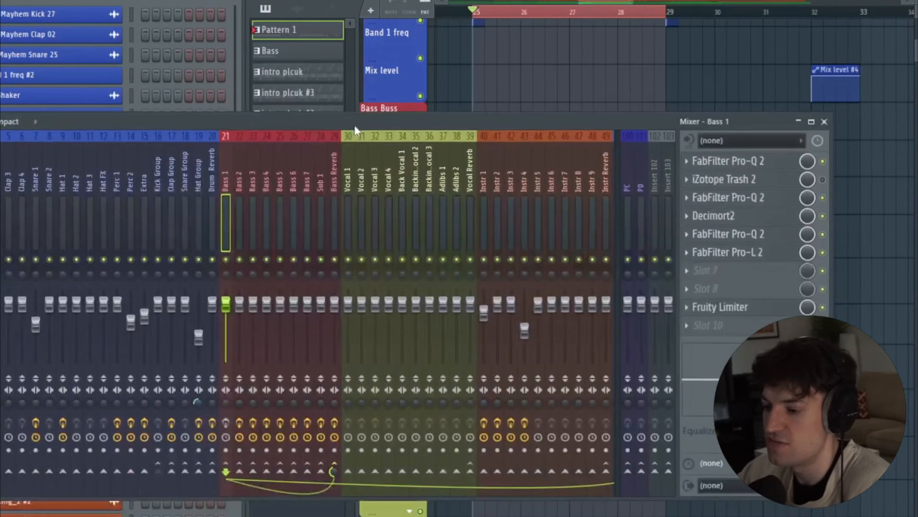
left_click(226, 423)
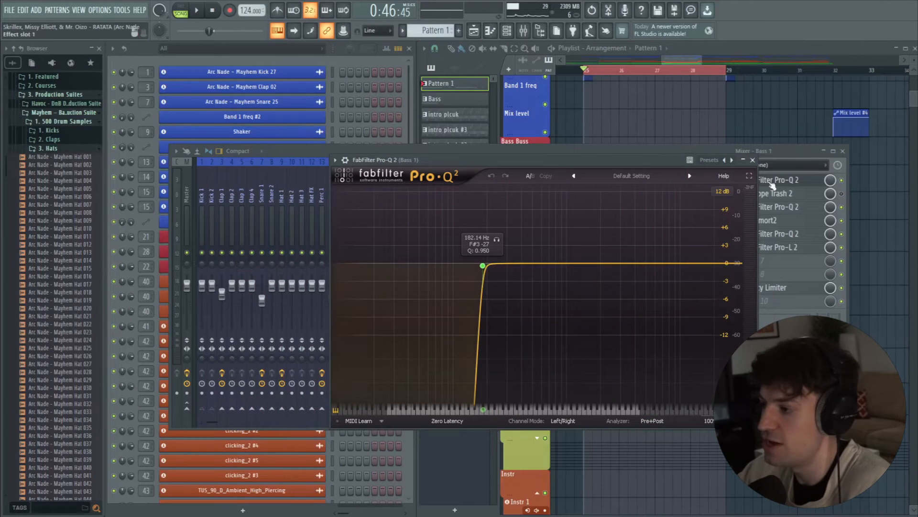
left_click(753, 160)
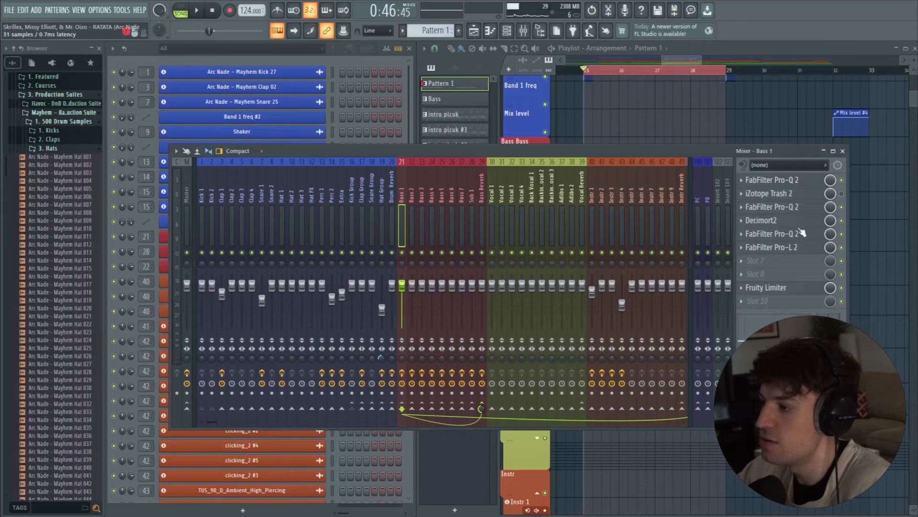
Step: Open the second FabFilter Pro-Q 2 on Bass 1 and review Decimort2's Action Movie preset and preset browser
left_click(808, 210)
left_click(765, 234)
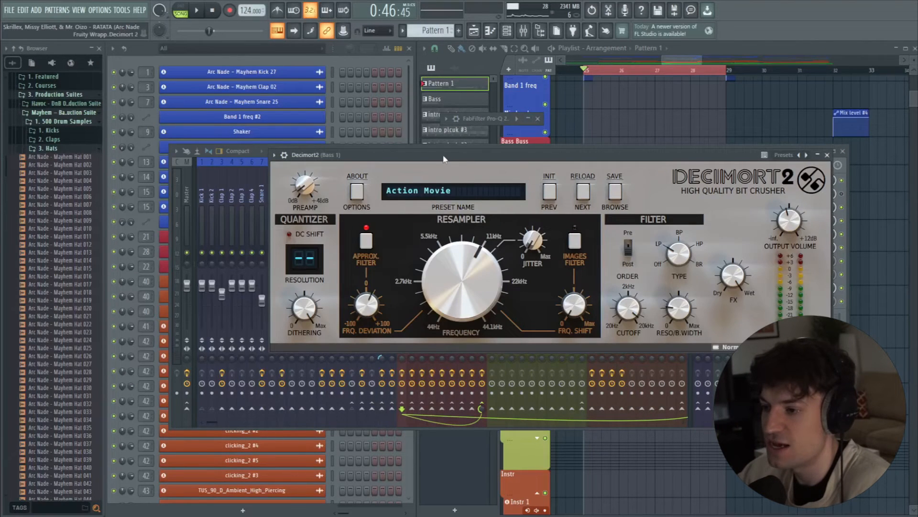
left_click_drag(444, 160, 429, 140)
left_click(405, 172)
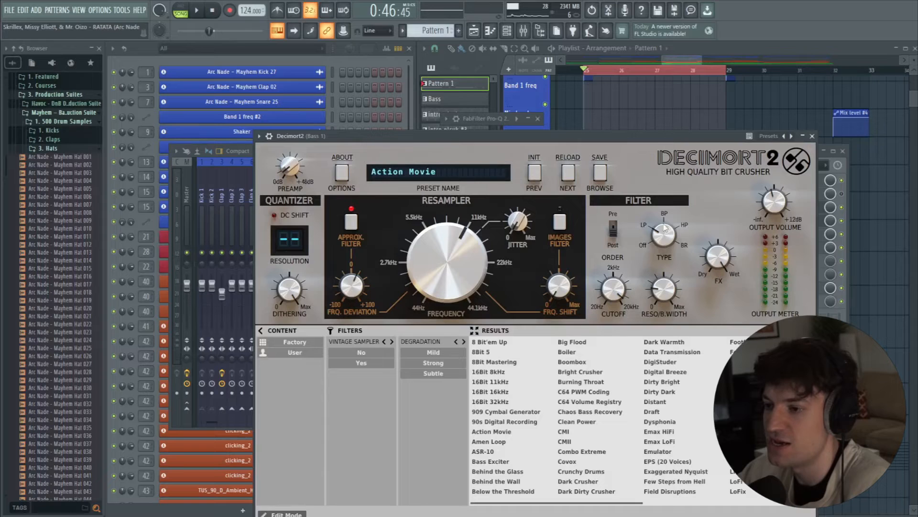
left_click(812, 135)
Step: Inspect the EQ curve of Bass 1's third FabFilter Pro-Q 2 and the gain in FabFilter Pro-L 2
left_click(771, 234)
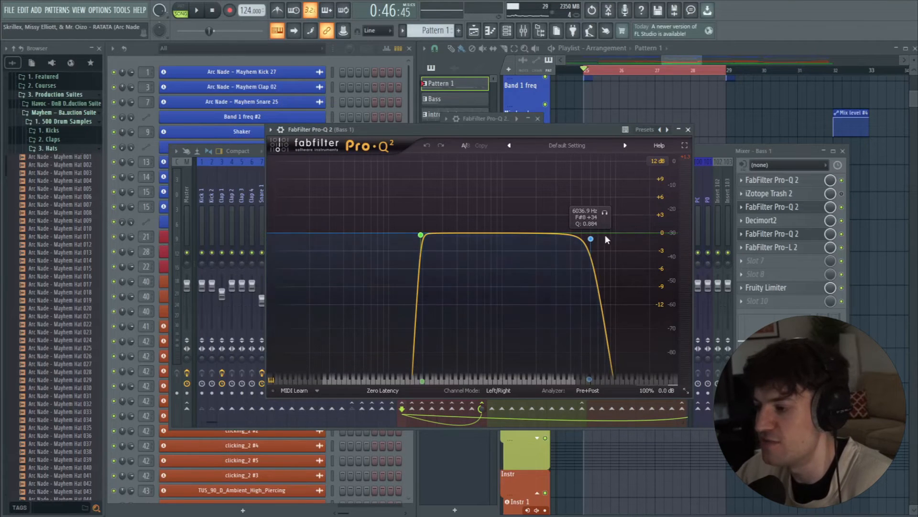
left_click(765, 233)
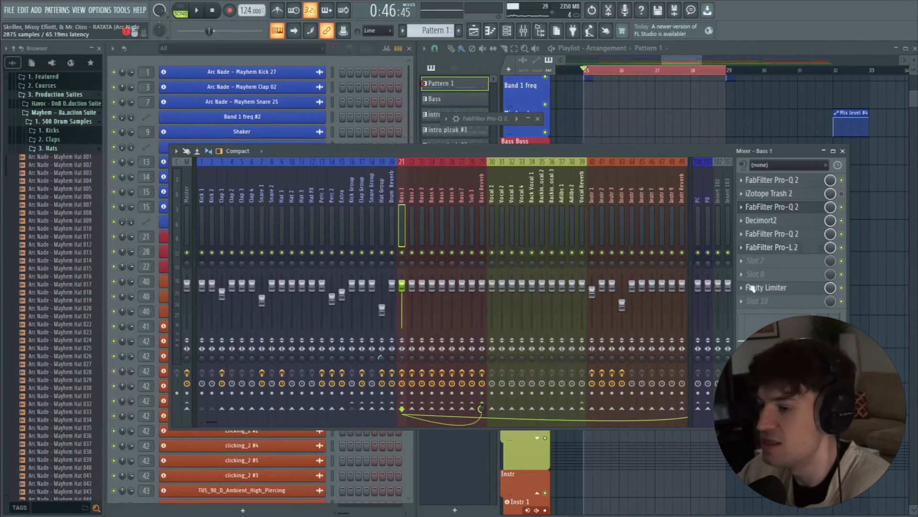
left_click(770, 247)
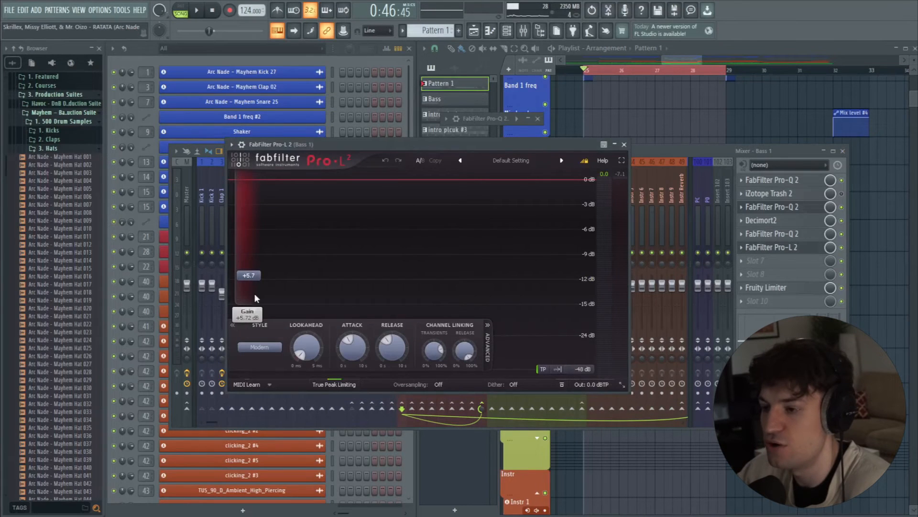
left_click(624, 144)
Step: Open the Fruity Limiter on Bass 1 and play the drop to view its sidechain compression
left_click(793, 288)
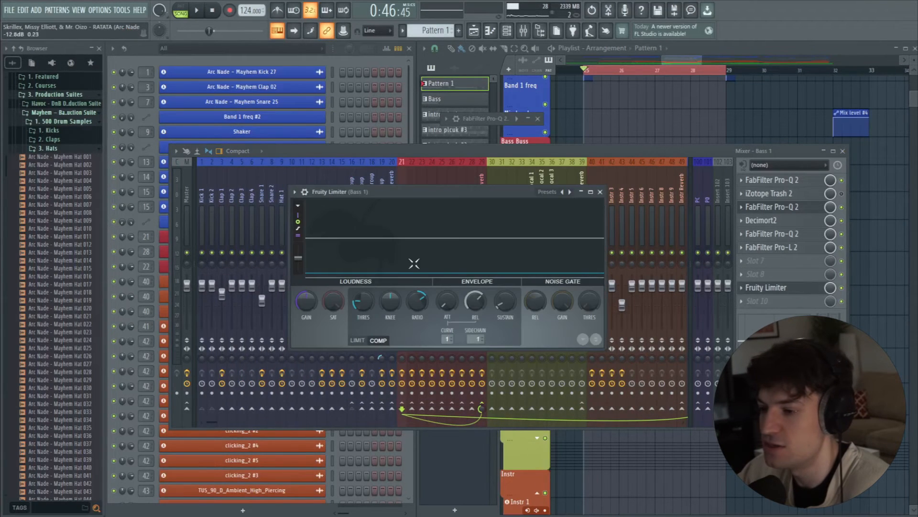
left_click_drag(481, 328, 656, 336)
key("space")
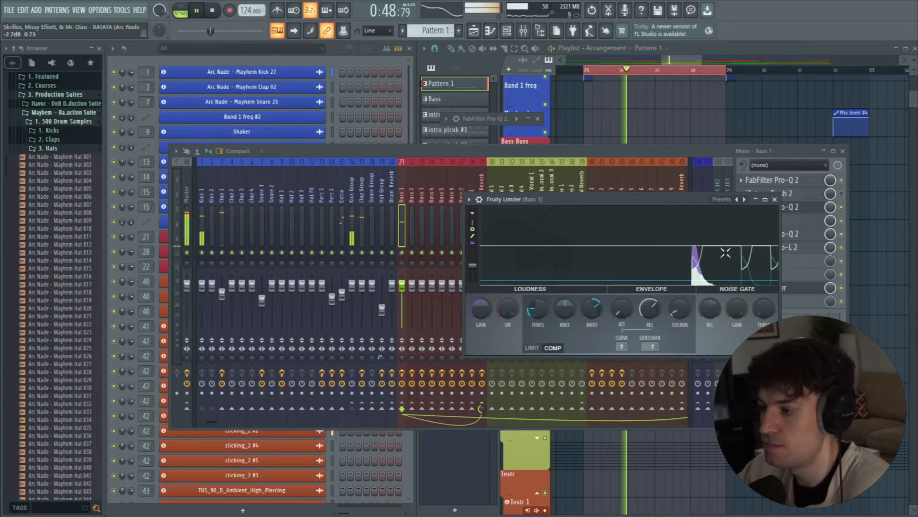
key("space")
left_click(774, 200)
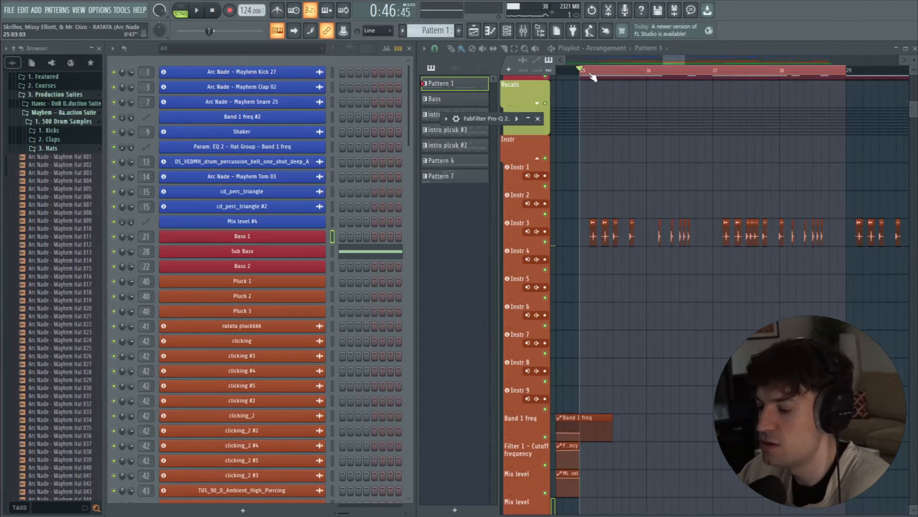
Step: Locate the clicking clips on Instr 3, play the drop and show that mixer track's effect chain
scroll(627, 222, "down", 8)
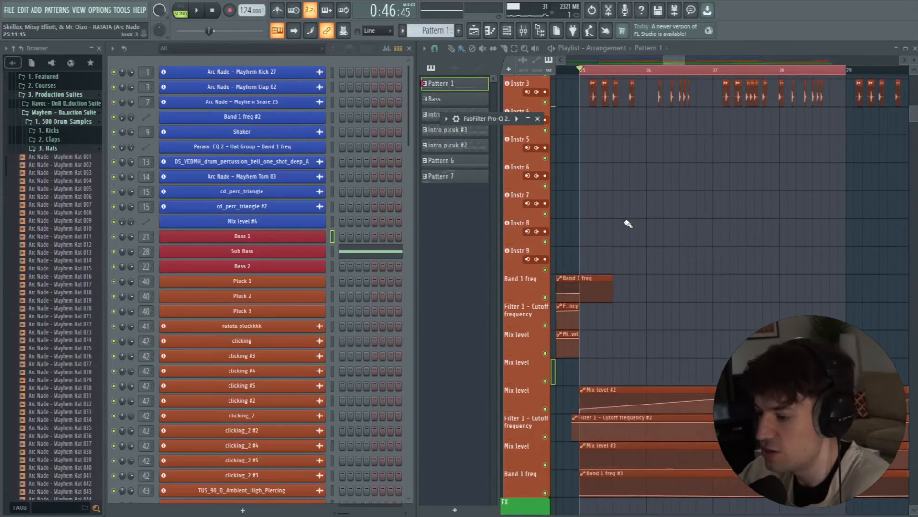
scroll(630, 303, "up", 10)
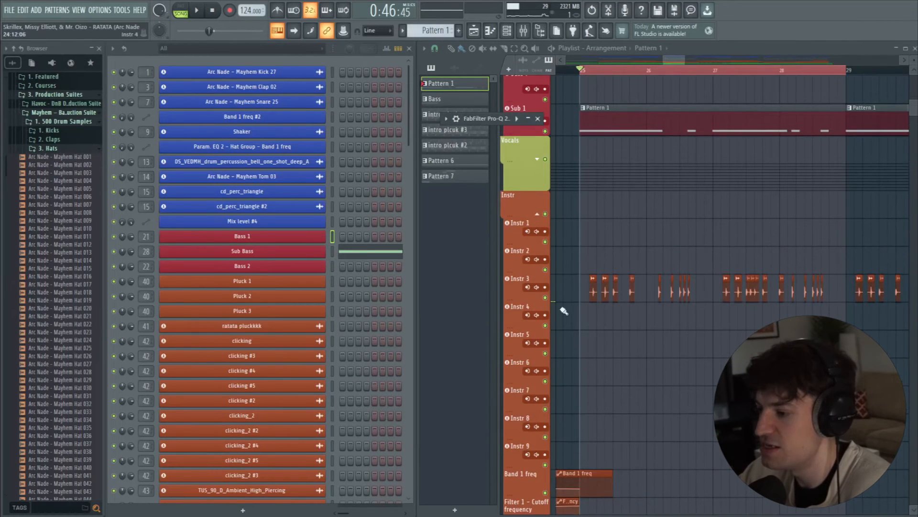
left_click(523, 30)
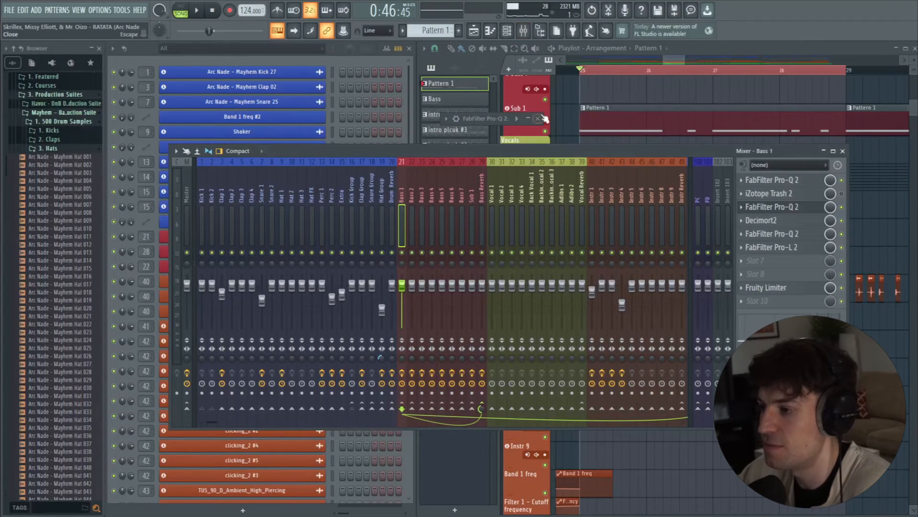
key("space")
left_click(612, 217)
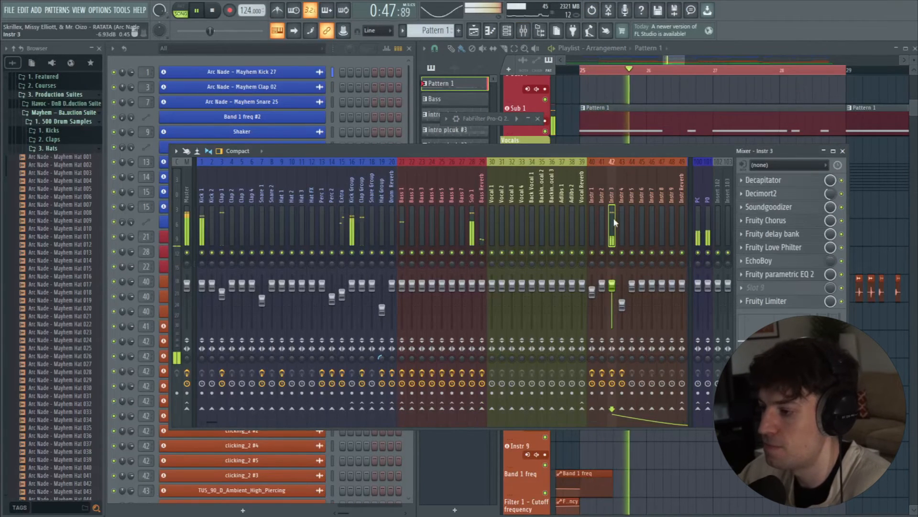
left_click(843, 151)
key("space")
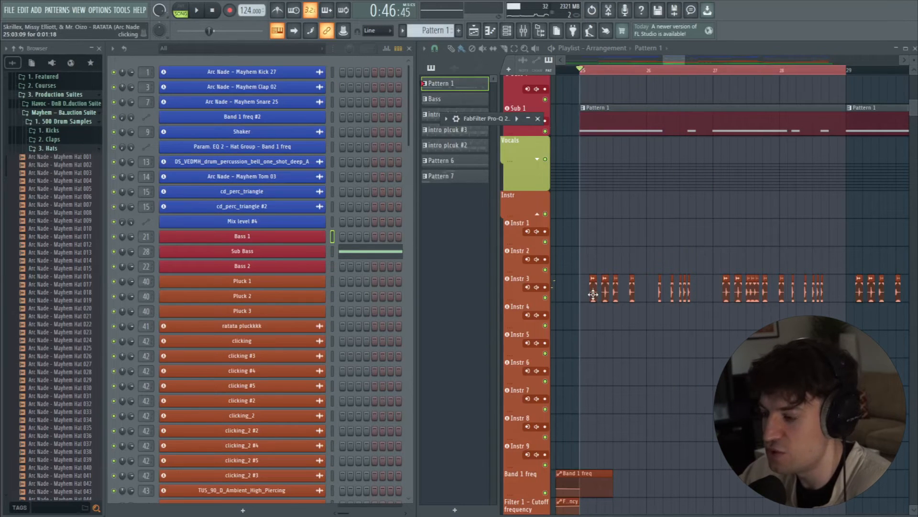
Step: Solo the Instr 3 playlist track and play its clicking clips from bar 25
scroll(583, 74, "down", 2)
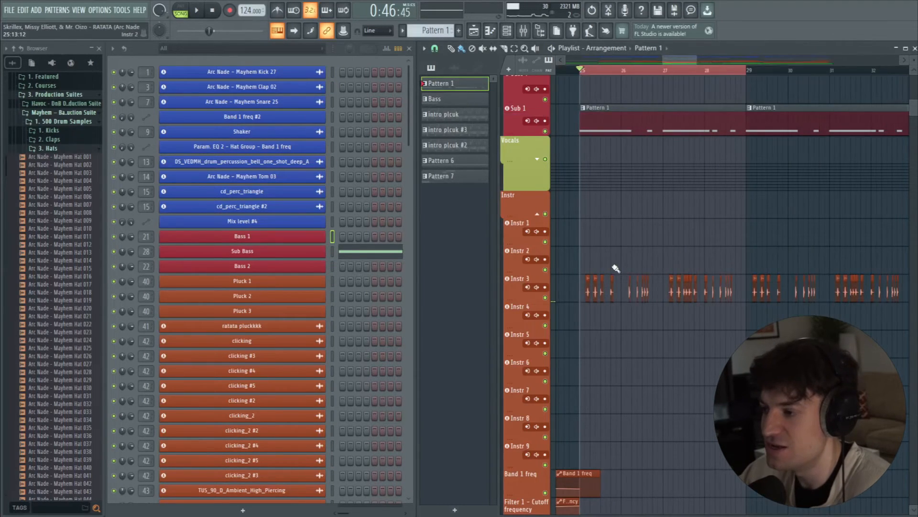
scroll(616, 267, "down", 3)
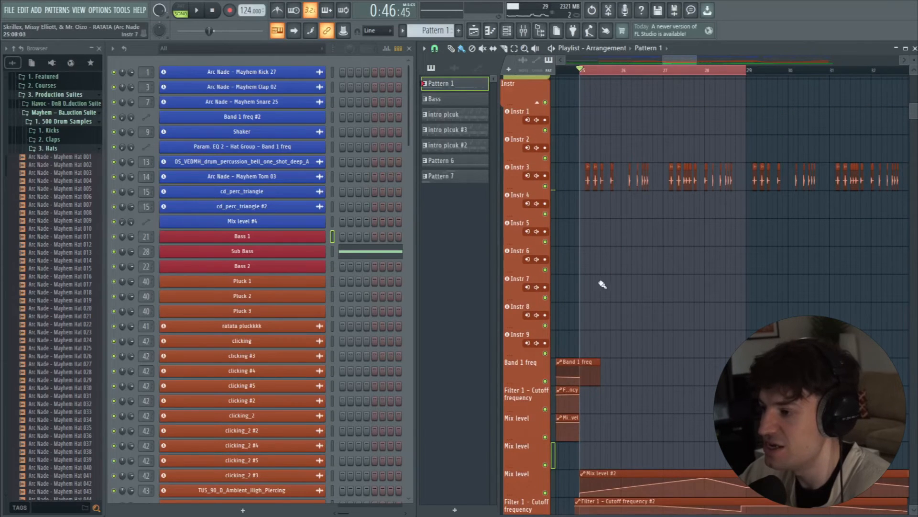
scroll(600, 283, "up", 2)
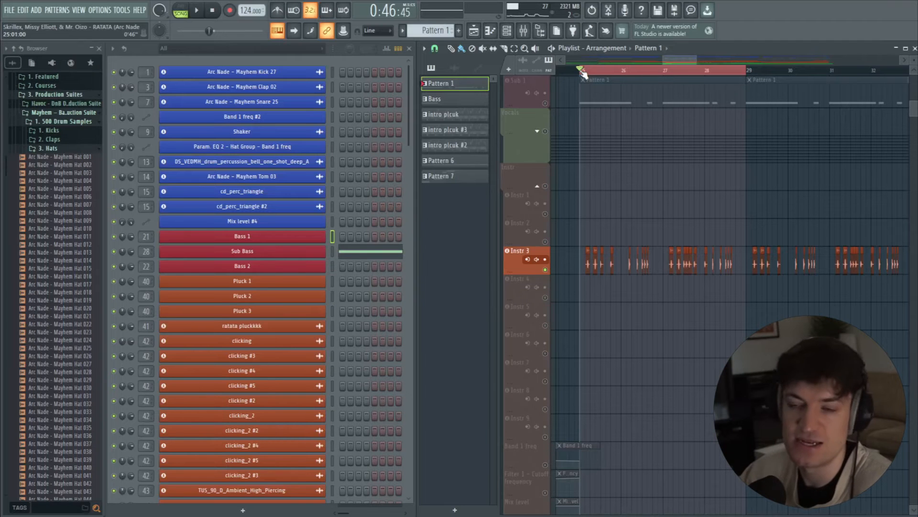
key("space")
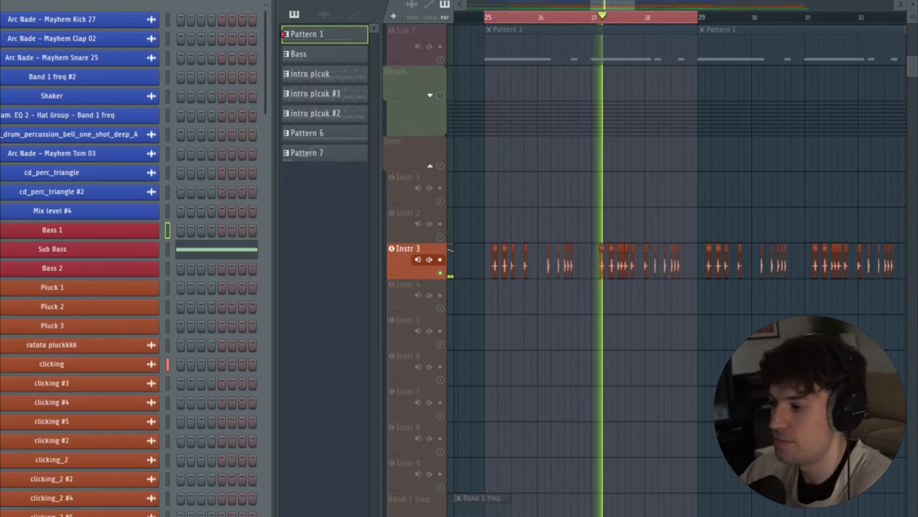
scroll(494, 412, "down", 5)
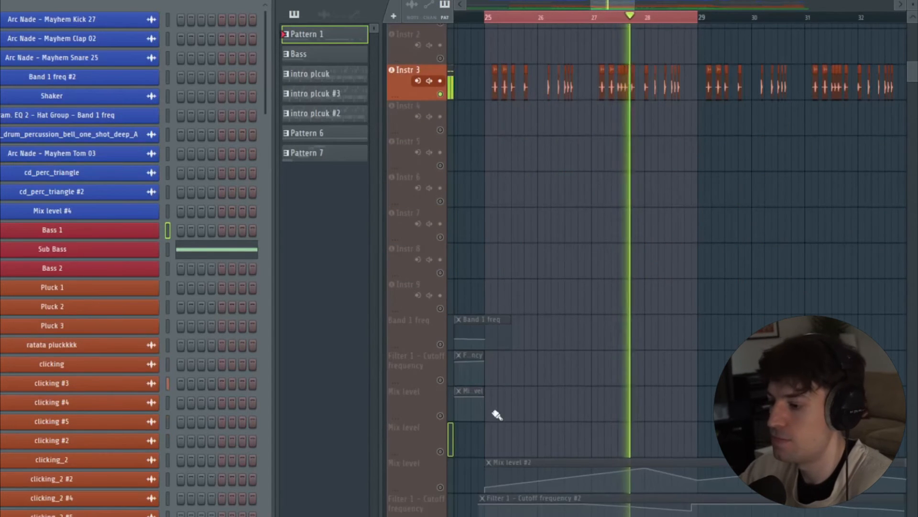
scroll(501, 373, "down", 4)
key("space")
Step: Unmute the Mix level, Filter 1 cutoff and Band 1 freq automation tracks used from bar 25 and replay the soloed clicks
left_click(440, 344)
left_click_drag(442, 382, 441, 427)
left_click(436, 452)
scroll(623, 250, "up", 4)
key("space")
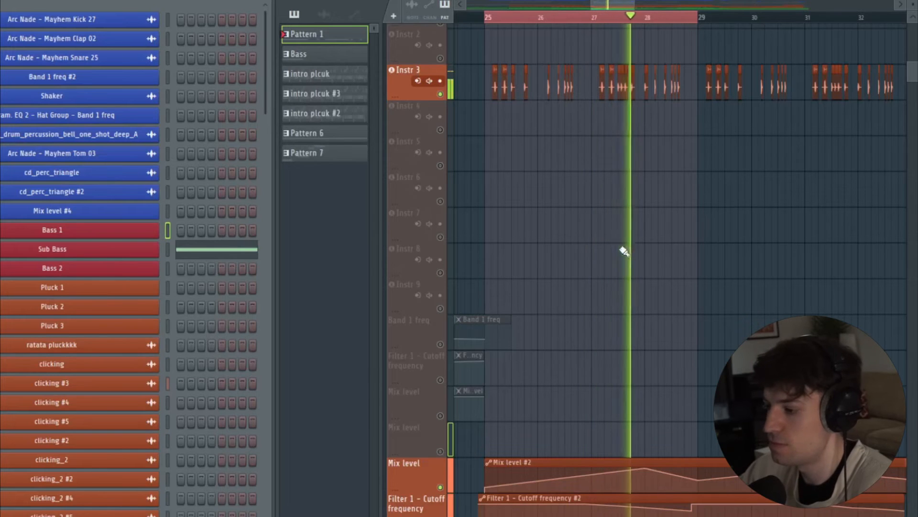
scroll(624, 250, "down", 2)
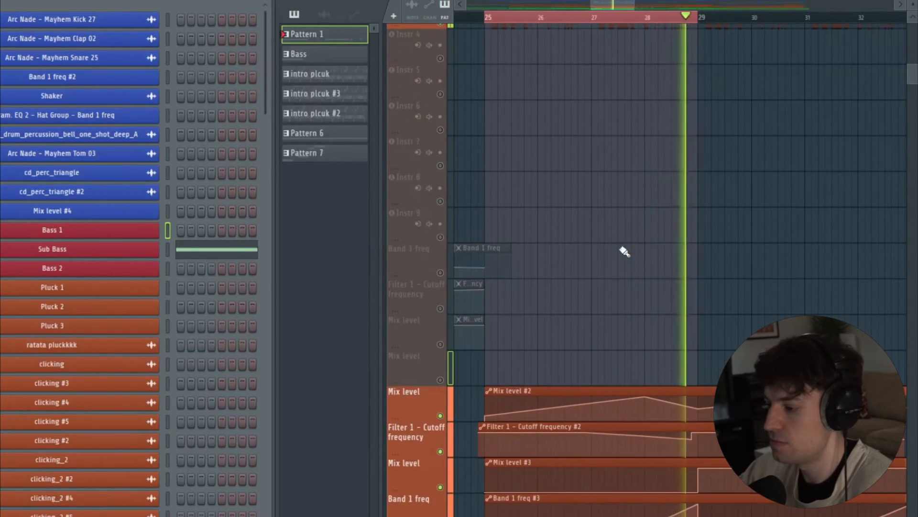
Step: Inspect Decapitator and Decimort2's Emax LoFi preset on the Instr 3 mixer track while playing the clicks
key("F9")
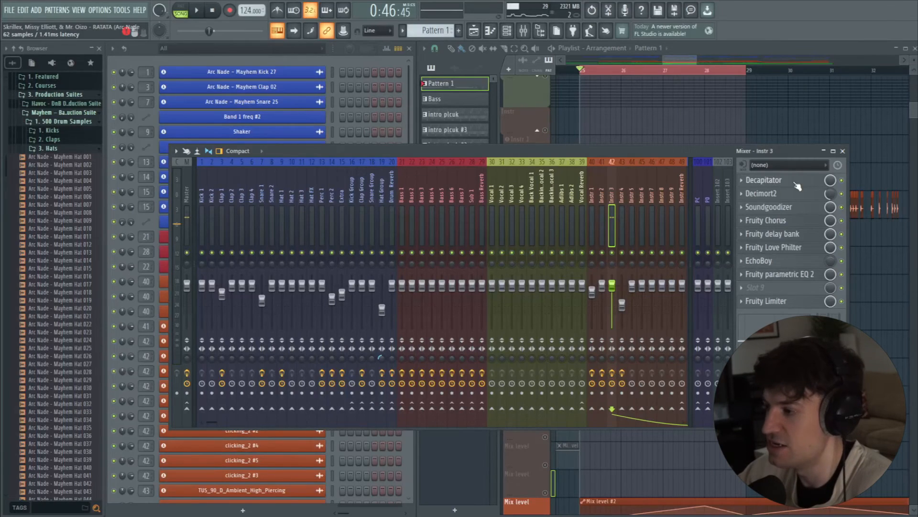
left_click(796, 182)
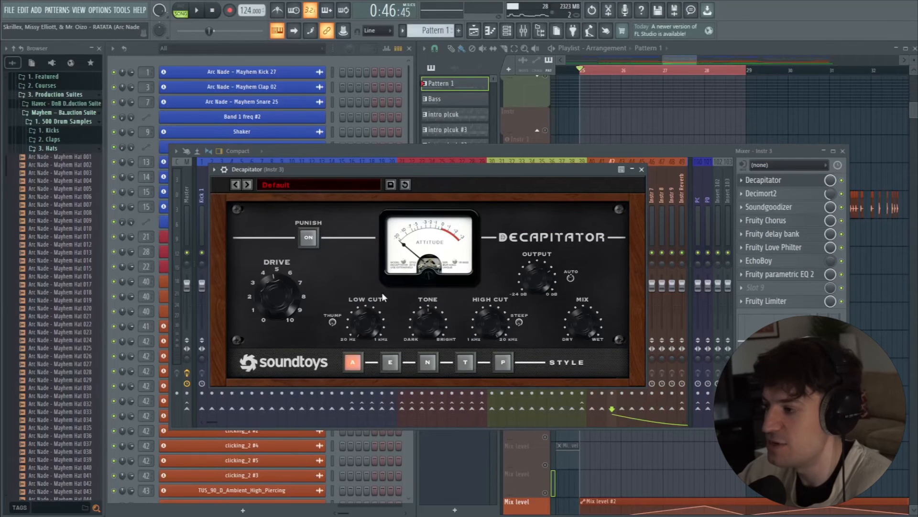
left_click(795, 181)
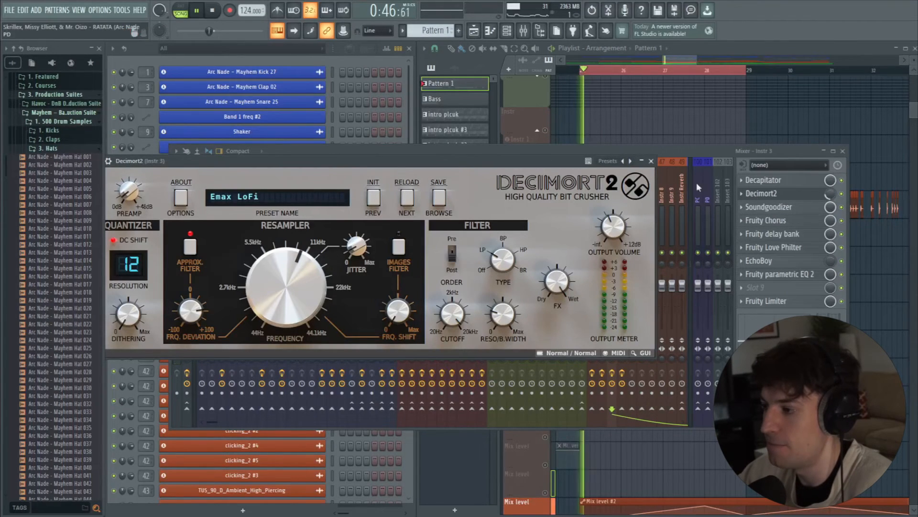
left_click(651, 161)
key("space")
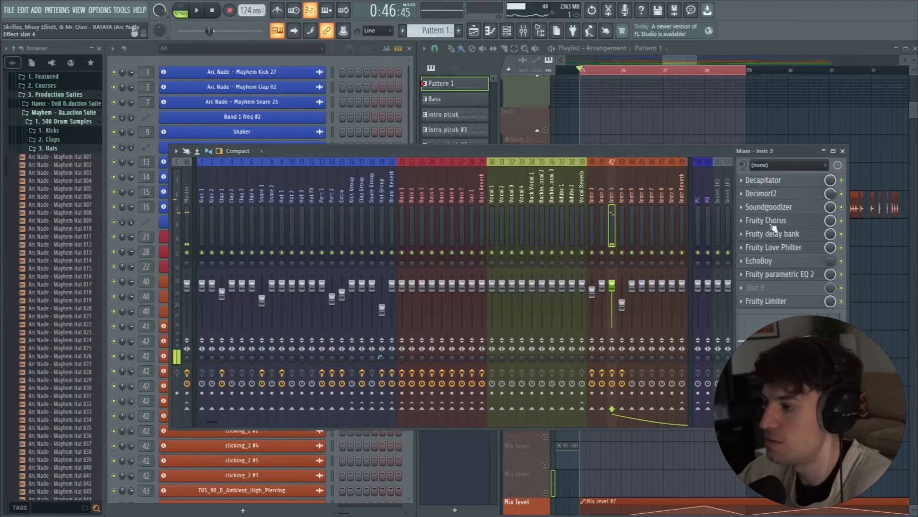
Step: Inspect the Soundgoodizer, Fruity Chorus and Fruity delay bank settings on Instr 3
left_click_drag(112, 174, 524, 197)
left_click(520, 116)
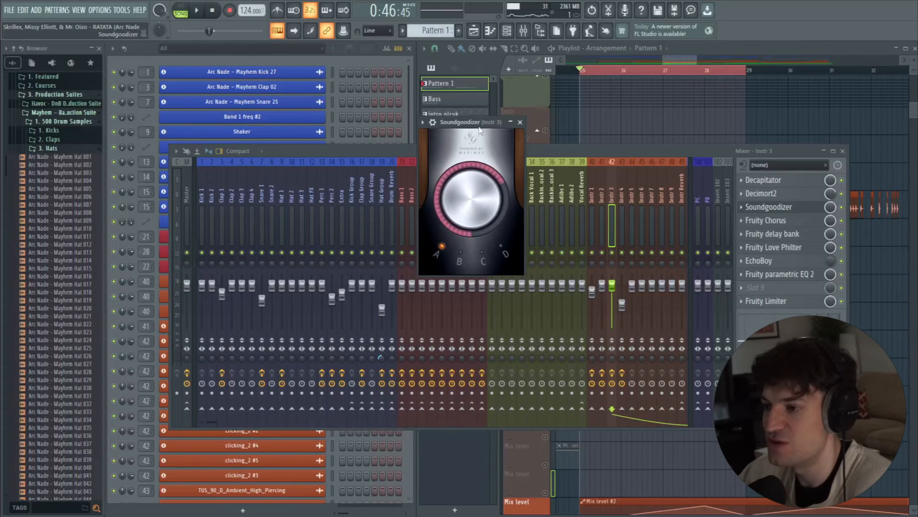
left_click(766, 220)
left_click(266, 106)
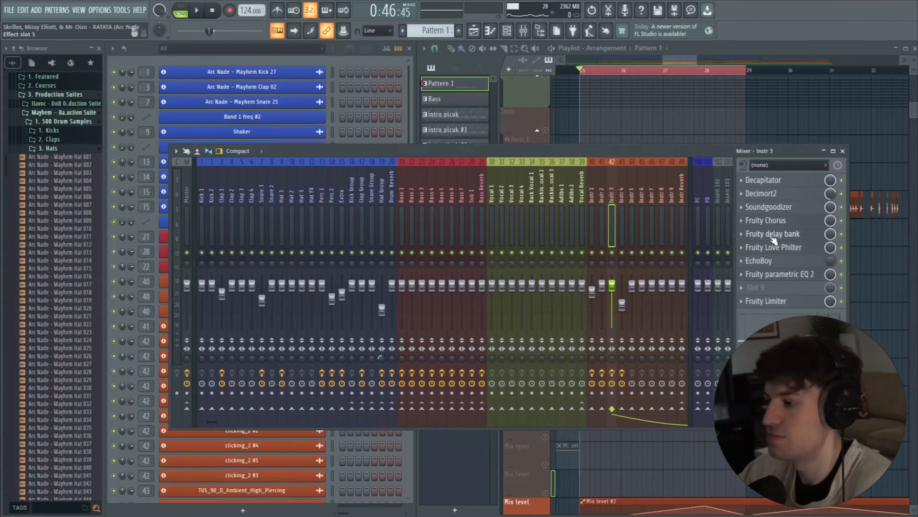
left_click(772, 233)
left_click_drag(203, 111, 391, 130)
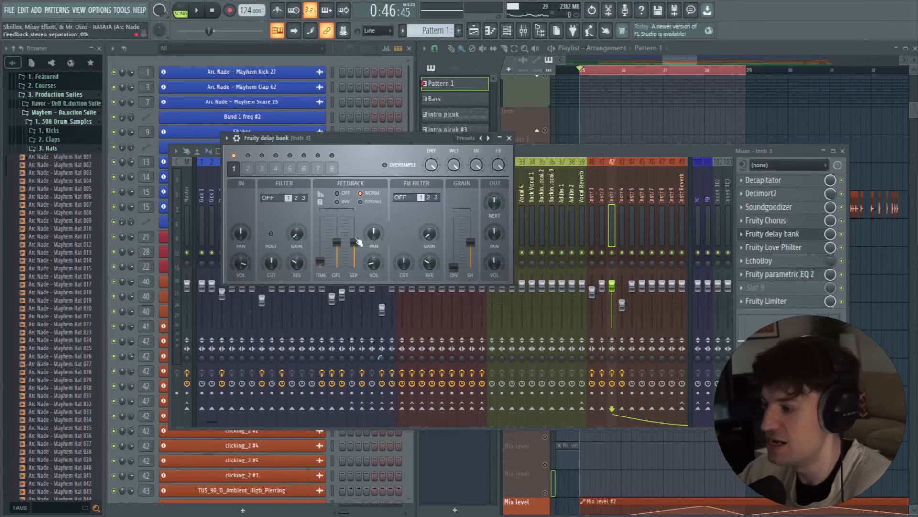
left_click(509, 137)
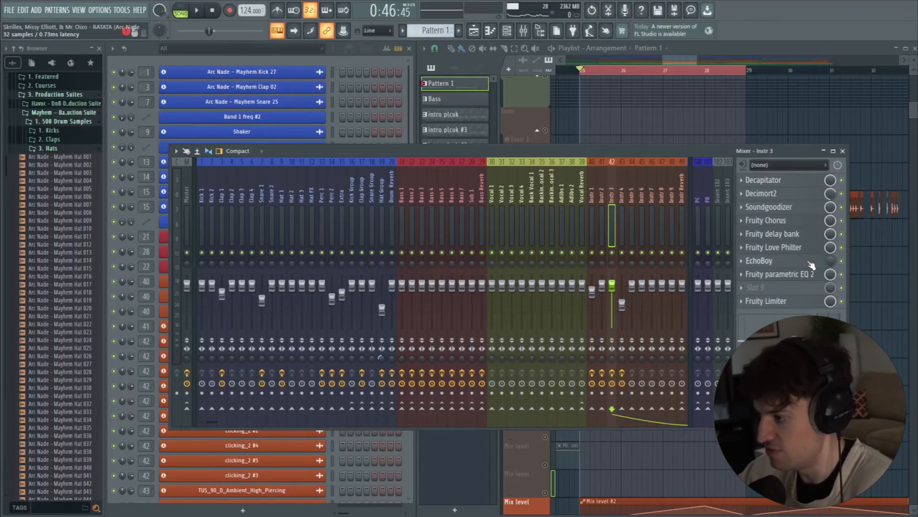
Step: Review EchoBoy's Analog Chorus preset, the Fruity parametric EQ 2 low cut and the Fruity Limiter on Instr 3
left_click(812, 265)
left_click(308, 133)
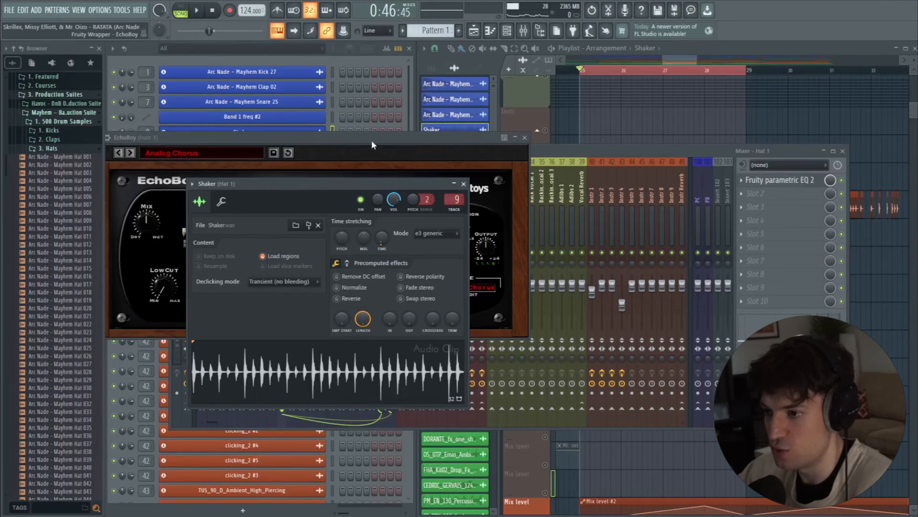
left_click(524, 137)
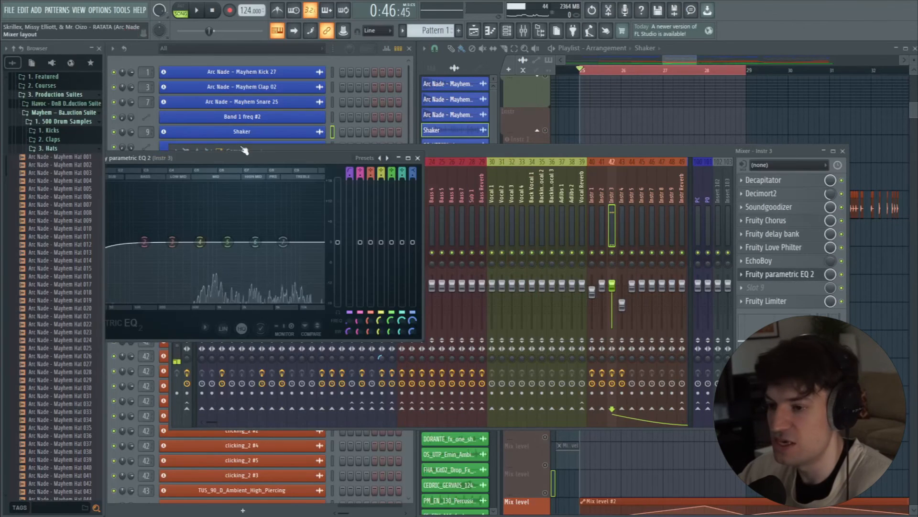
left_click_drag(280, 156, 440, 156)
left_click(582, 157)
left_click(766, 301)
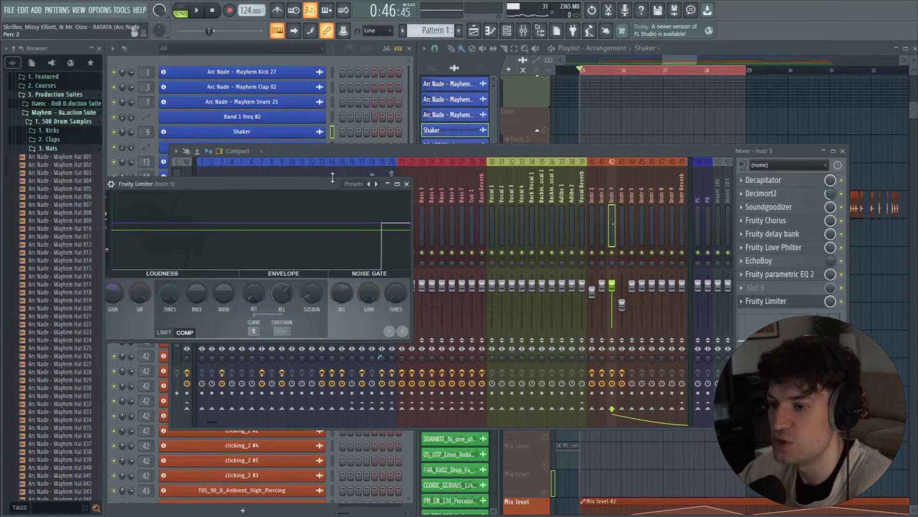
left_click_drag(333, 180, 394, 183)
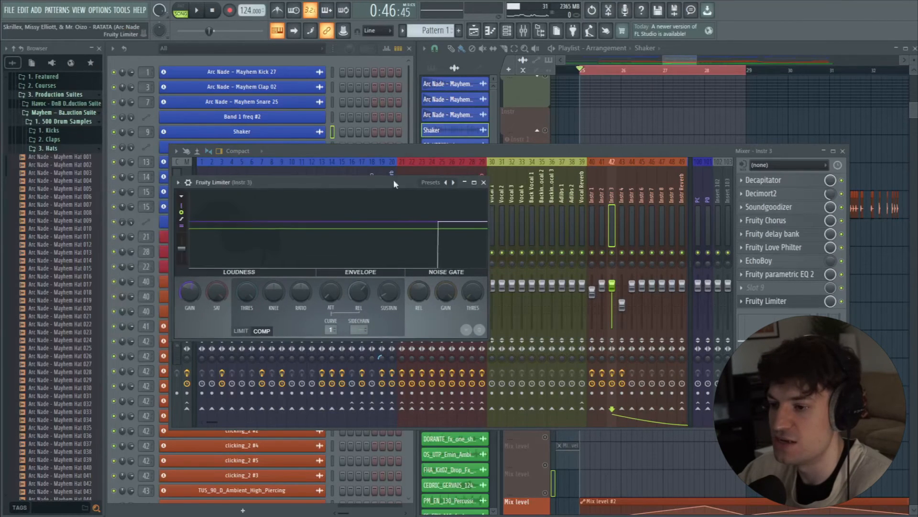
left_click(484, 182)
Step: Play the drop with all tracks unsoloed and clear the time selection over bars 25 to 29
key("space")
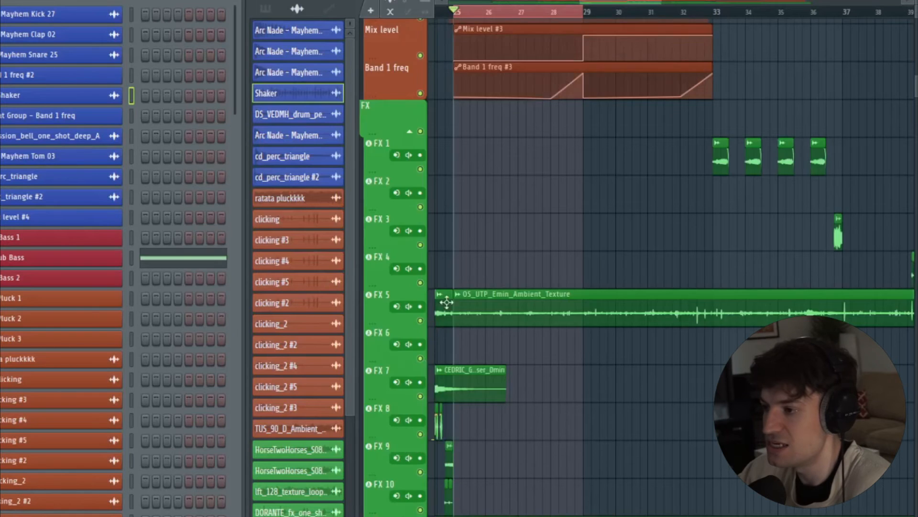
scroll(583, 94, "up", 5)
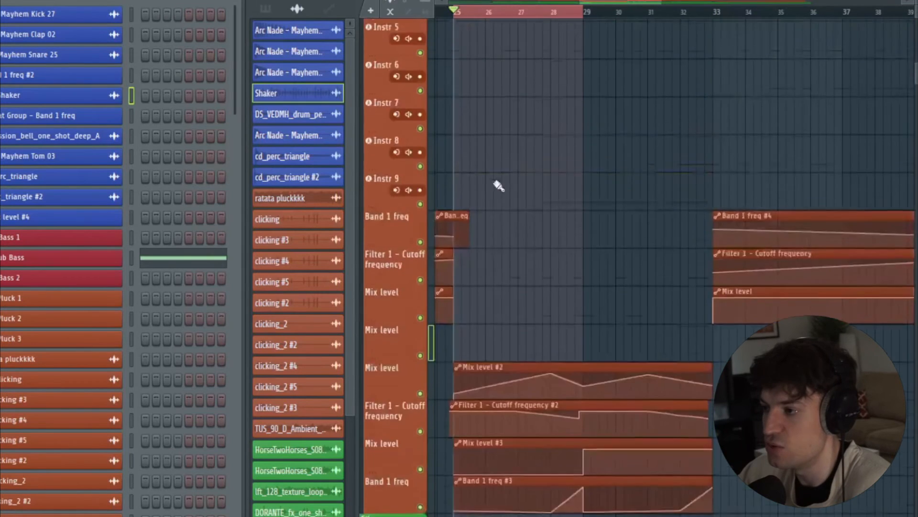
key("space")
left_click(505, 15, "ctrl")
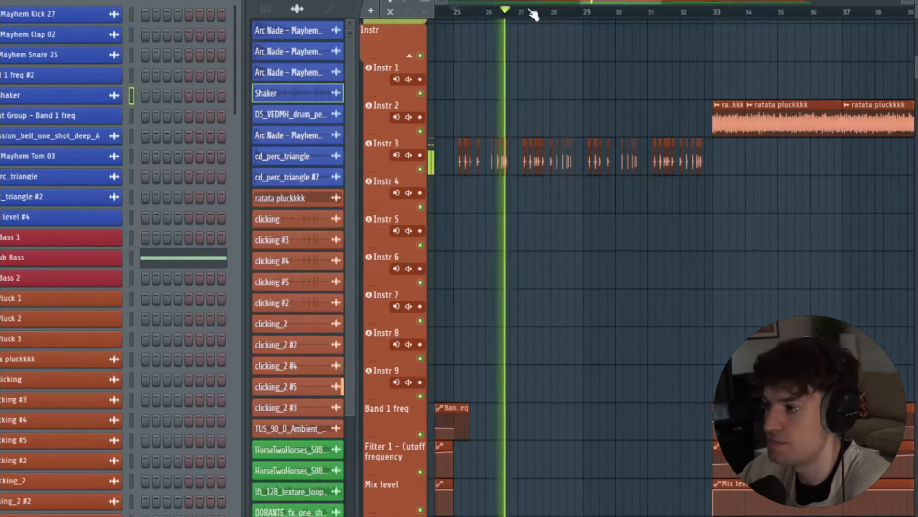
scroll(531, 16, "up", 3)
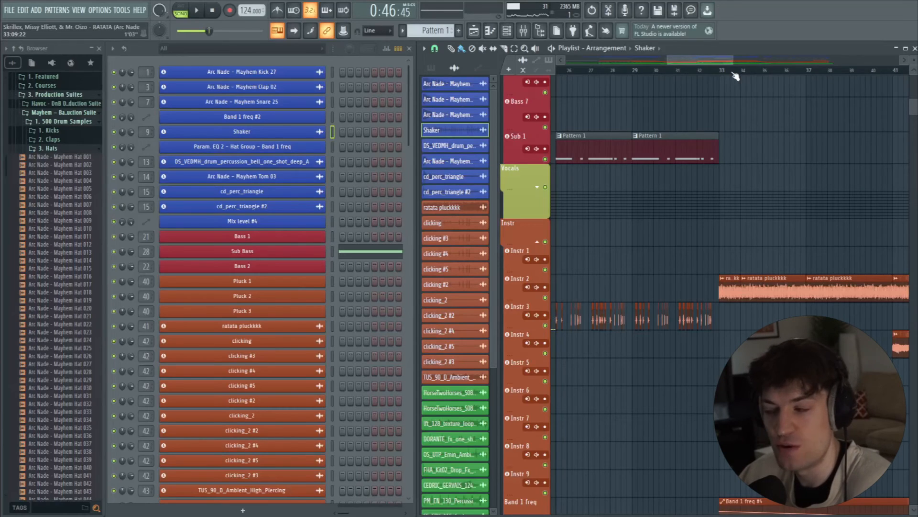
Step: Survey the drum arrangement following the first drop and place the playhead at bar 32
scroll(735, 77, "up", 15)
left_click_drag(673, 66, 638, 74)
left_click_drag(731, 58, 795, 58)
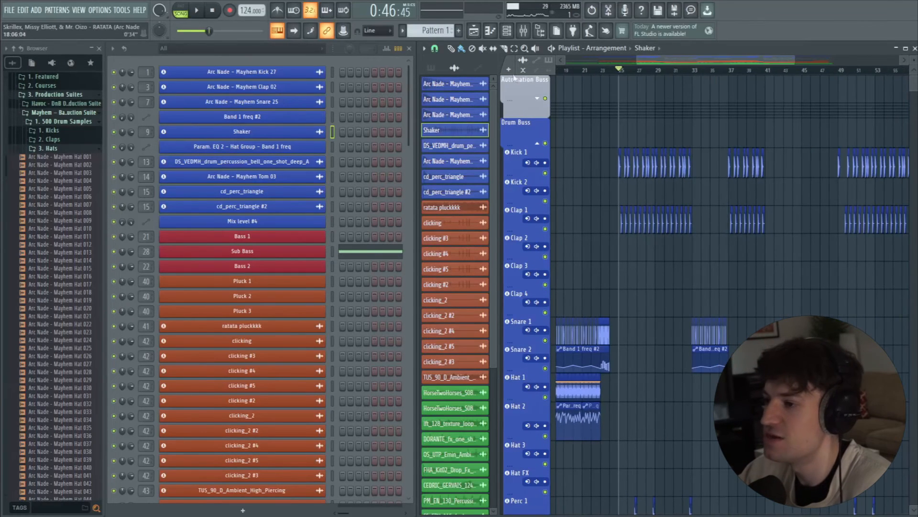
left_click(434, 48)
left_click(442, 198)
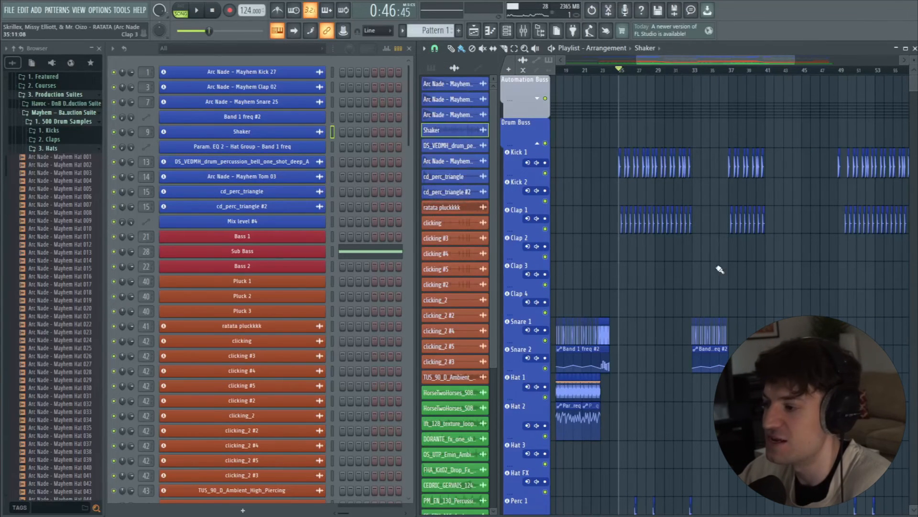
scroll(676, 73, "right", 3)
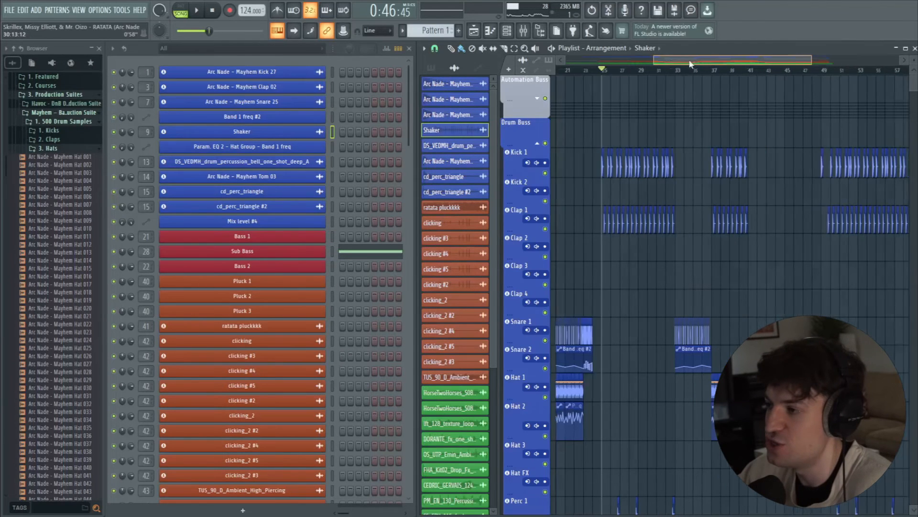
scroll(646, 79, "up", 3)
left_click_drag(749, 61, 867, 60)
left_click(589, 71)
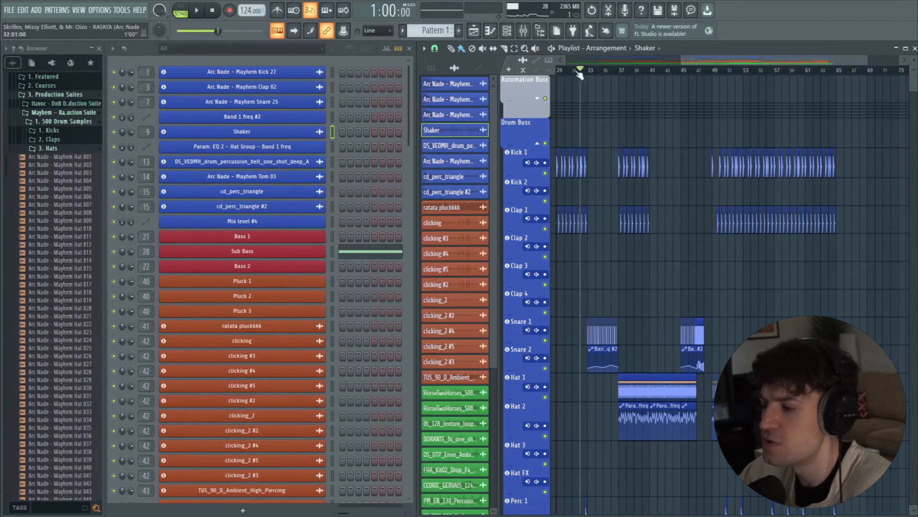
Step: Mark bars 25 to 33 of the drop, clear the selection and place the playhead at bar 33
scroll(617, 72, "left", 3)
left_click(653, 71)
left_click_drag(625, 69, 702, 76)
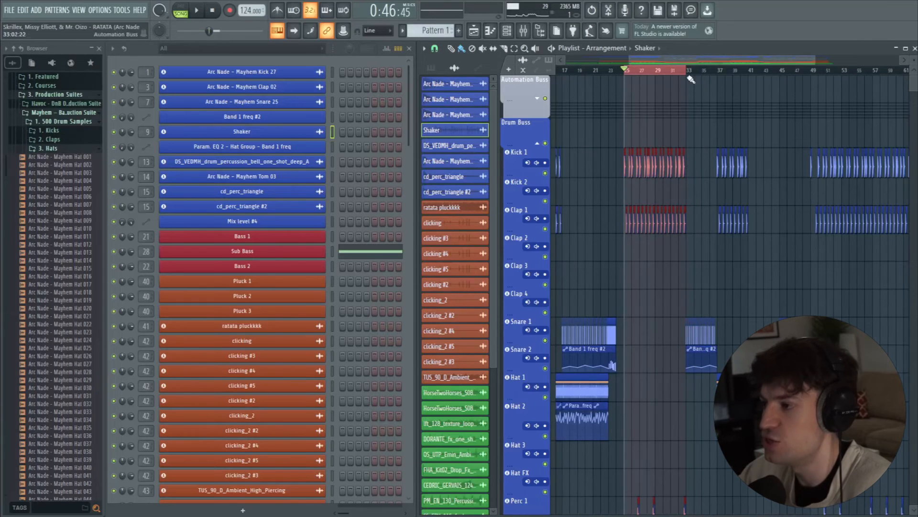
scroll(691, 76, "up", 3)
left_click_drag(689, 60, 697, 60)
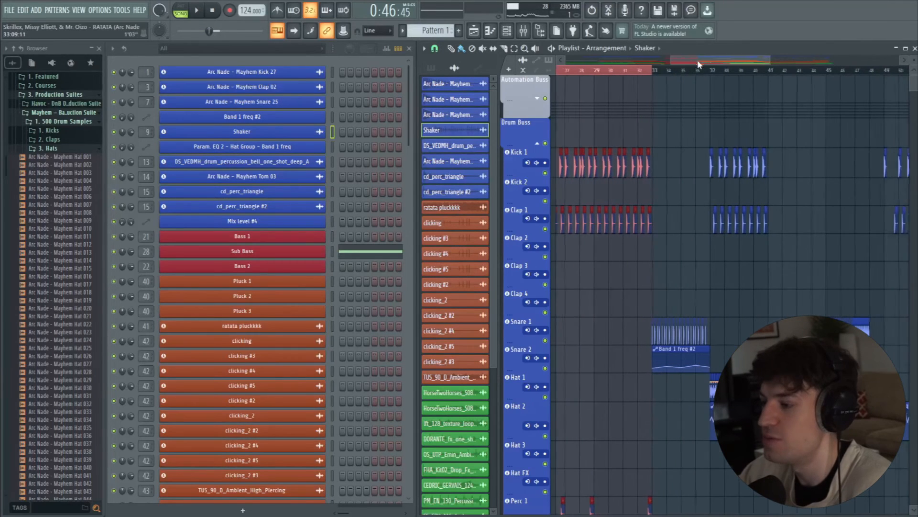
left_click(654, 70)
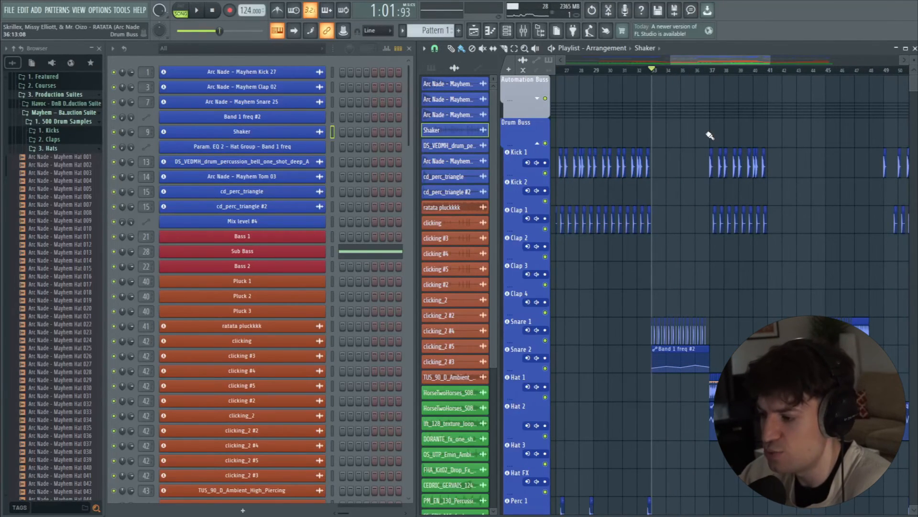
Step: Play the section from bar 33 to about bar 37 while examining the snare fill, hat and percussion tracks
scroll(710, 136, "down", 5)
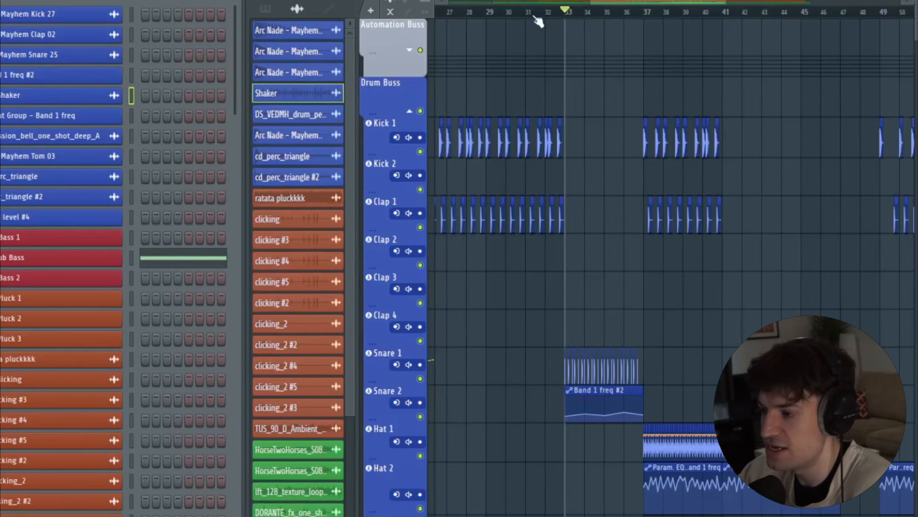
key("space")
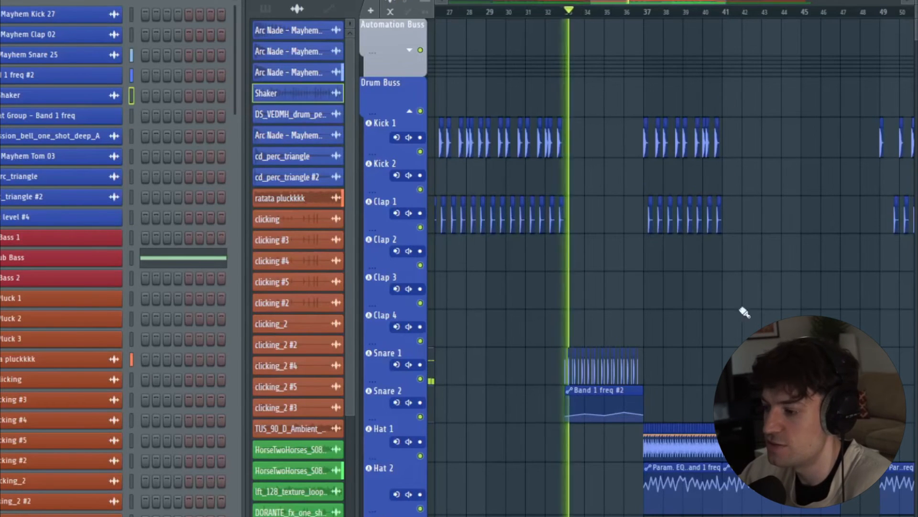
scroll(612, 191, "down", 8)
scroll(721, 243, "down", 3)
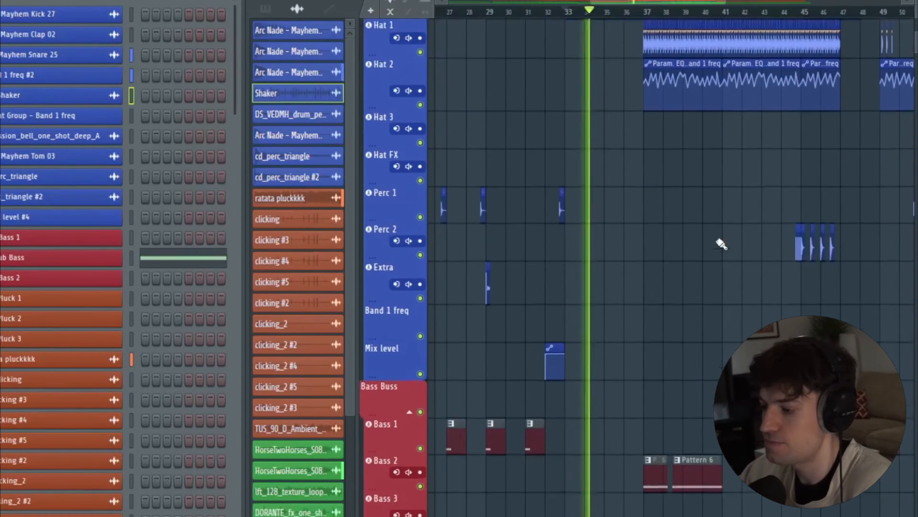
scroll(686, 304, "up", 5)
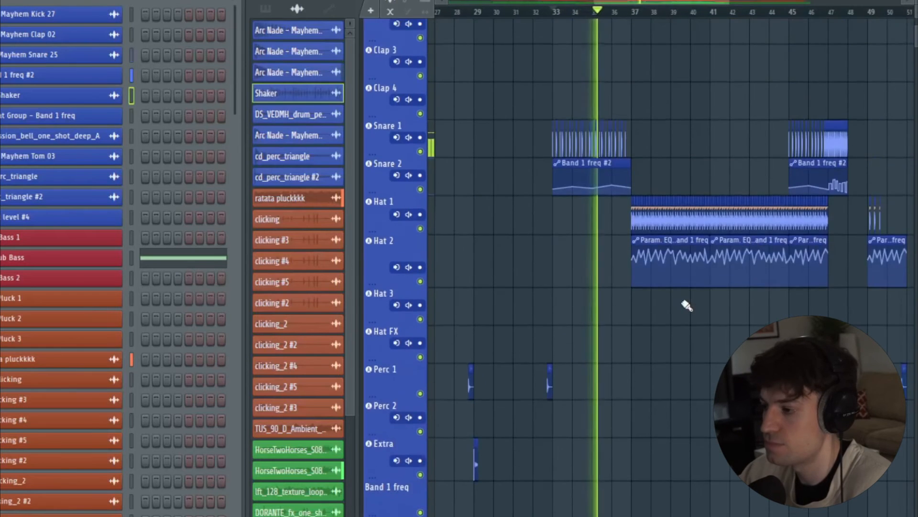
scroll(602, 334, "up", 3)
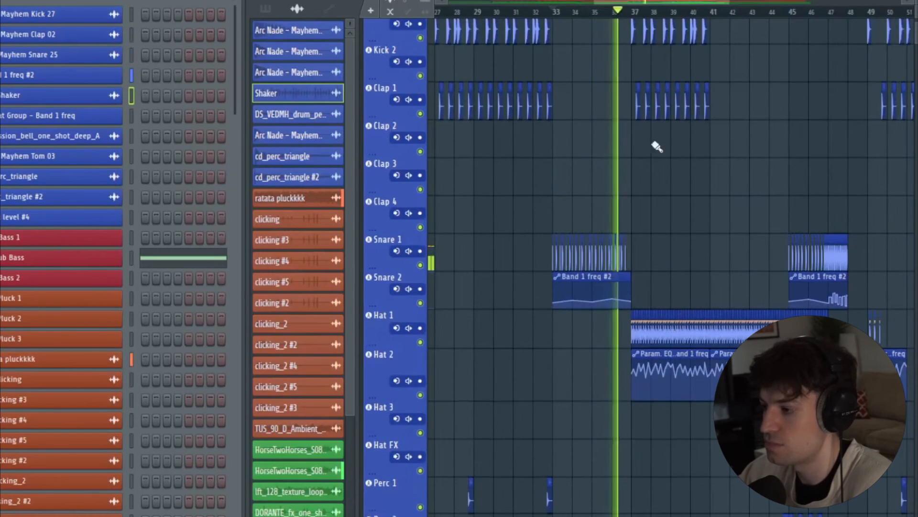
scroll(710, 215, "down", 5)
scroll(722, 265, "up", 5)
key("space")
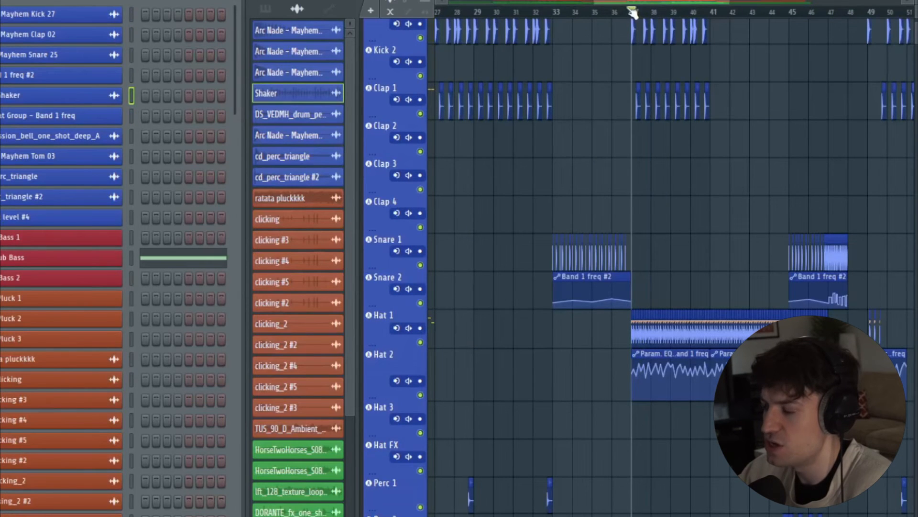
Step: Play the intro's shaker part from bar 5 for comparison and return the playhead to bar 37
left_click_drag(597, 1, 447, 2)
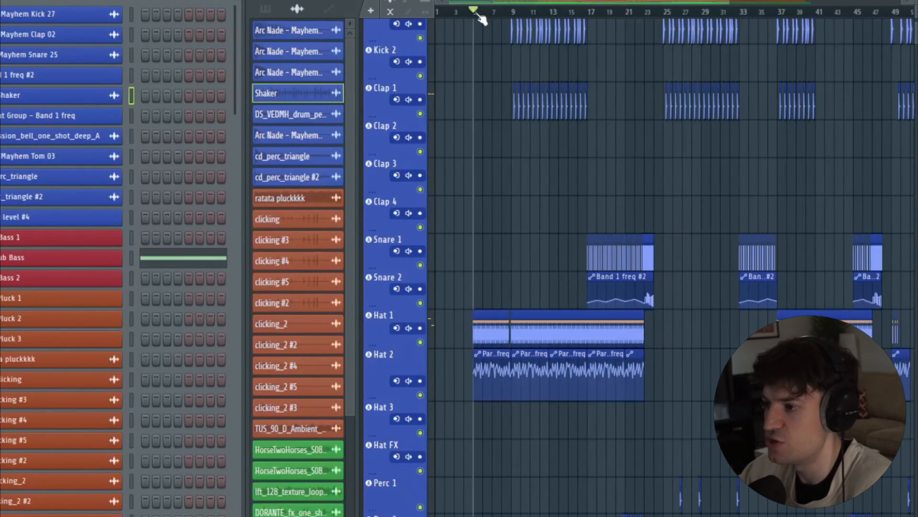
key("space")
key("space")
left_click(511, 15)
left_click(779, 12)
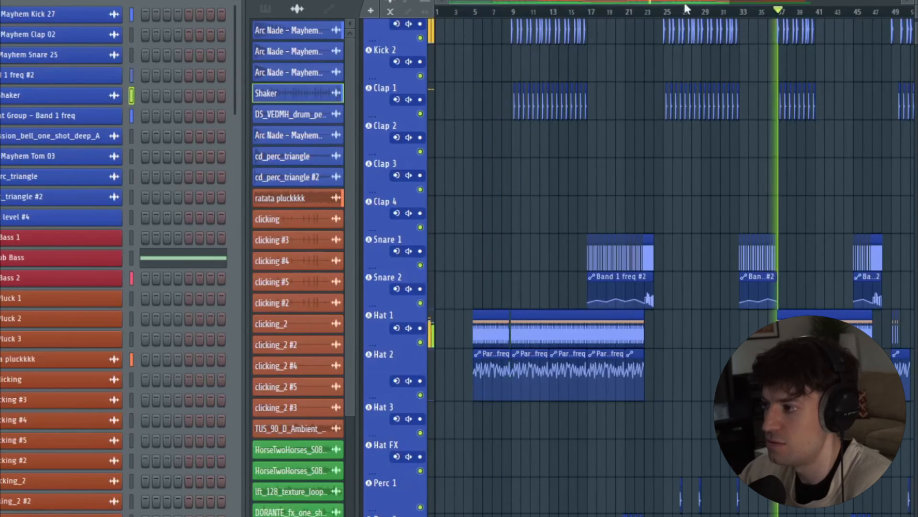
Step: Play bars 37 to 41 while examining the drum and bass tracks, and place the playhead at bar 41
left_click_drag(685, 5, 758, 6)
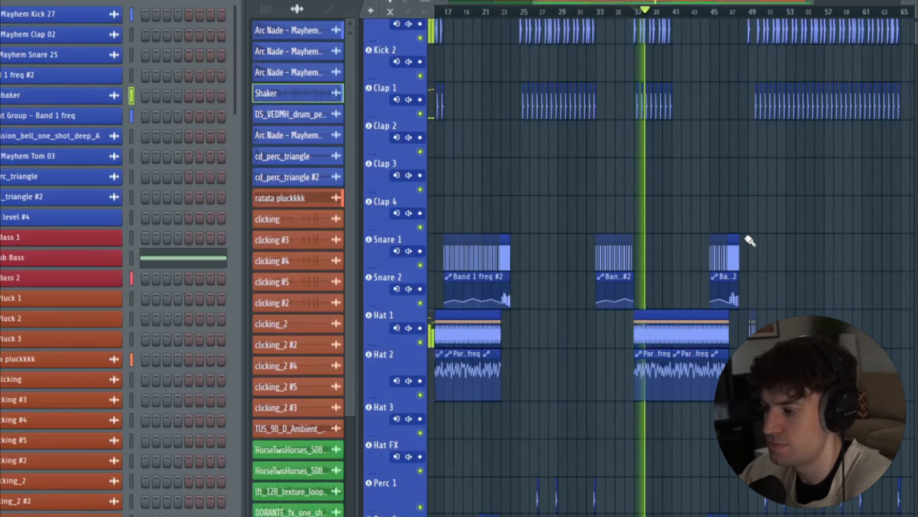
scroll(734, 252, "down", 10)
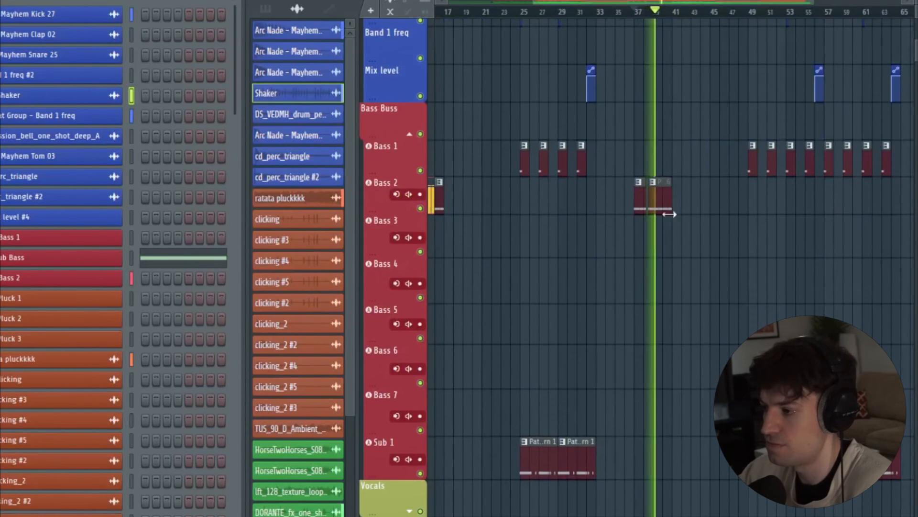
scroll(755, 185, "up", 10)
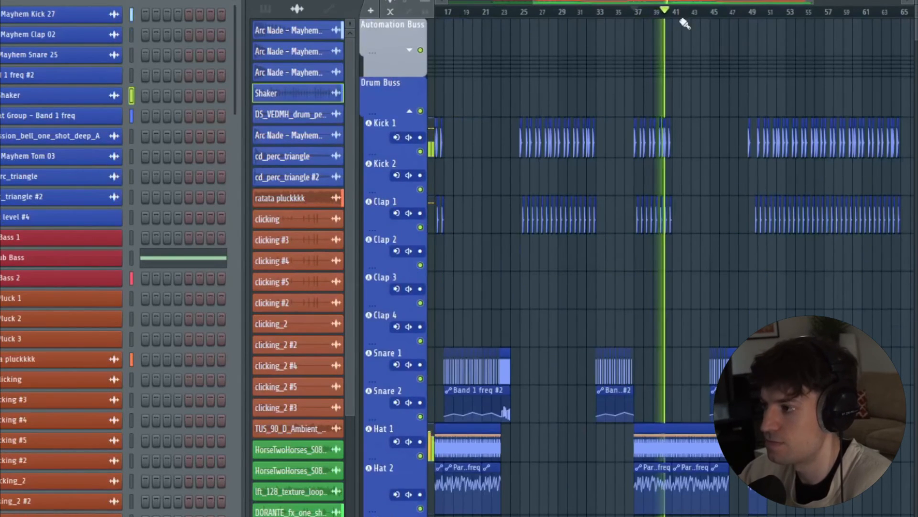
key("space")
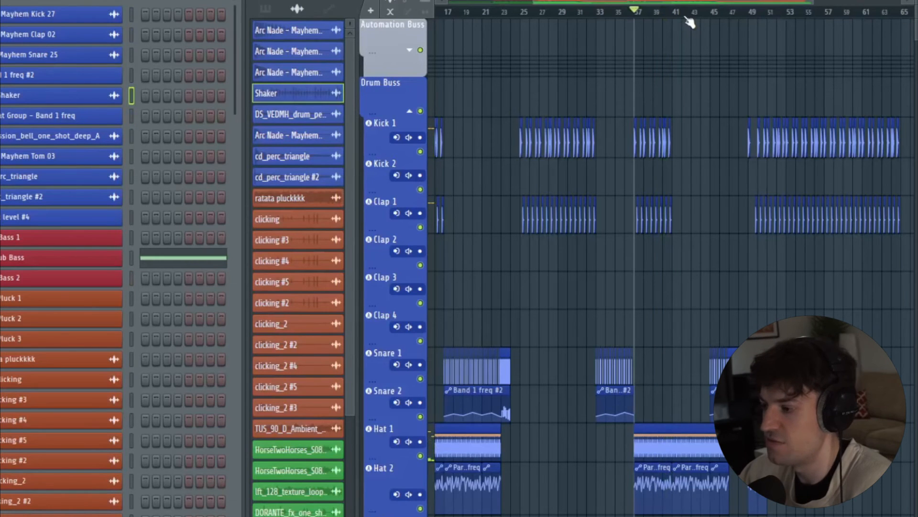
scroll(696, 4, "right", 3)
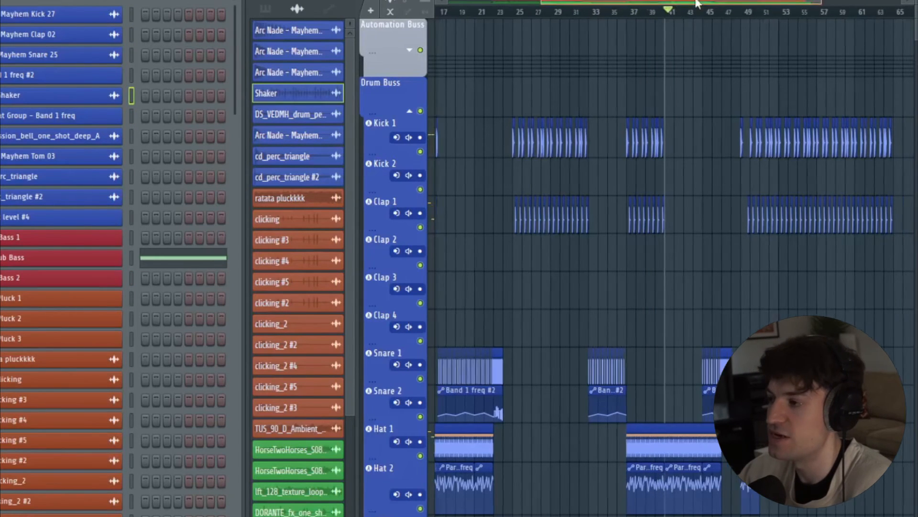
Step: Play from bar 41 and solo Instr 4 in the mixer to hear the ambient high piercing sound
key("space")
key("space")
key("F9")
left_click(607, 190)
key("space")
left_click(502, 247)
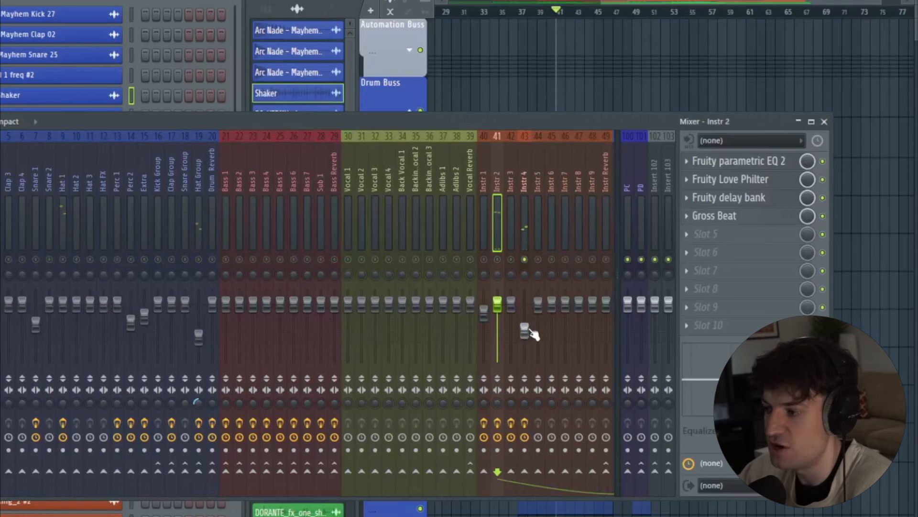
Step: Lower the Instr 4 mixer level slightly and play the section from bar 41 with all tracks unsoloed
left_click_drag(526, 330, 525, 340)
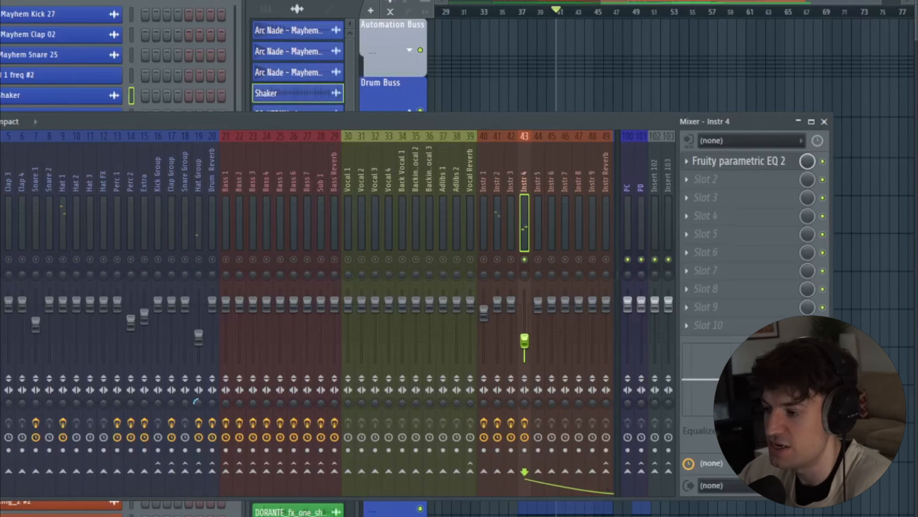
left_click(824, 122)
key("space")
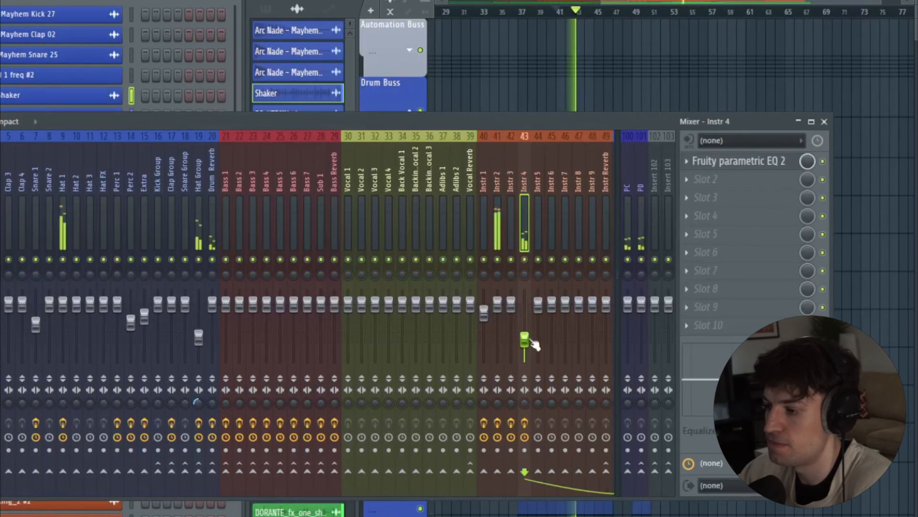
left_click(824, 121)
Step: Follow the buildup's snare, percussion, instrument and FX tracks up to bar 49 during playback
scroll(599, 15, "up", 3)
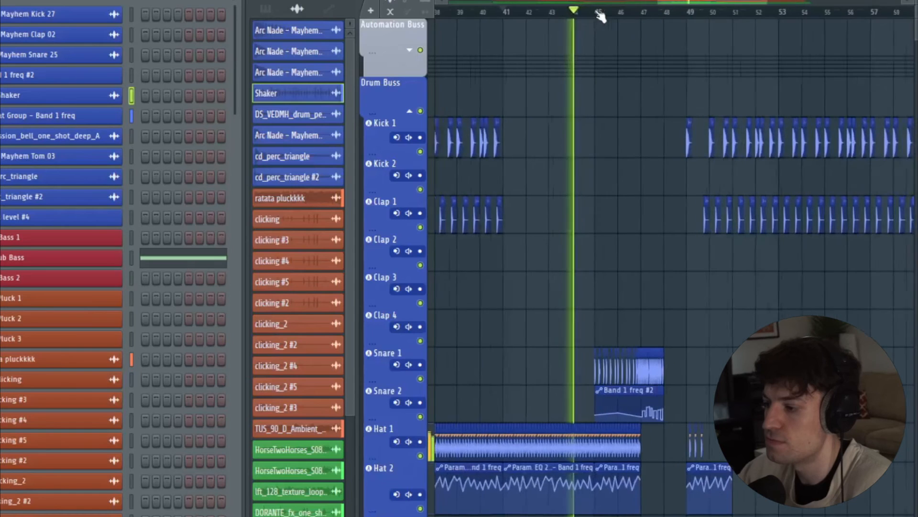
scroll(622, 330, "down", 5)
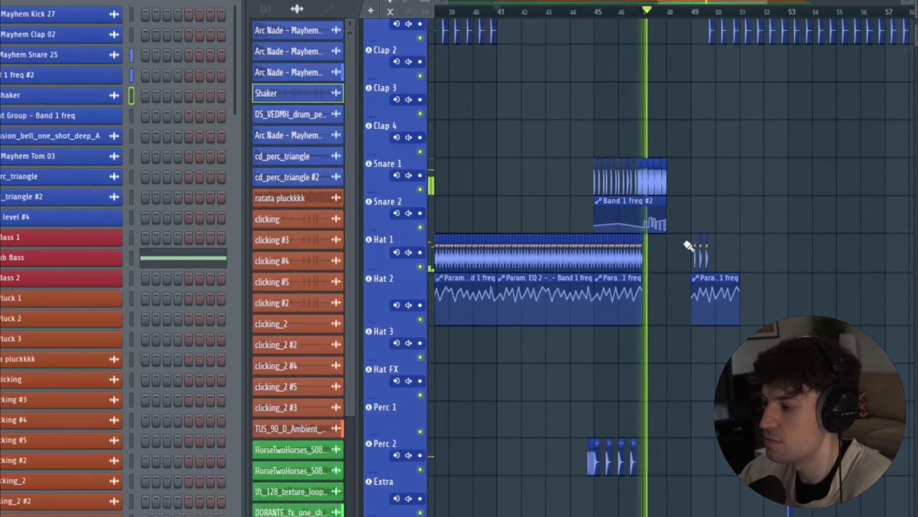
scroll(683, 204, "down", 10)
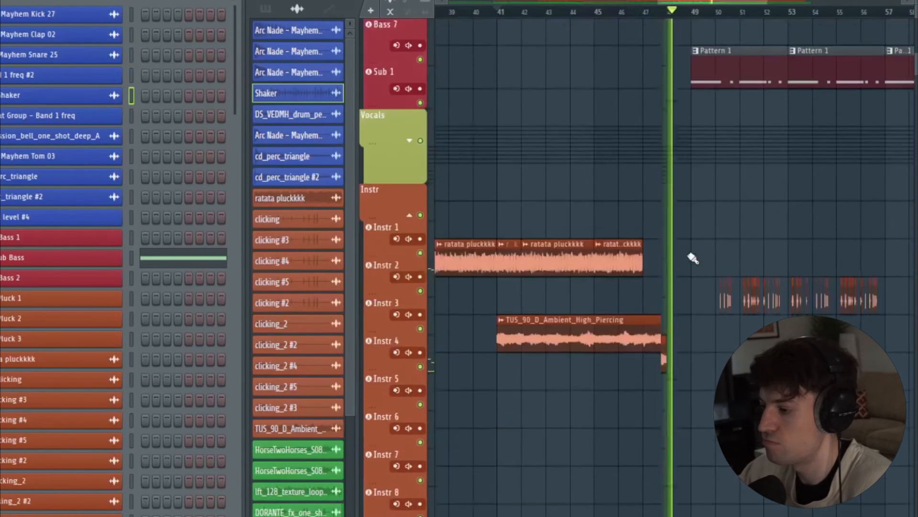
scroll(691, 322, "down", 10)
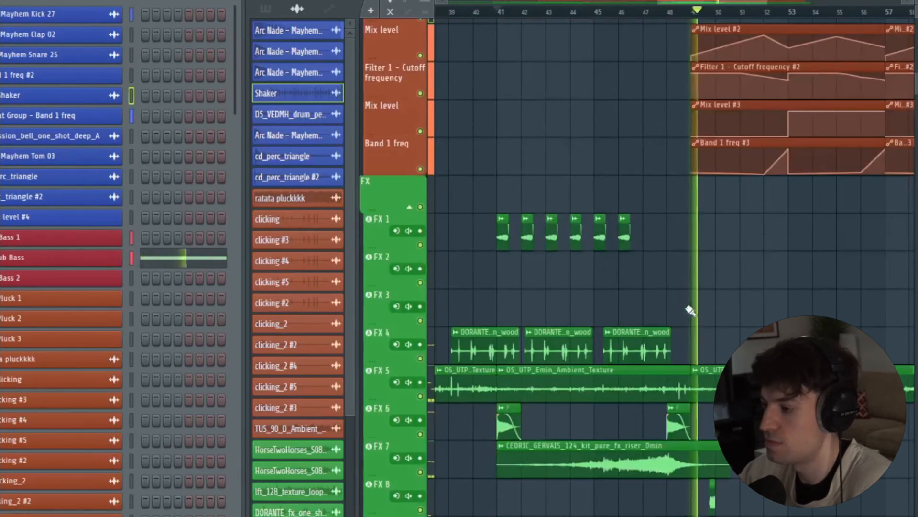
key("space")
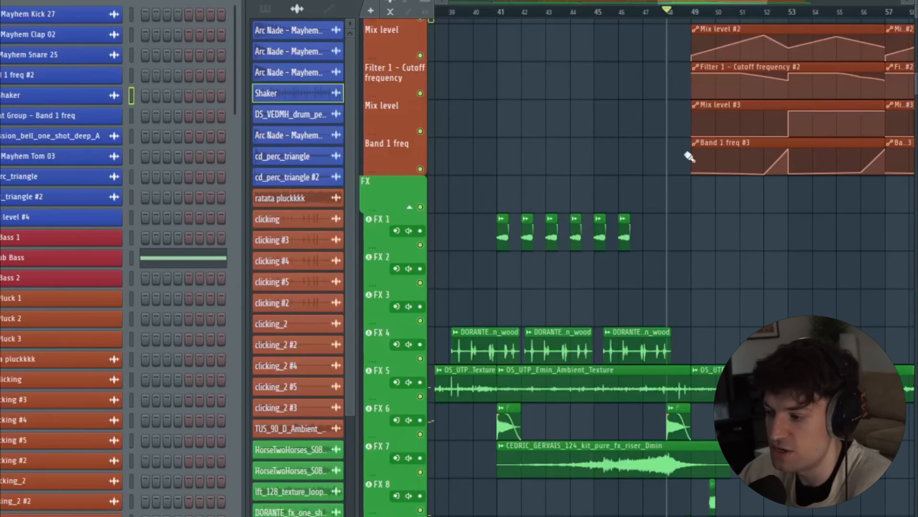
Step: Examine the FX tracks around bar 48 and play the transition into the second drop
scroll(694, 304, "down", 4)
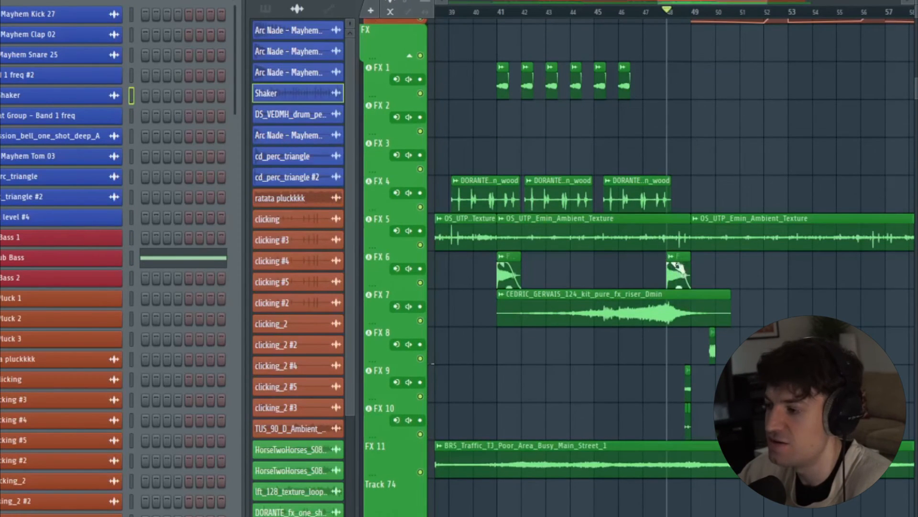
left_click_drag(766, 1, 798, 2)
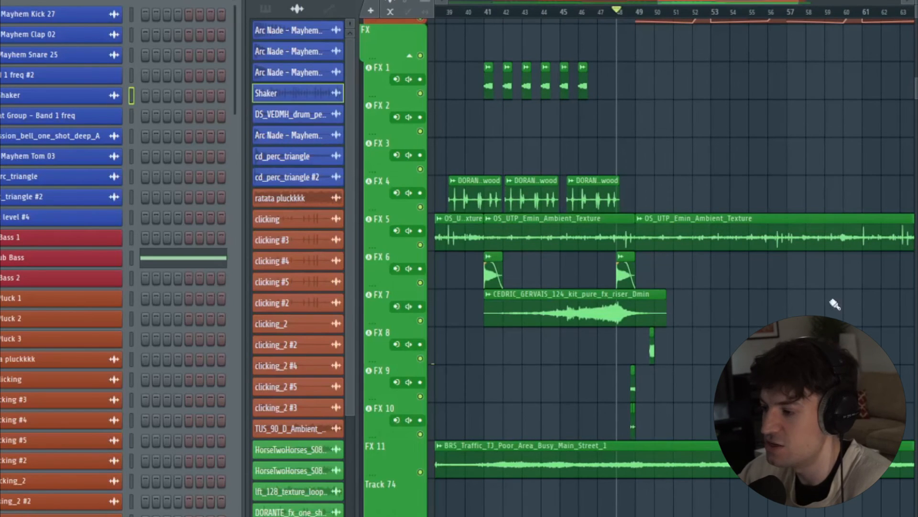
key("space")
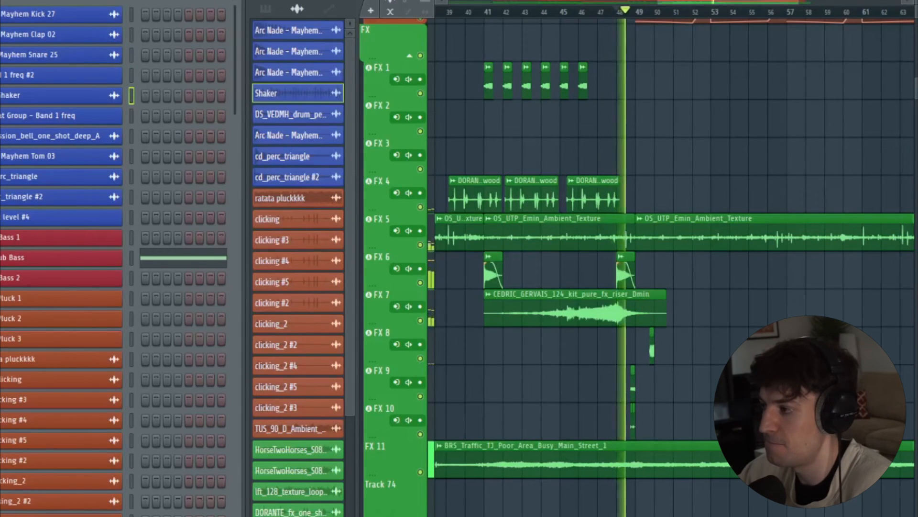
left_click_drag(916, 89, 916, 28)
left_click_drag(799, 2, 833, 2)
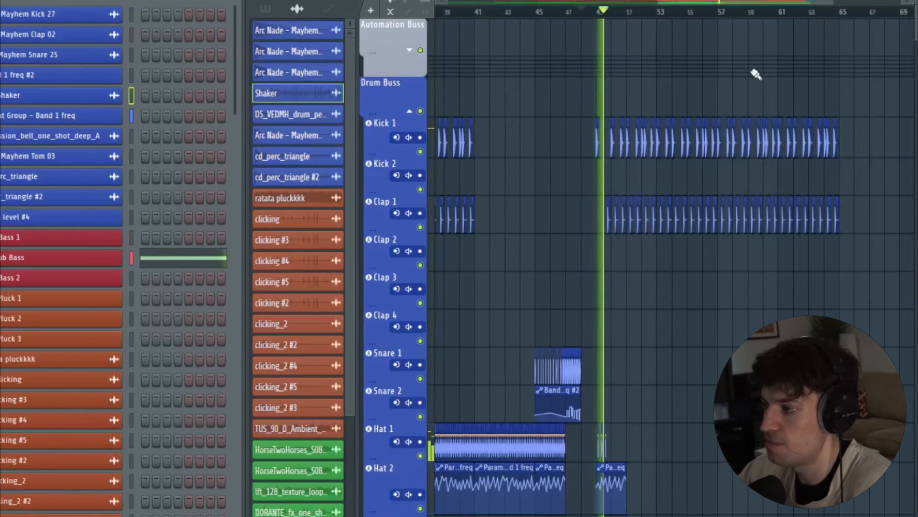
left_click_drag(709, 2, 718, 2)
key("space")
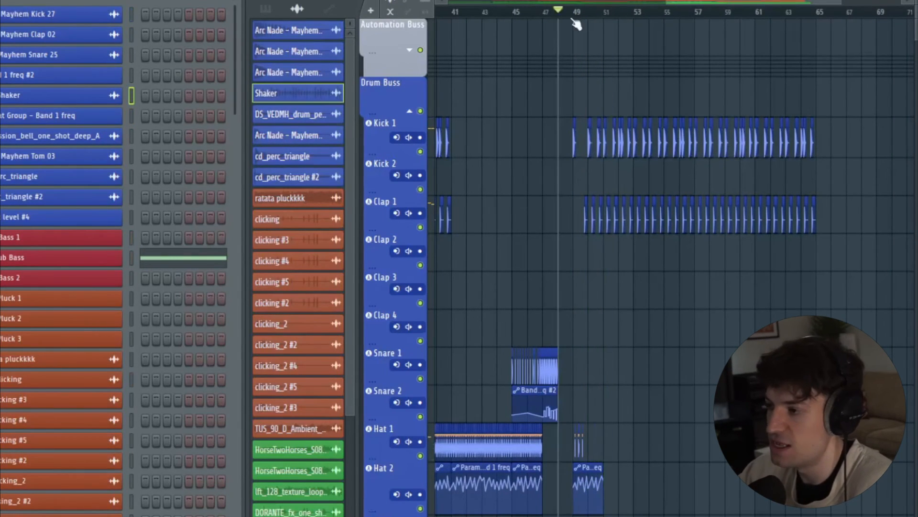
Step: Examine and play the second drop's drums, sub bass and instruments from bar 49, and place the playhead at bar 64
scroll(584, 22, "up", 3)
scroll(617, 378, "down", 5)
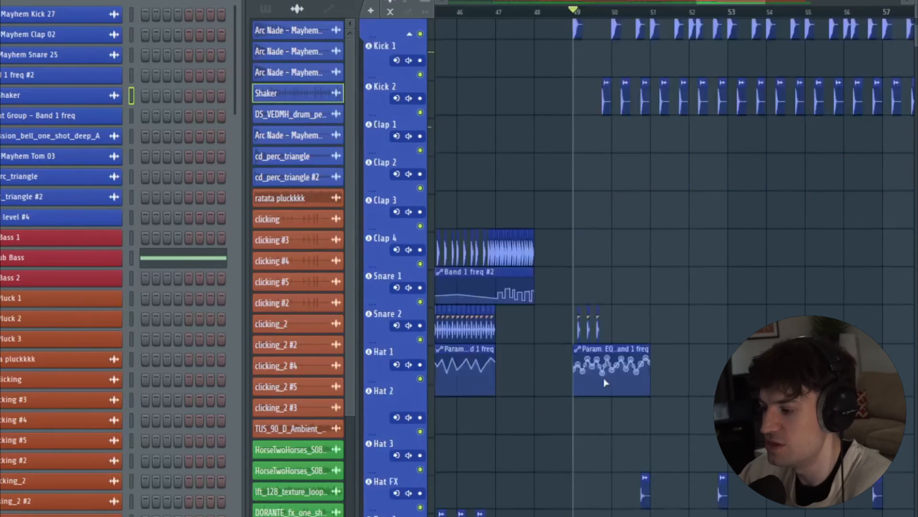
scroll(758, 14, "down", 4)
scroll(604, 400, "down", 12)
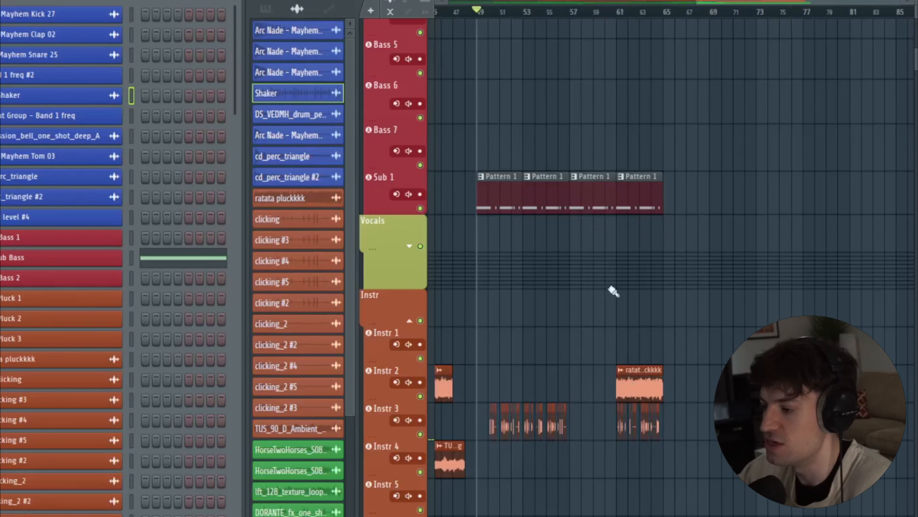
scroll(560, 187, "up", 15)
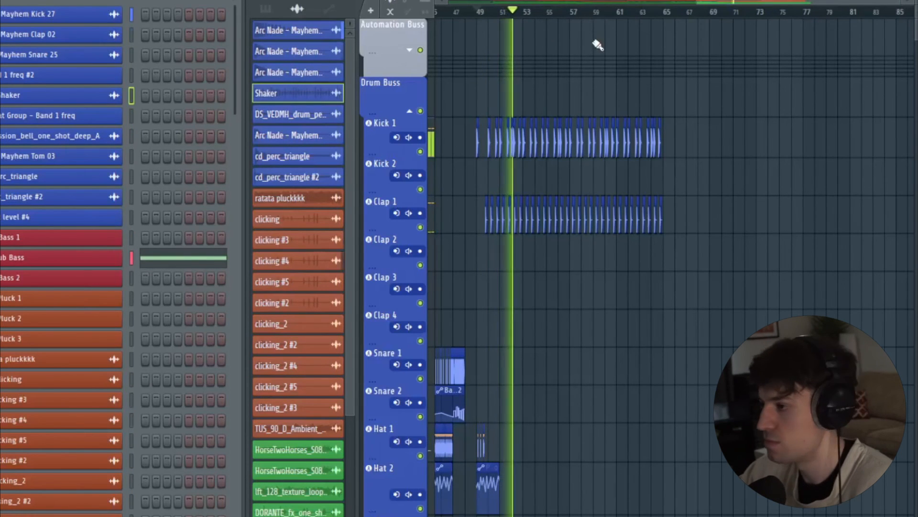
left_click(726, 71)
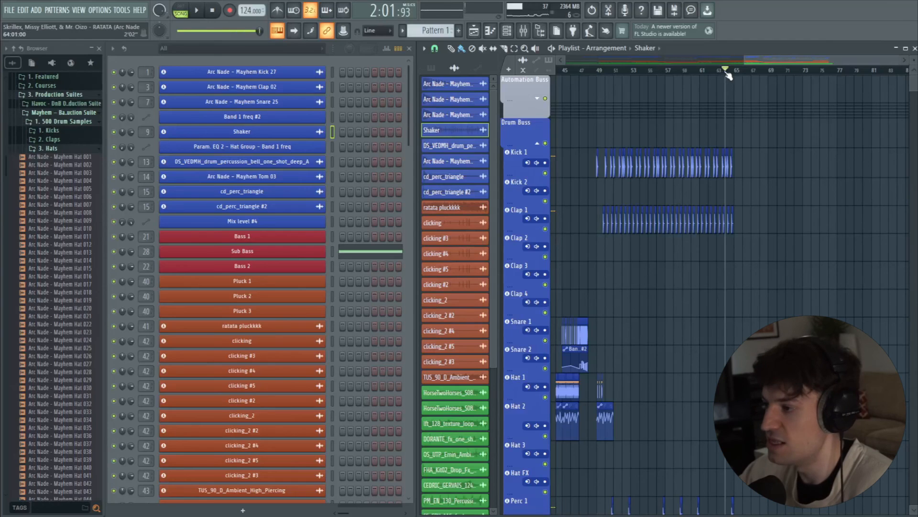
Step: Play the full arrangement from the start, following the intro's hat and filter automation tracks, and select the intro plcuk clip
scroll(749, 241, "down", 12)
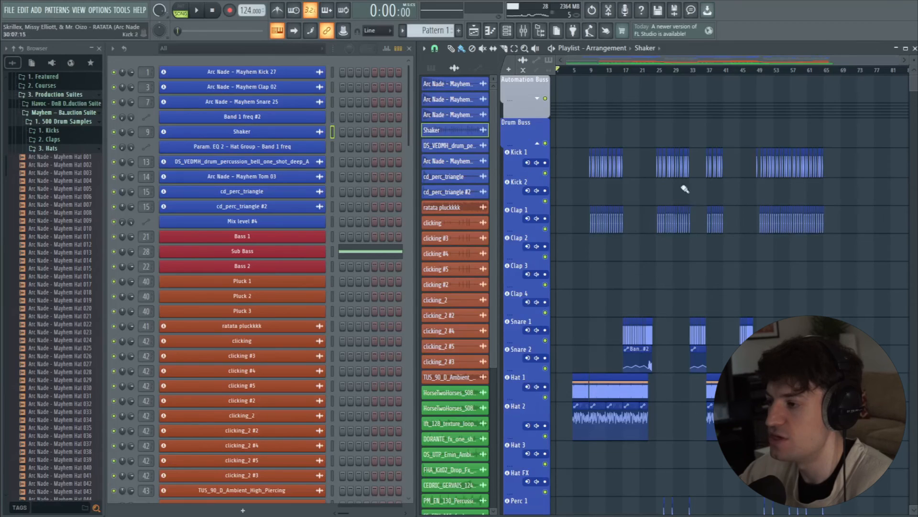
key("space")
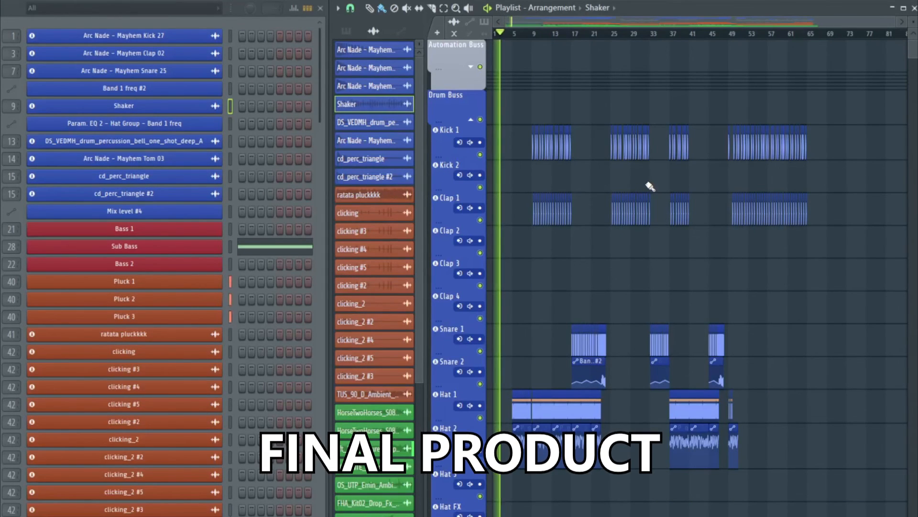
left_click_drag(894, 23, 588, 240)
scroll(590, 241, "down", 5)
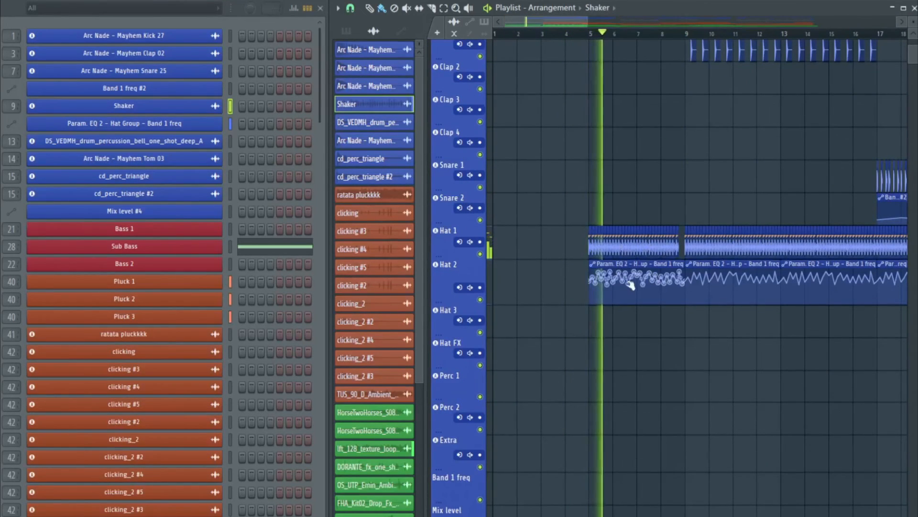
scroll(707, 335, "down", 5)
scroll(707, 335, "down", 8)
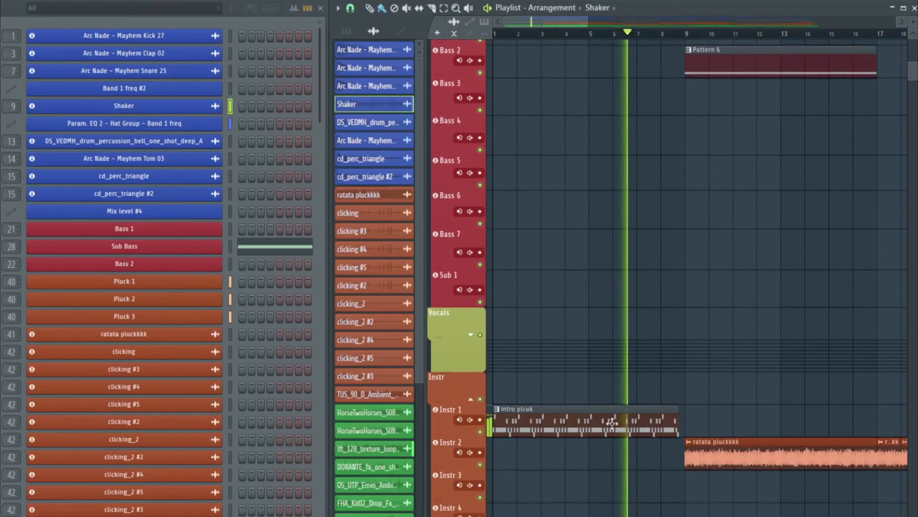
left_click(669, 429)
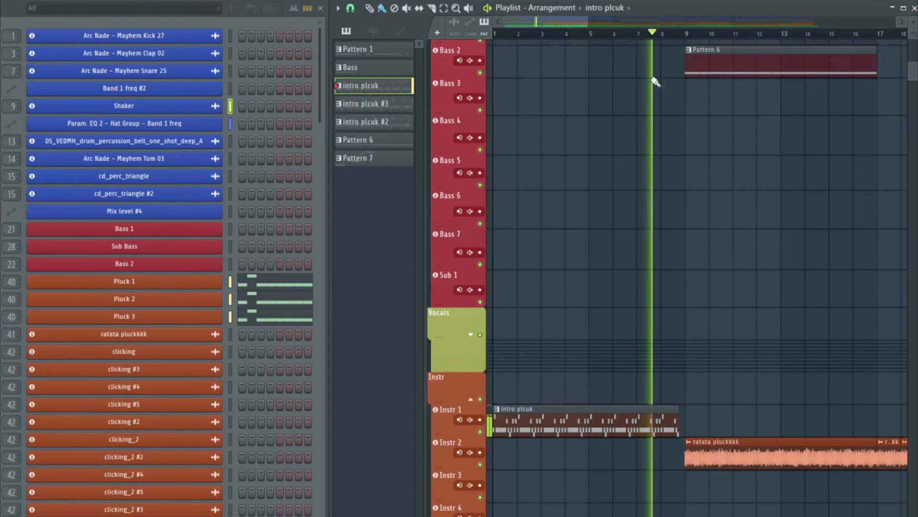
Step: Follow the kick, clap, hats, Pattern 6 bass, ratata pluck and automation tracks from bar 9 during playback
left_click_drag(568, 17, 611, 17)
scroll(558, 231, "up", 12)
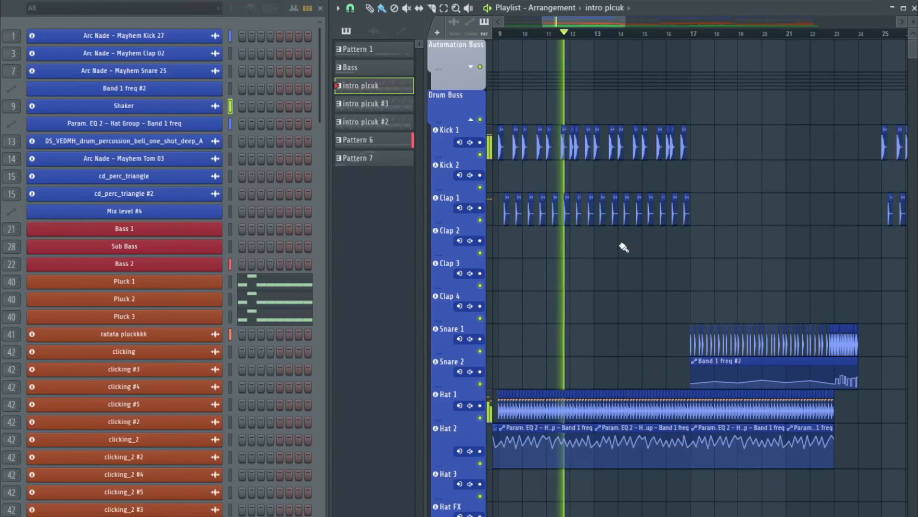
scroll(655, 265, "down", 1)
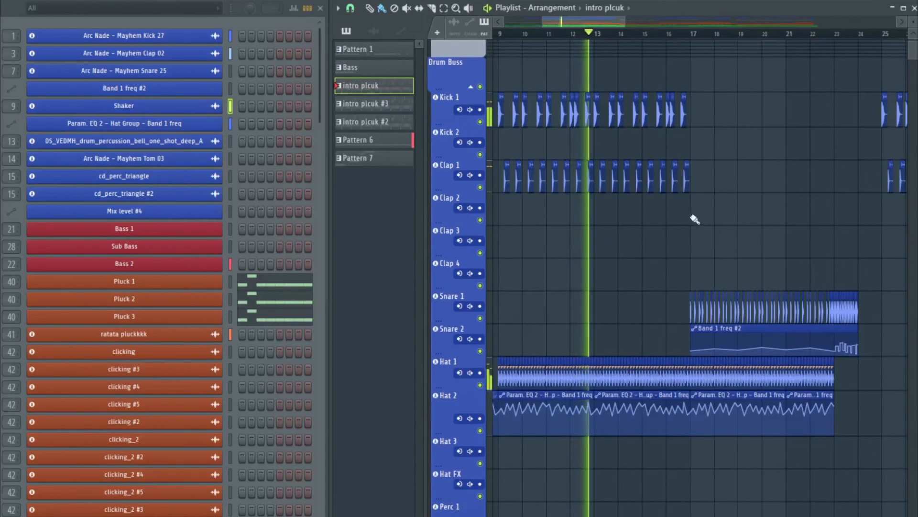
scroll(708, 321, "down", 12)
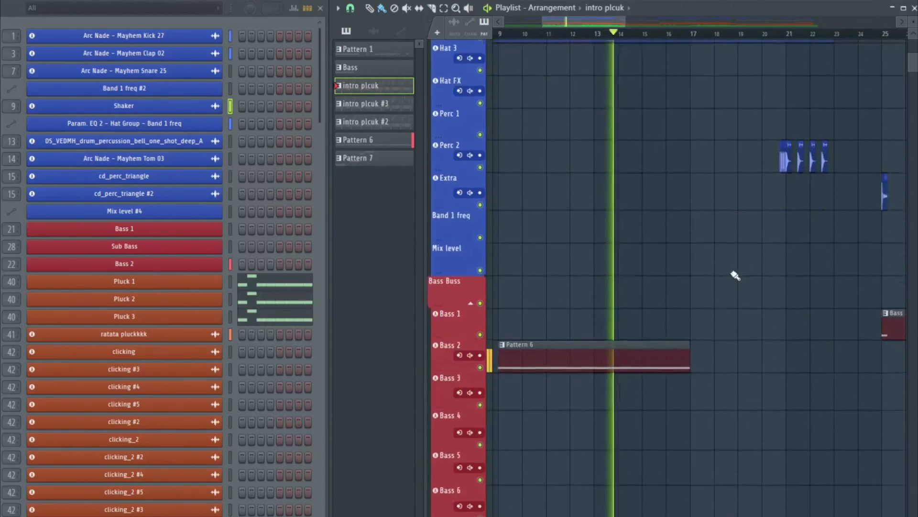
scroll(640, 327, "down", 7)
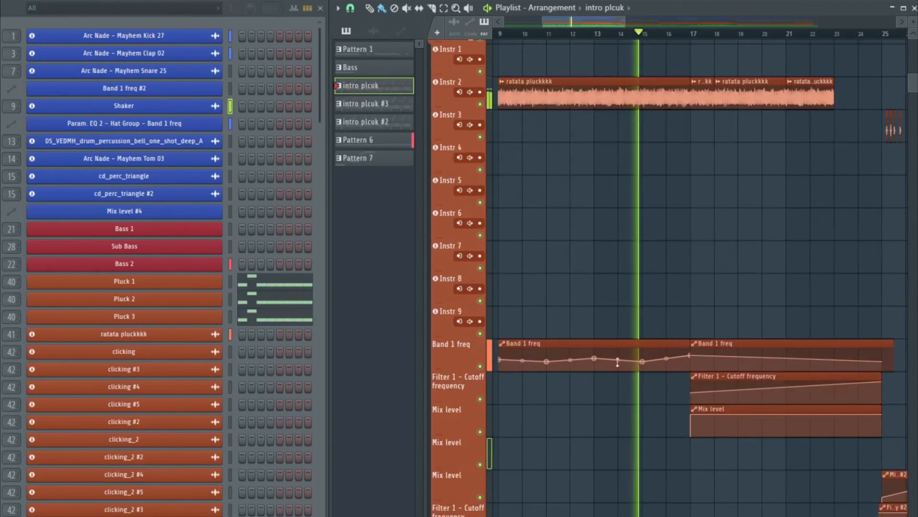
Step: Follow the buildup's snare, hat and percussion tracks from bar 17 during playback
left_click_drag(599, 26, 642, 25)
scroll(567, 218, "up", 15)
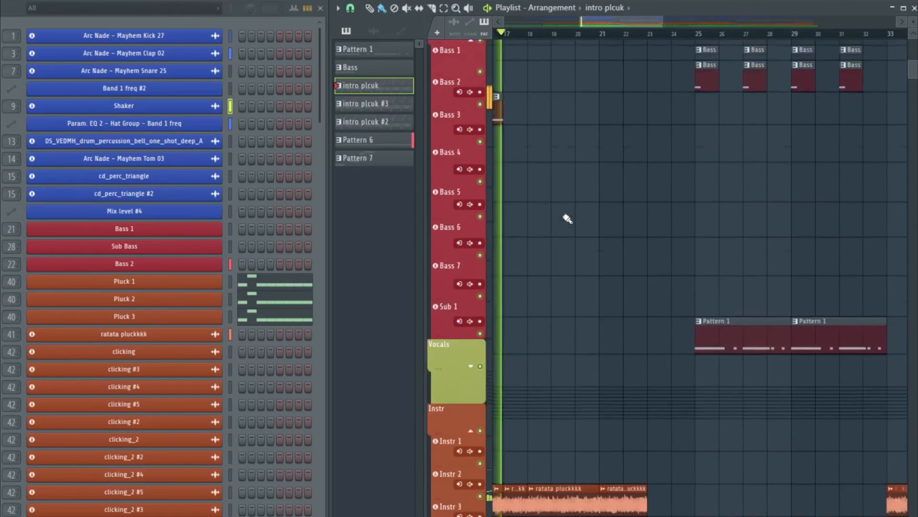
scroll(550, 226, "up", 8)
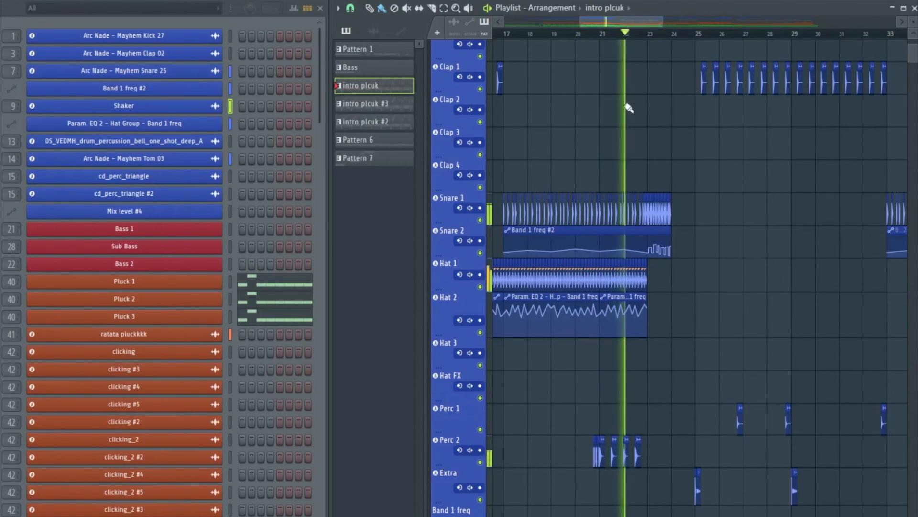
Step: Follow the first drop's drums from bar 25 and inspect the Bass pattern's notes in the Bass 1 piano roll
left_click_drag(645, 23, 672, 26)
scroll(666, 117, "up", 3)
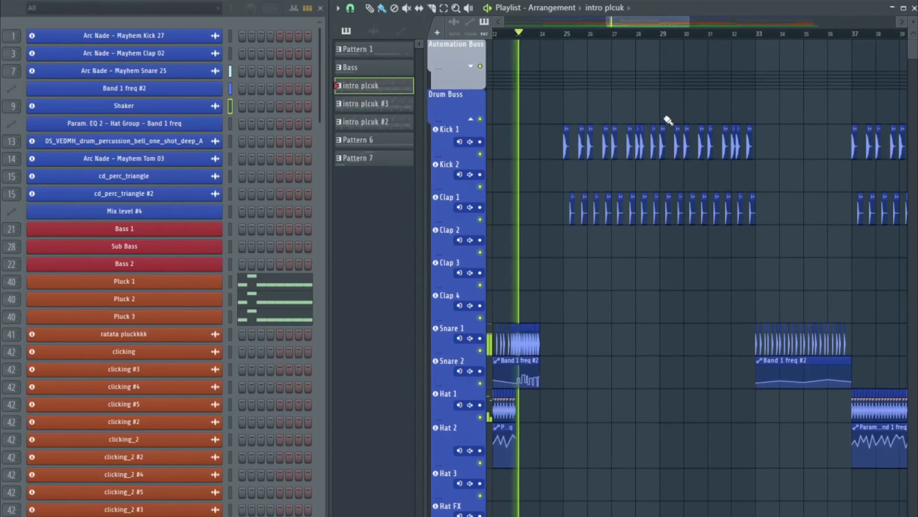
scroll(578, 201, "down", 6)
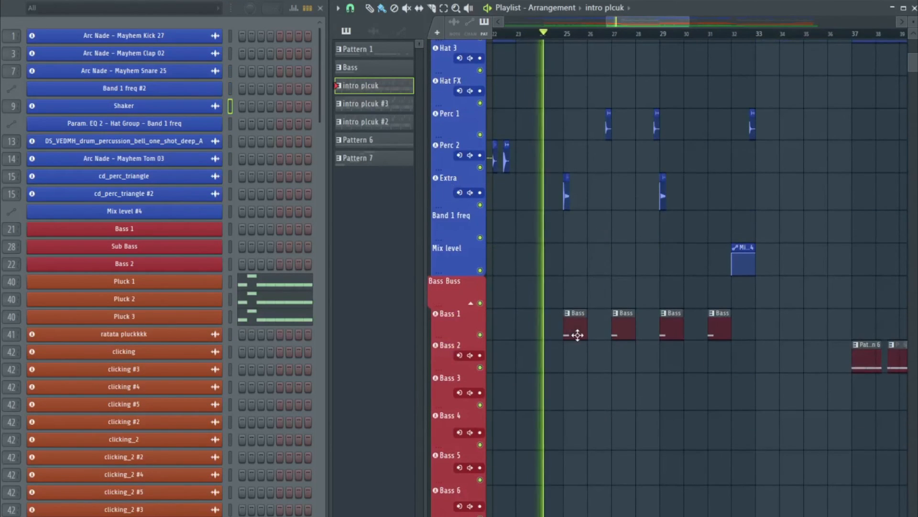
left_click(578, 335)
double_click(580, 318)
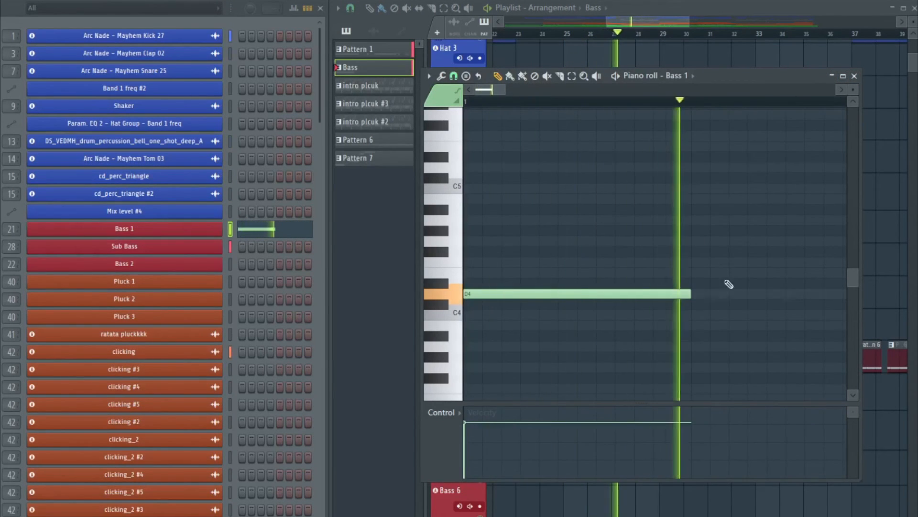
left_click(855, 75)
Step: Open Pattern 1's Sub Bass notes in the piano roll and show the whole phrase during playback
scroll(679, 250, "down", 10)
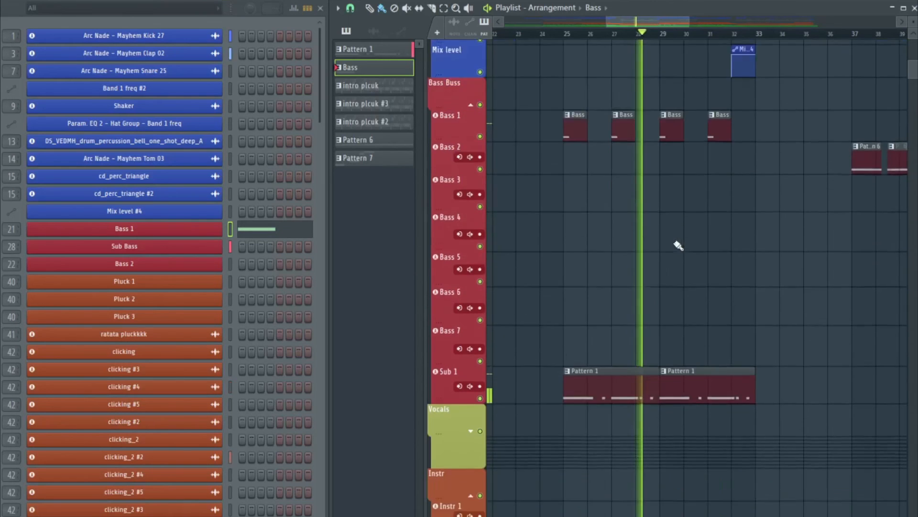
double_click(689, 226)
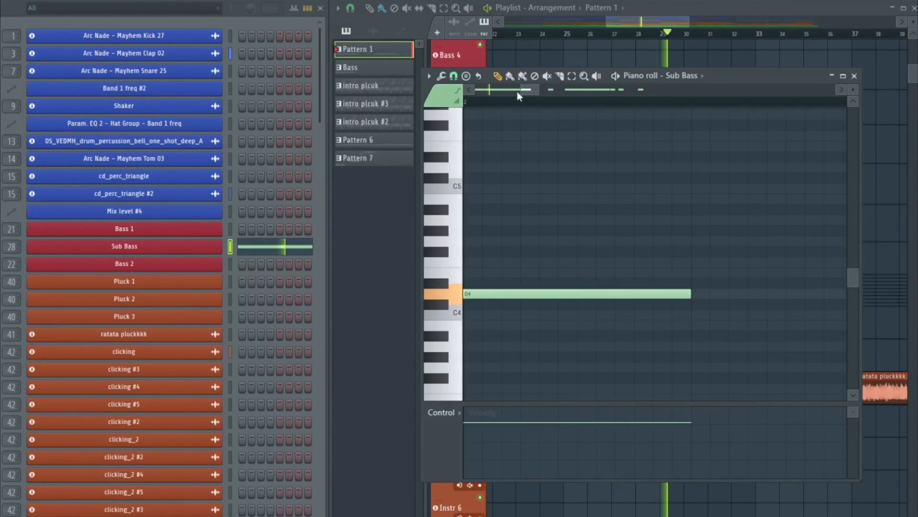
left_click_drag(521, 91, 384, 100)
left_click_drag(538, 91, 679, 91)
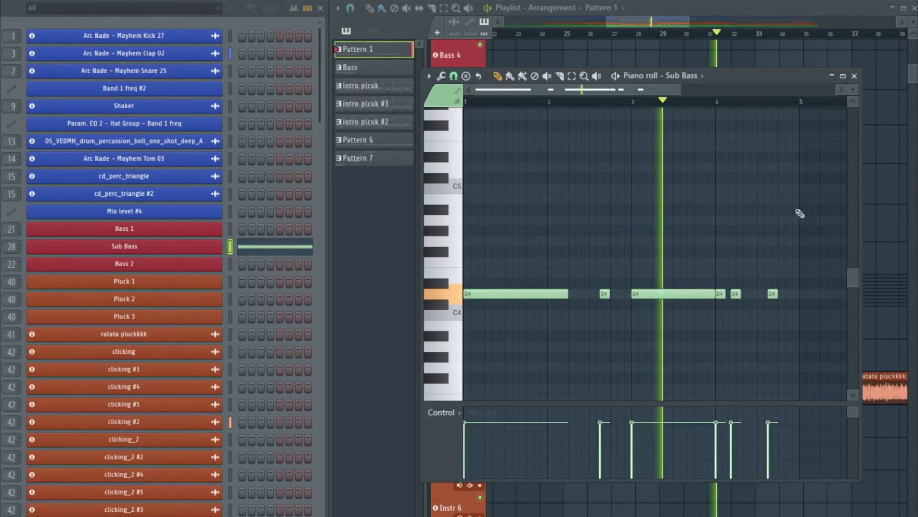